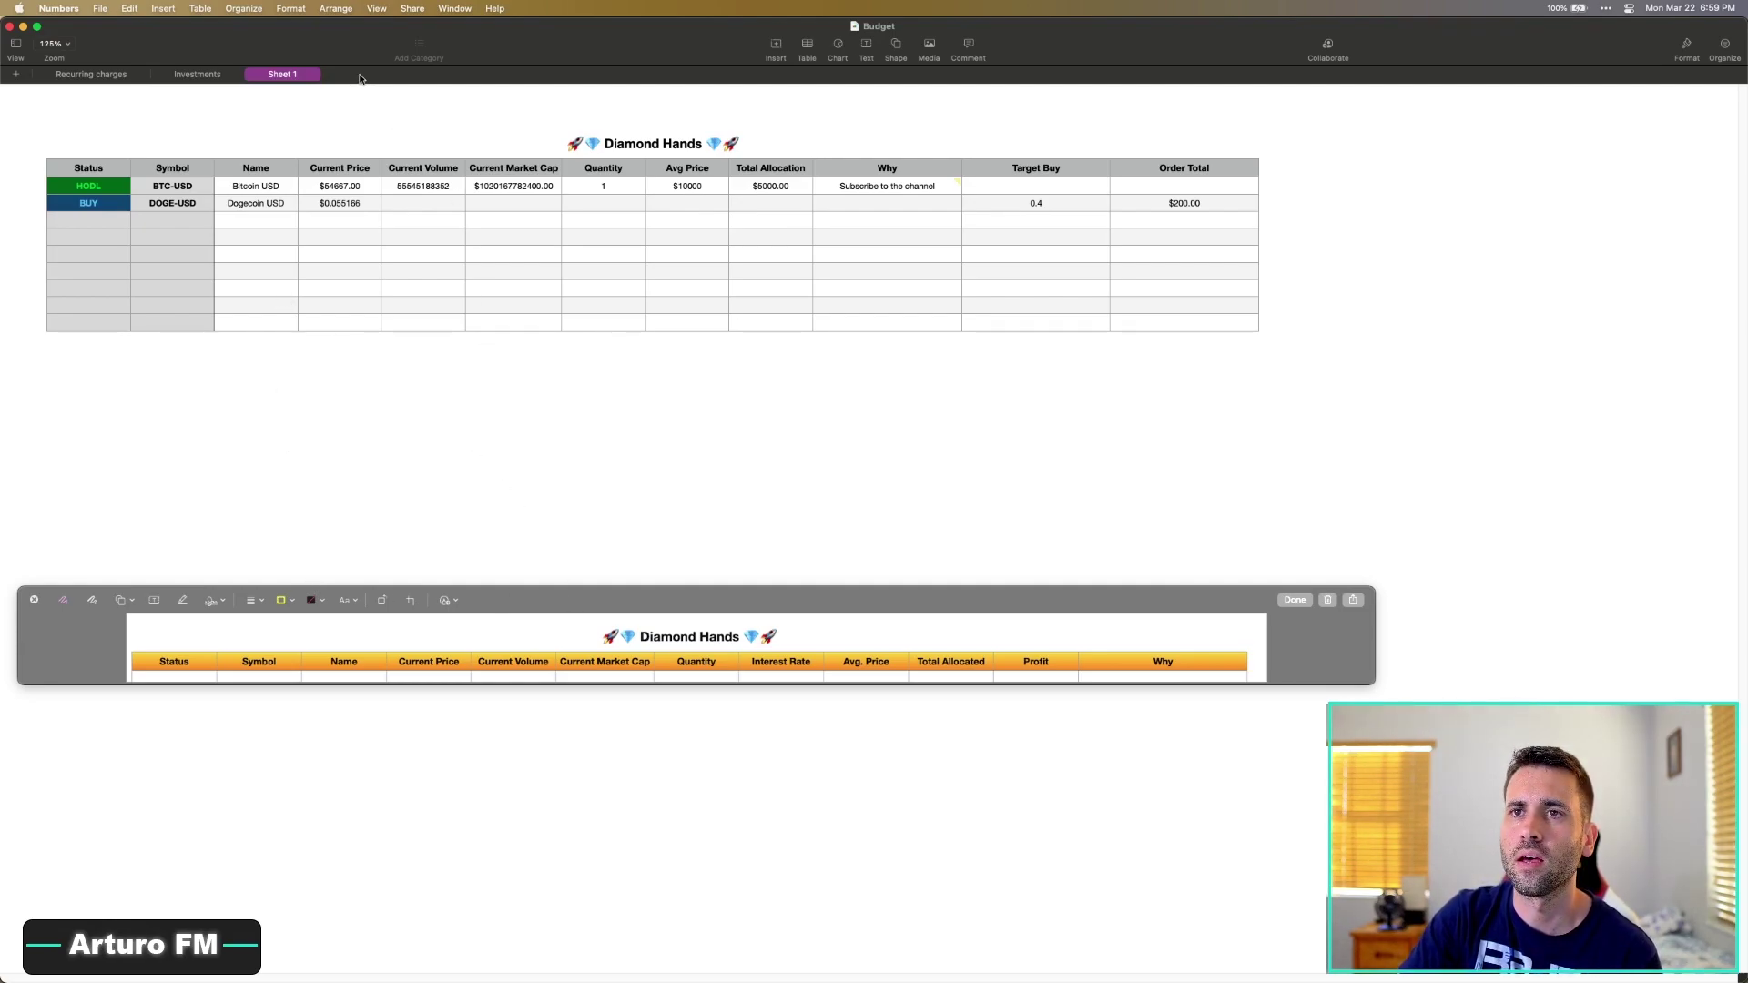
- Add Sheet 2 and move its Table 1 into position
{"action": "left_click", "coordinate": [15, 75]}
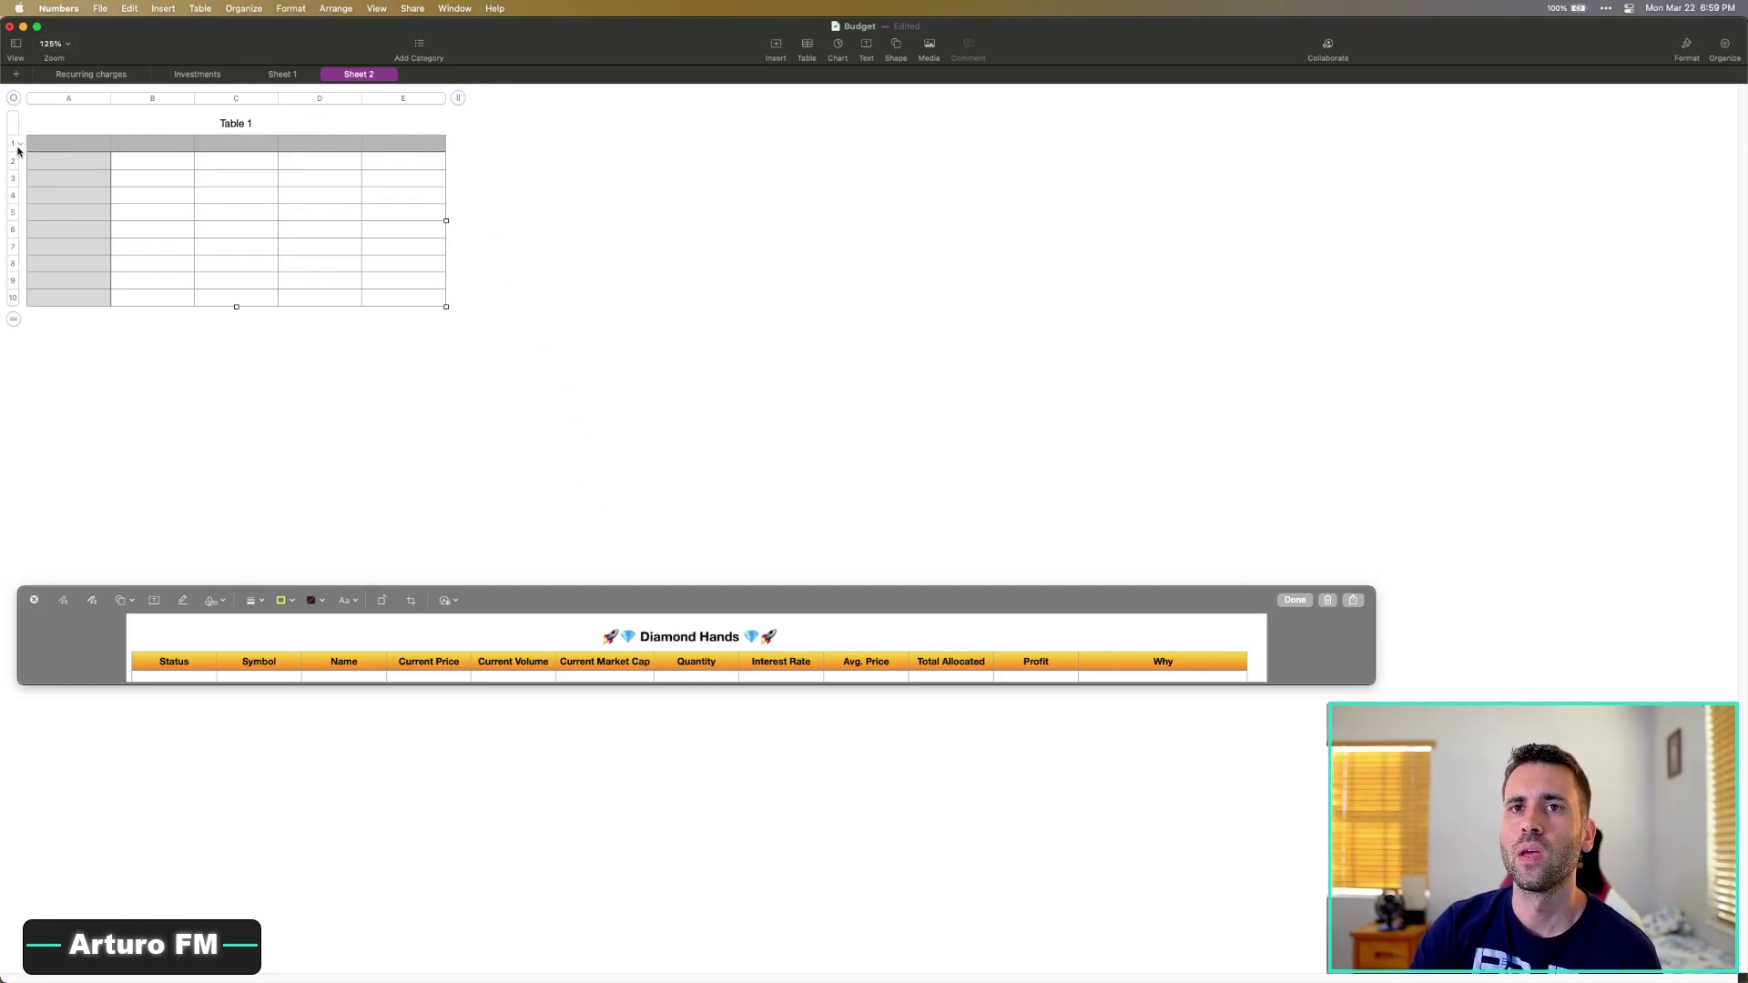
{"action": "left_click_drag", "start_coordinate": [16, 101], "coordinate": [111, 134]}
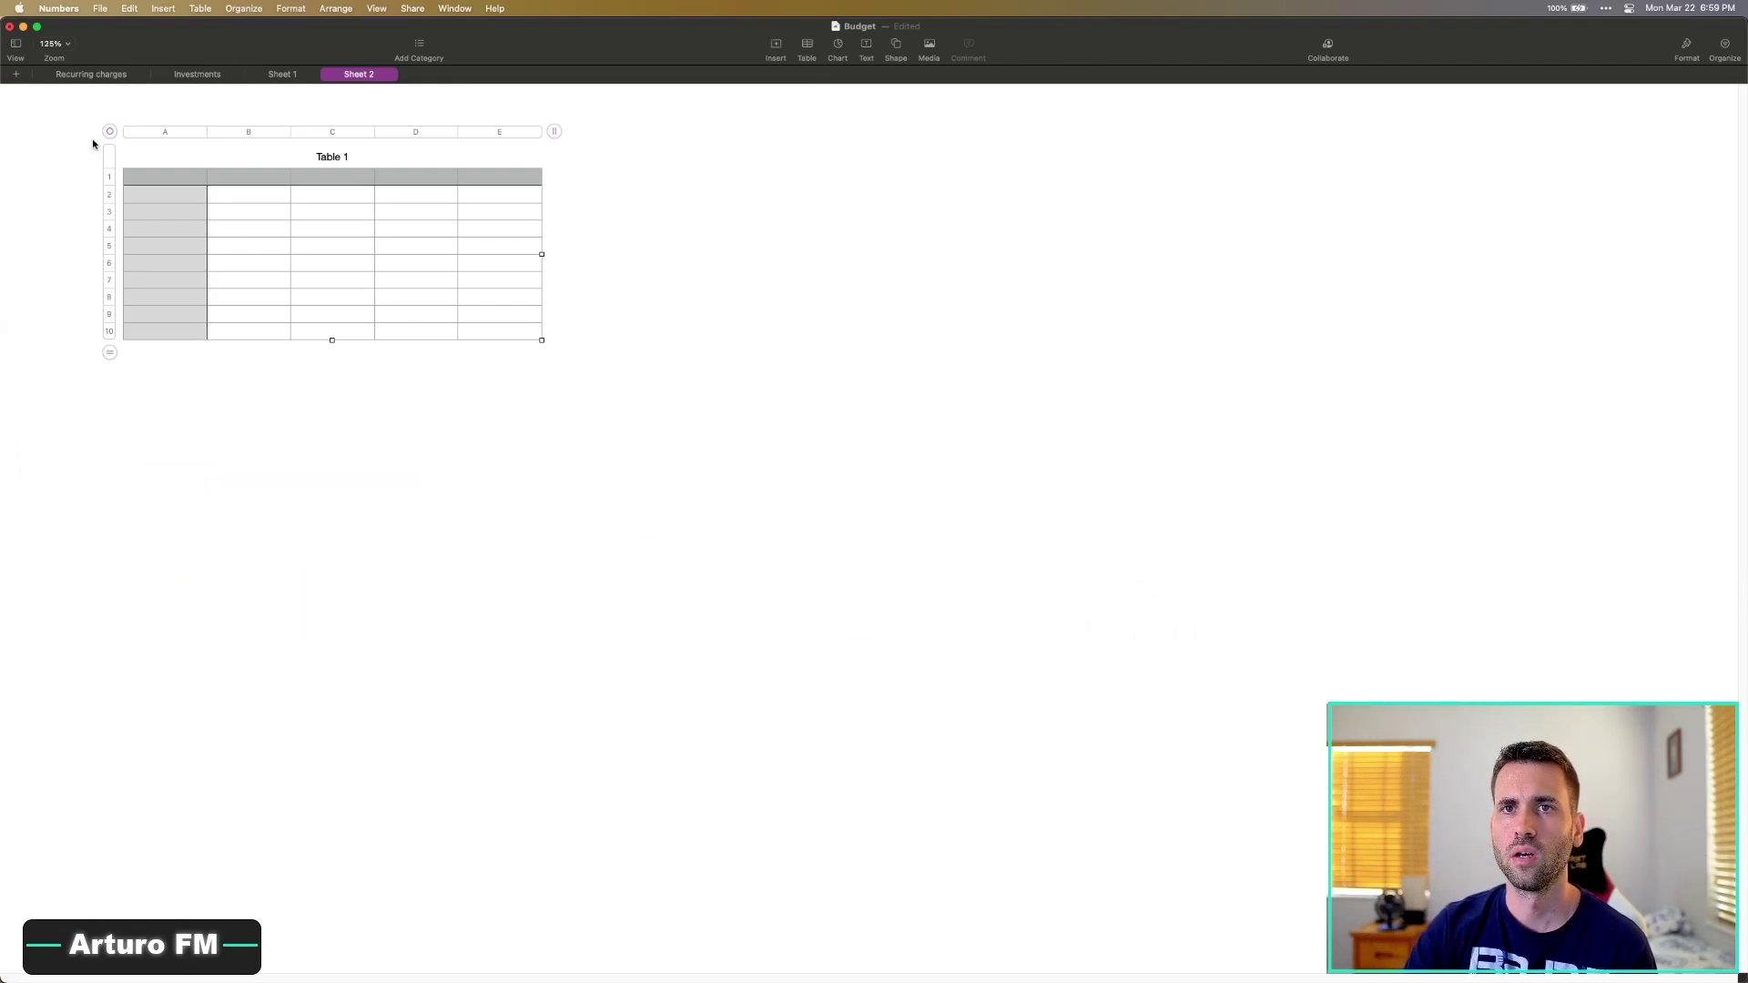
{"action": "left_click_drag", "start_coordinate": [110, 131], "coordinate": [50, 127]}
- Rename the table title from Table 1 to 'Diamond Hands'
{"action": "left_click", "coordinate": [275, 158]}
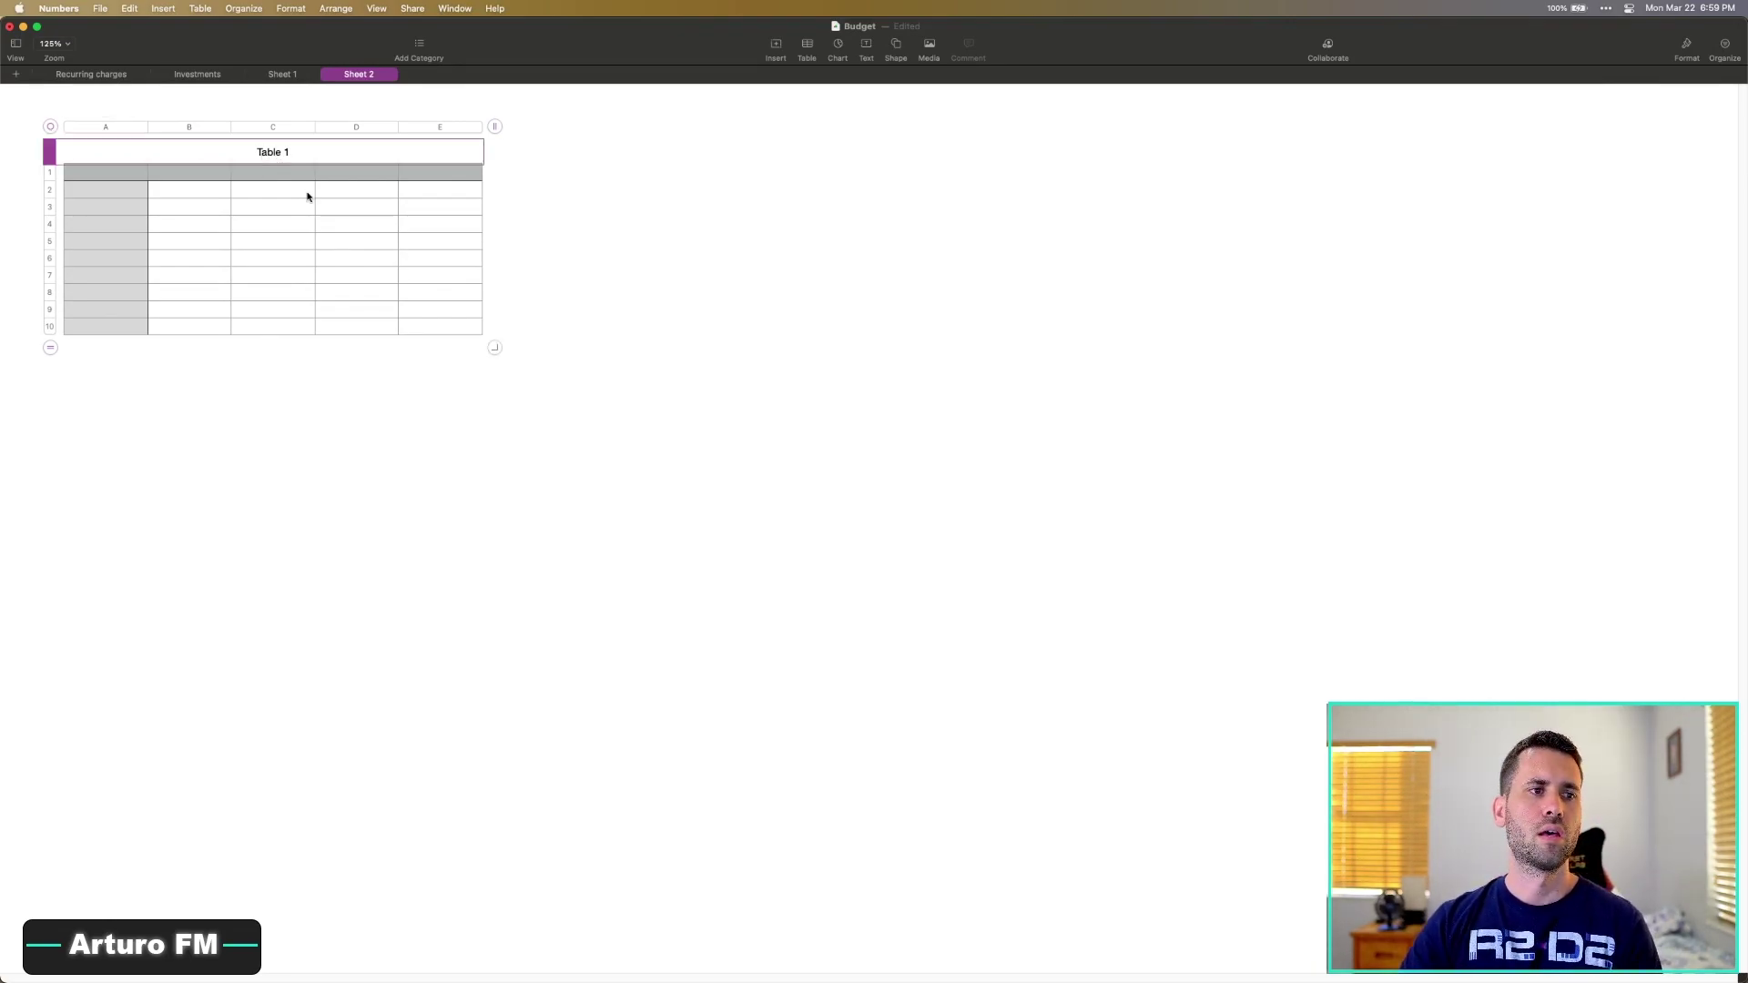
{"action": "left_click", "coordinate": [277, 153]}
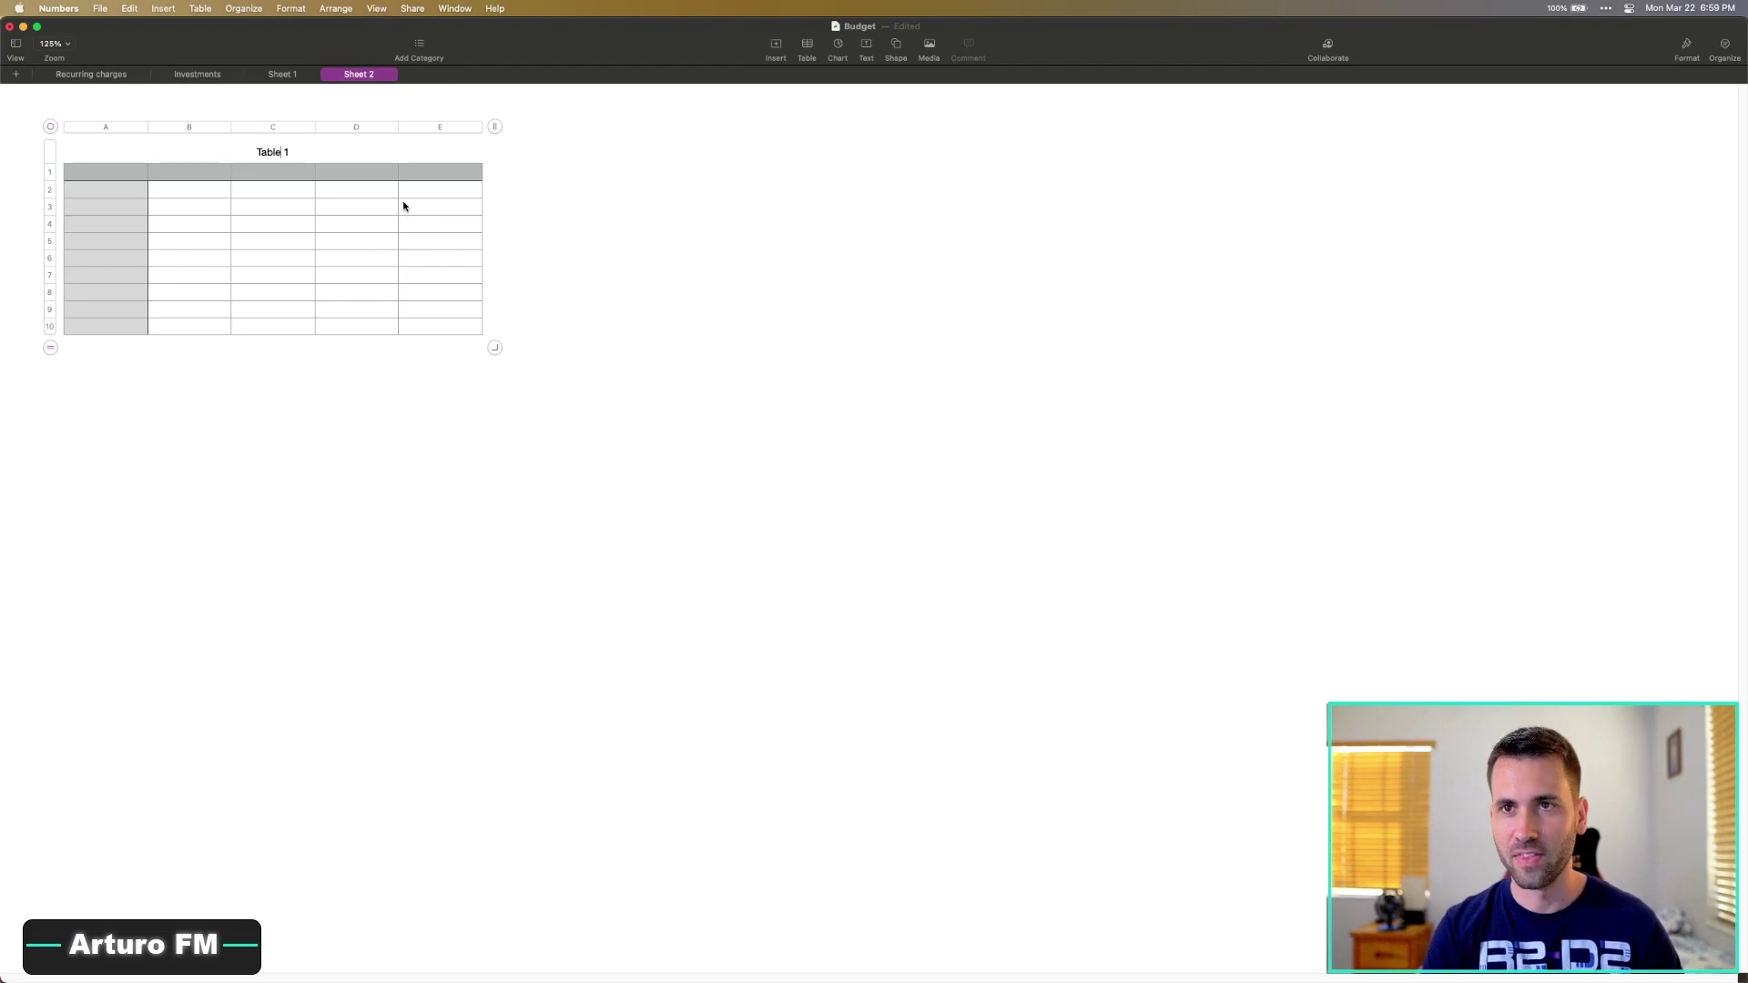
{"action": "key", "text": "BackSpace"}
{"action": "key", "text": "BackSpace"}
{"action": "key", "text": "BackSpace"}
{"action": "key", "text": "BackSpace"}
{"action": "key", "text": "BackSpace"}
{"action": "key", "text": "BackSpace"}
{"action": "key", "text": "BackSpace"}
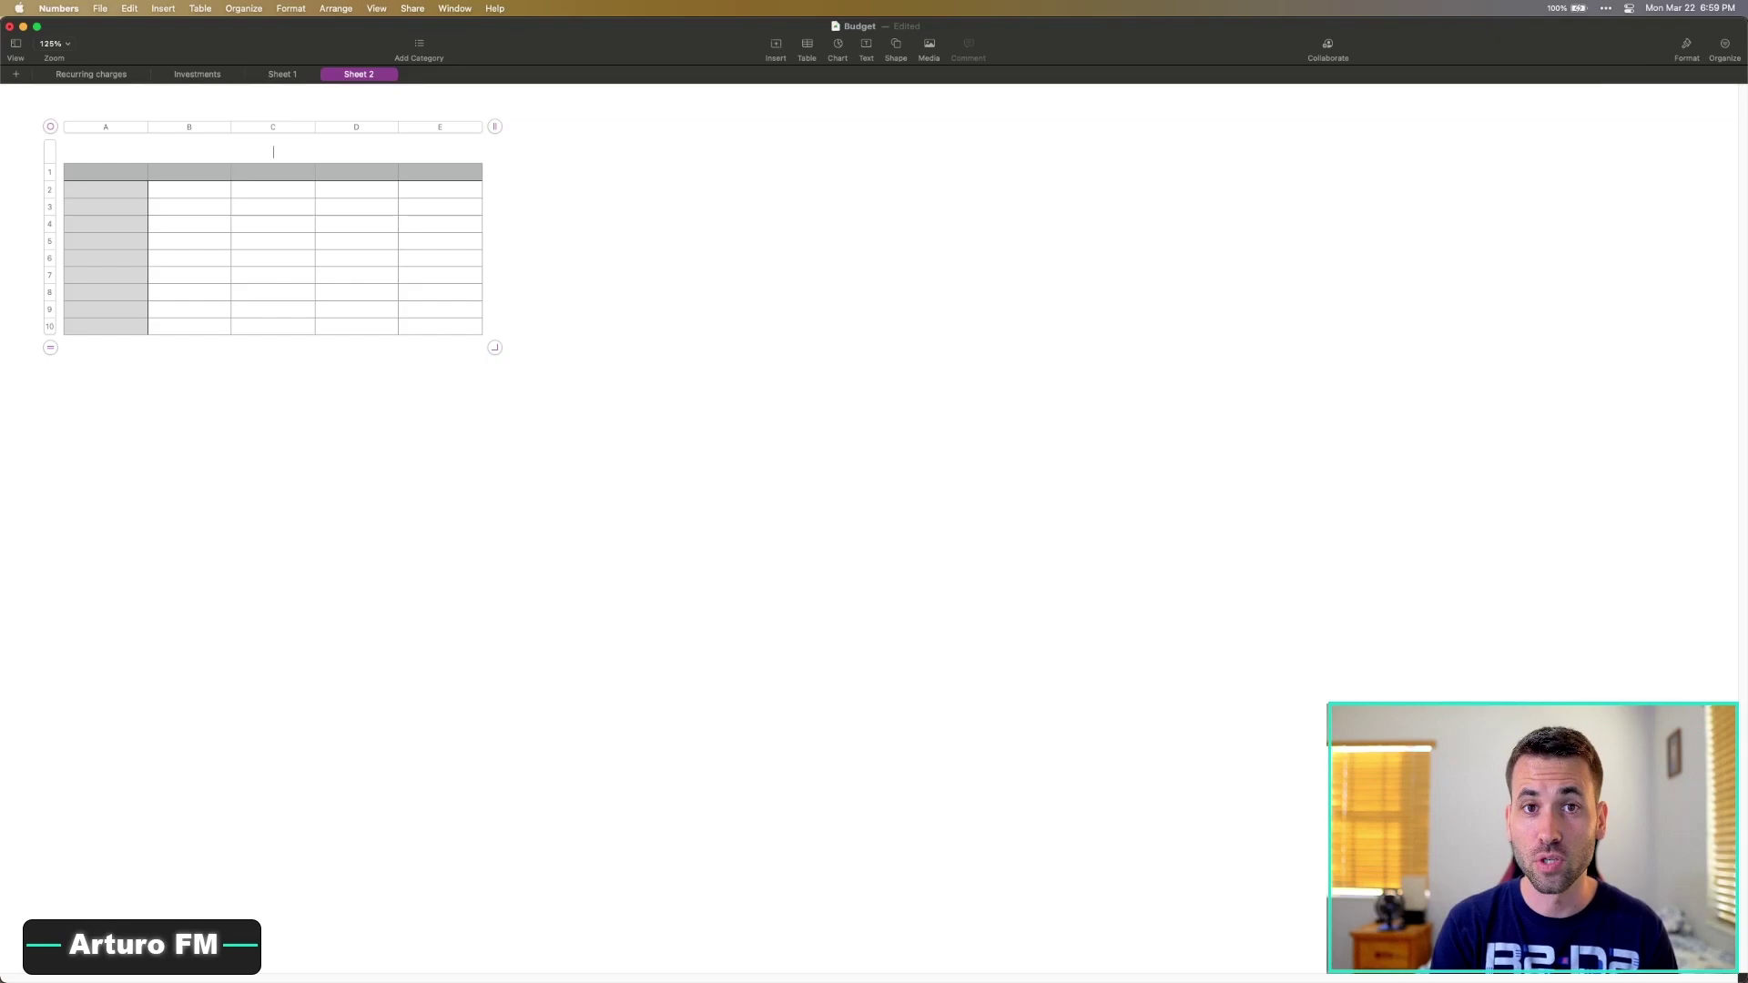
{"action": "type", "text": "Dia"}
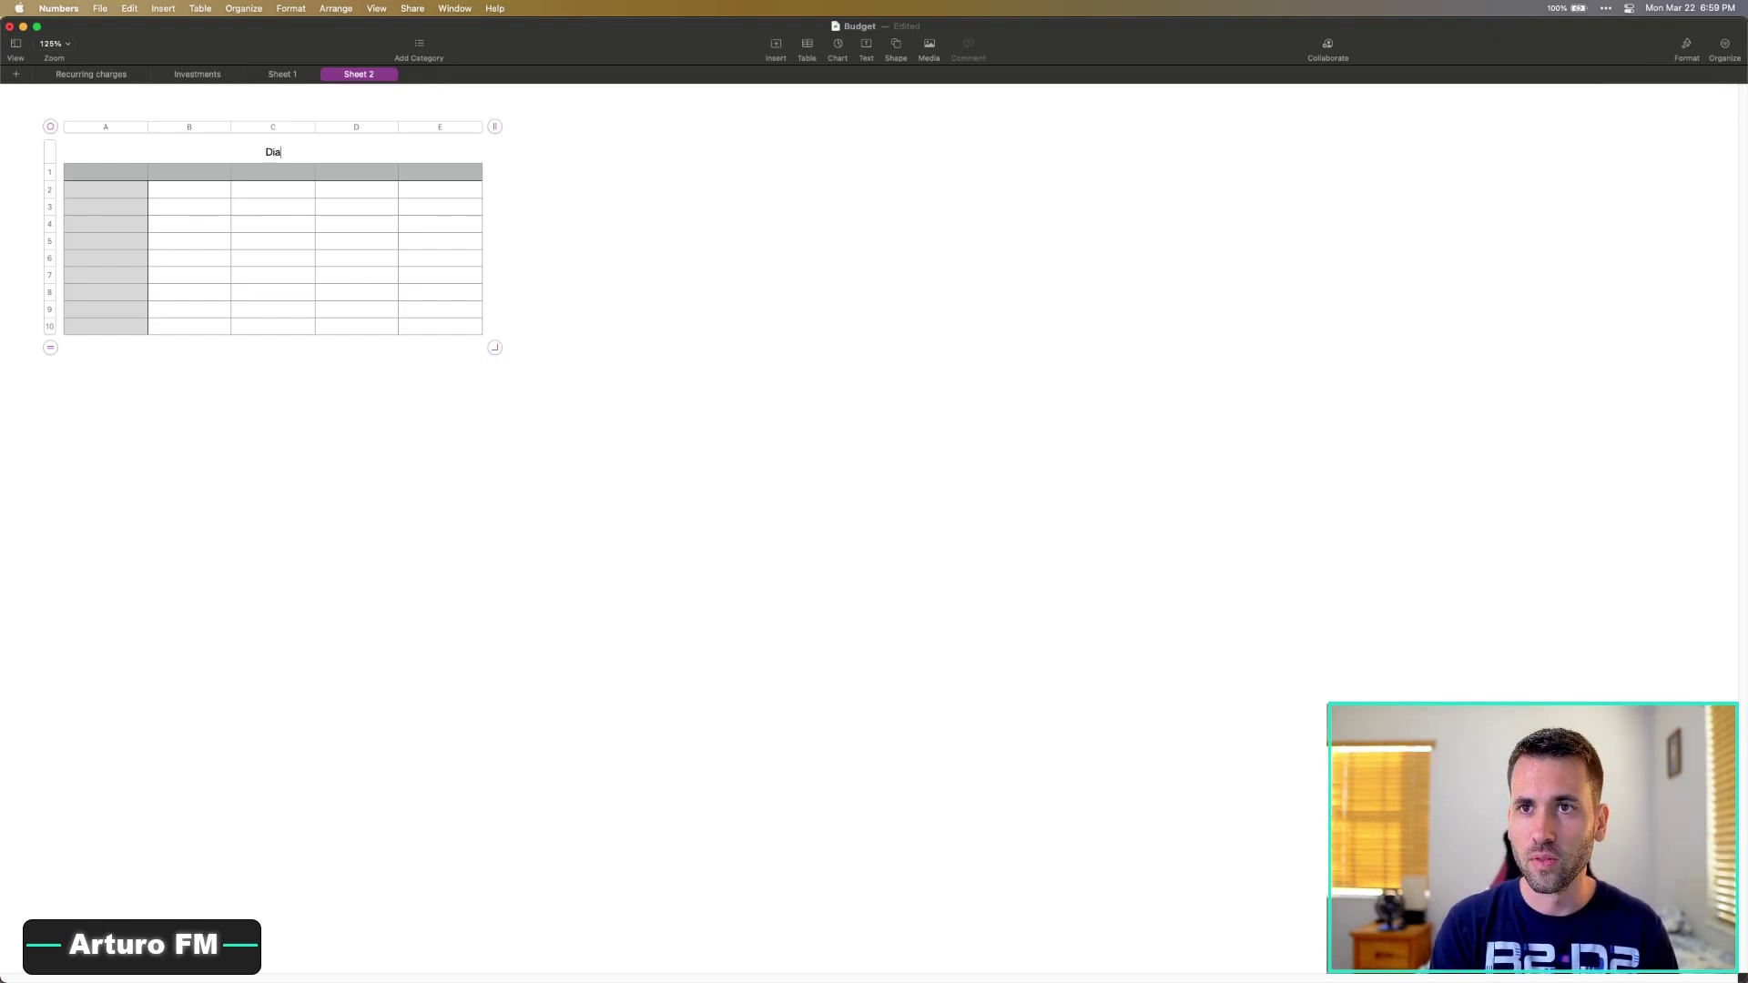
{"action": "type", "text": "mon Hands"}
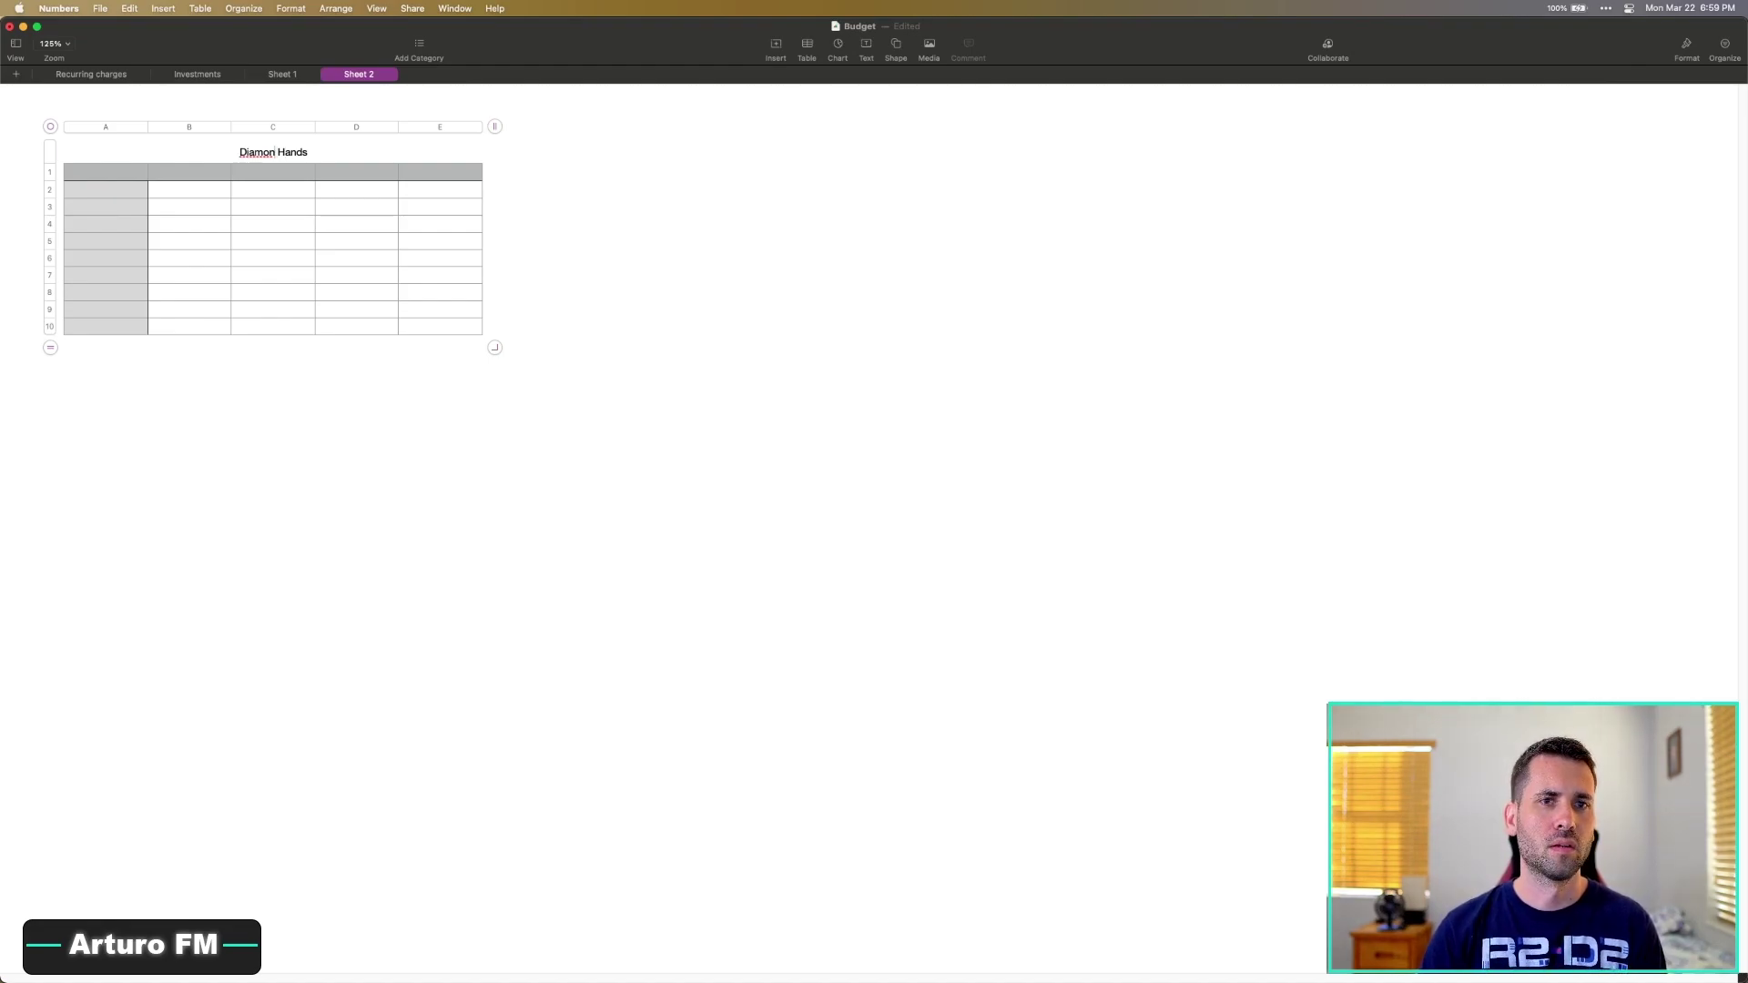
{"action": "type", "text": "d"}
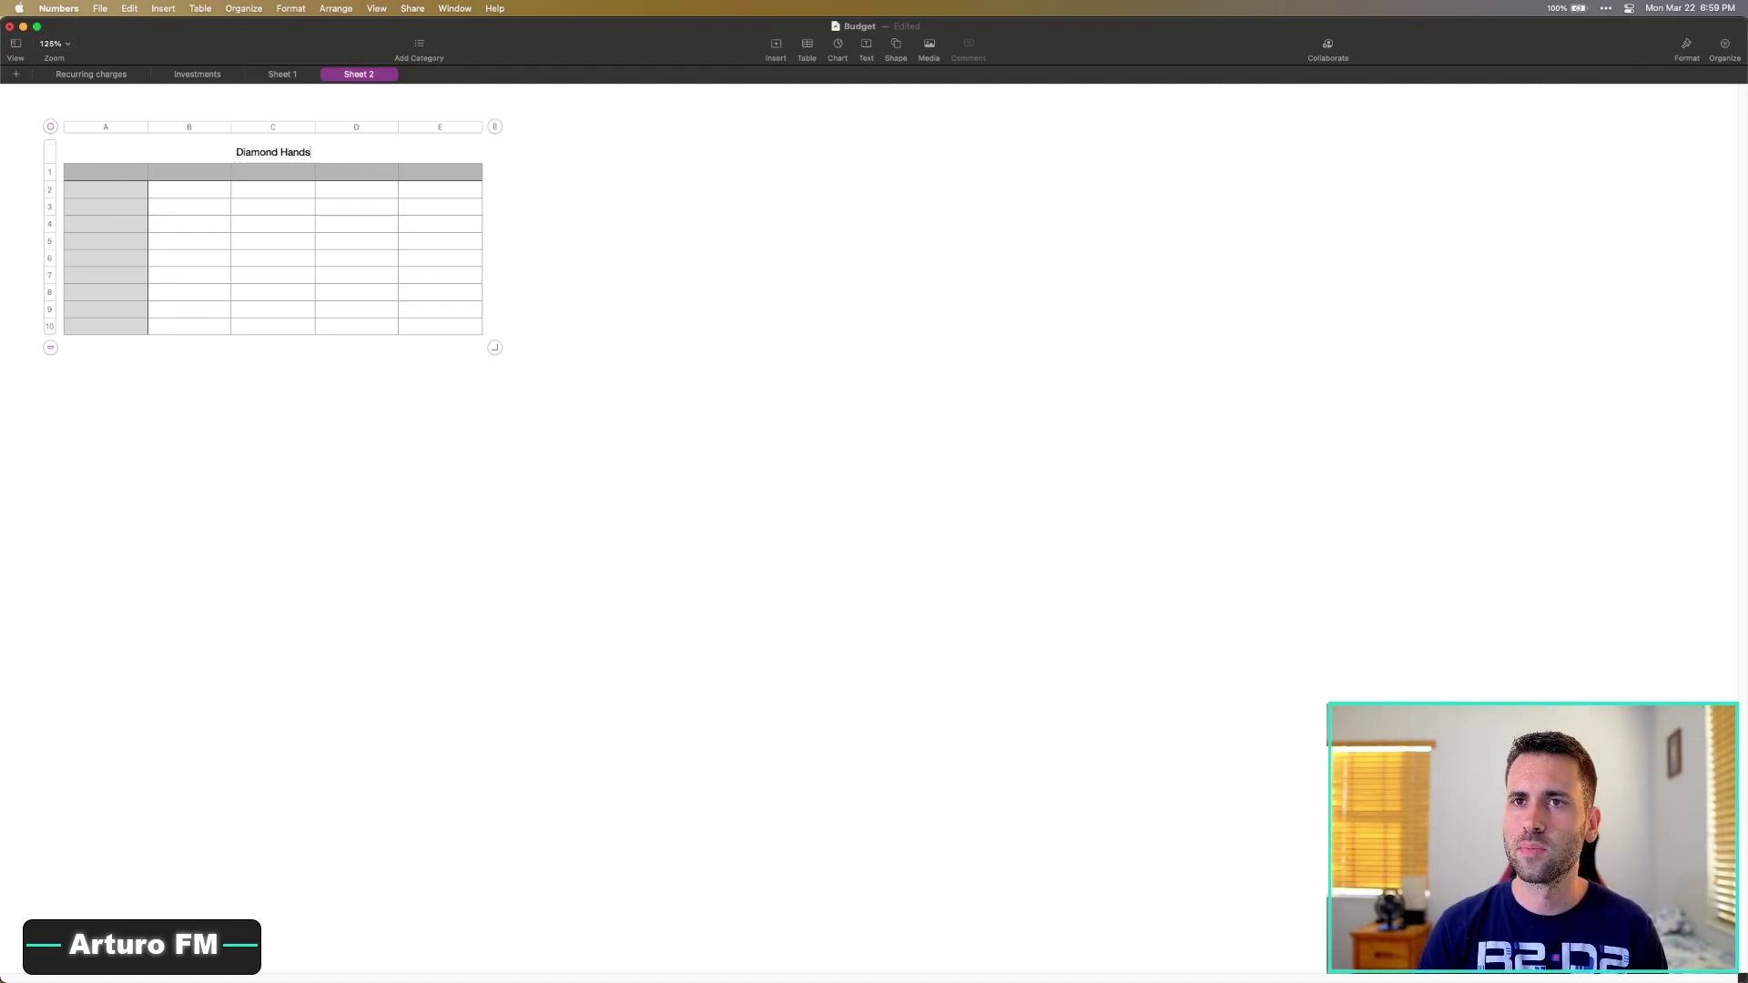
{"action": "left_click", "coordinate": [564, 404]}
- Enter the headers Status, Symbol and Name in cells A1 to C1
{"action": "left_click", "coordinate": [155, 181]}
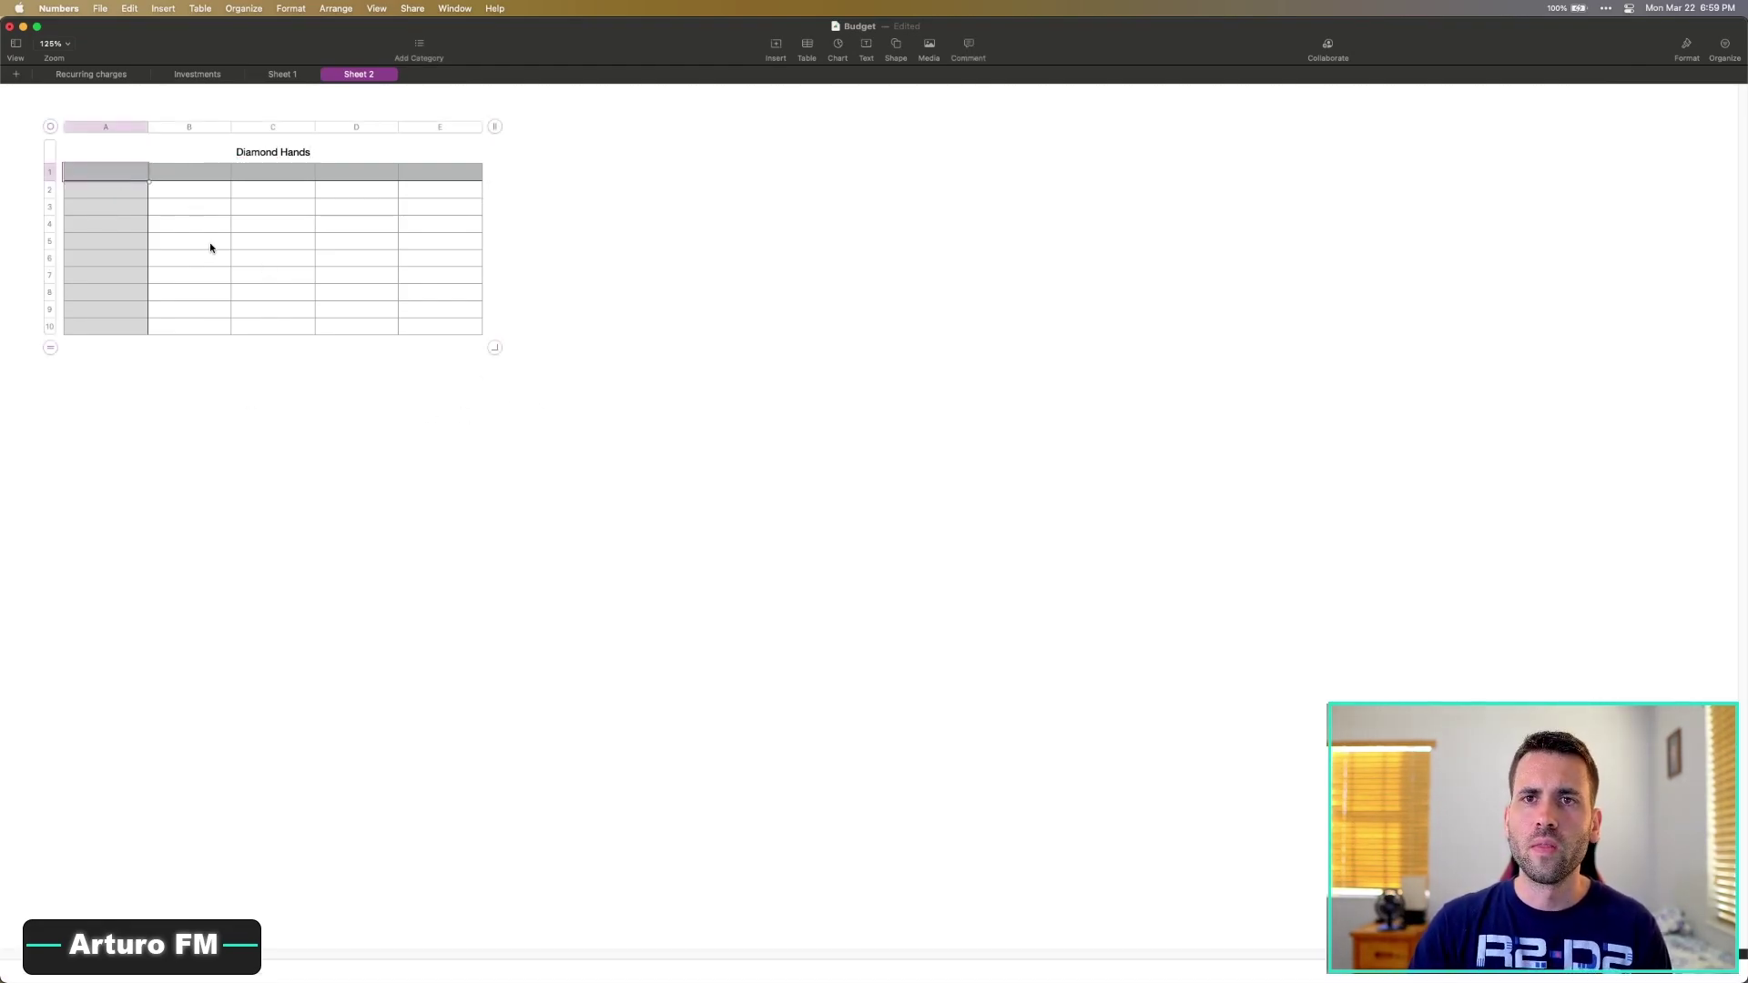
{"action": "type", "text": "Status"}
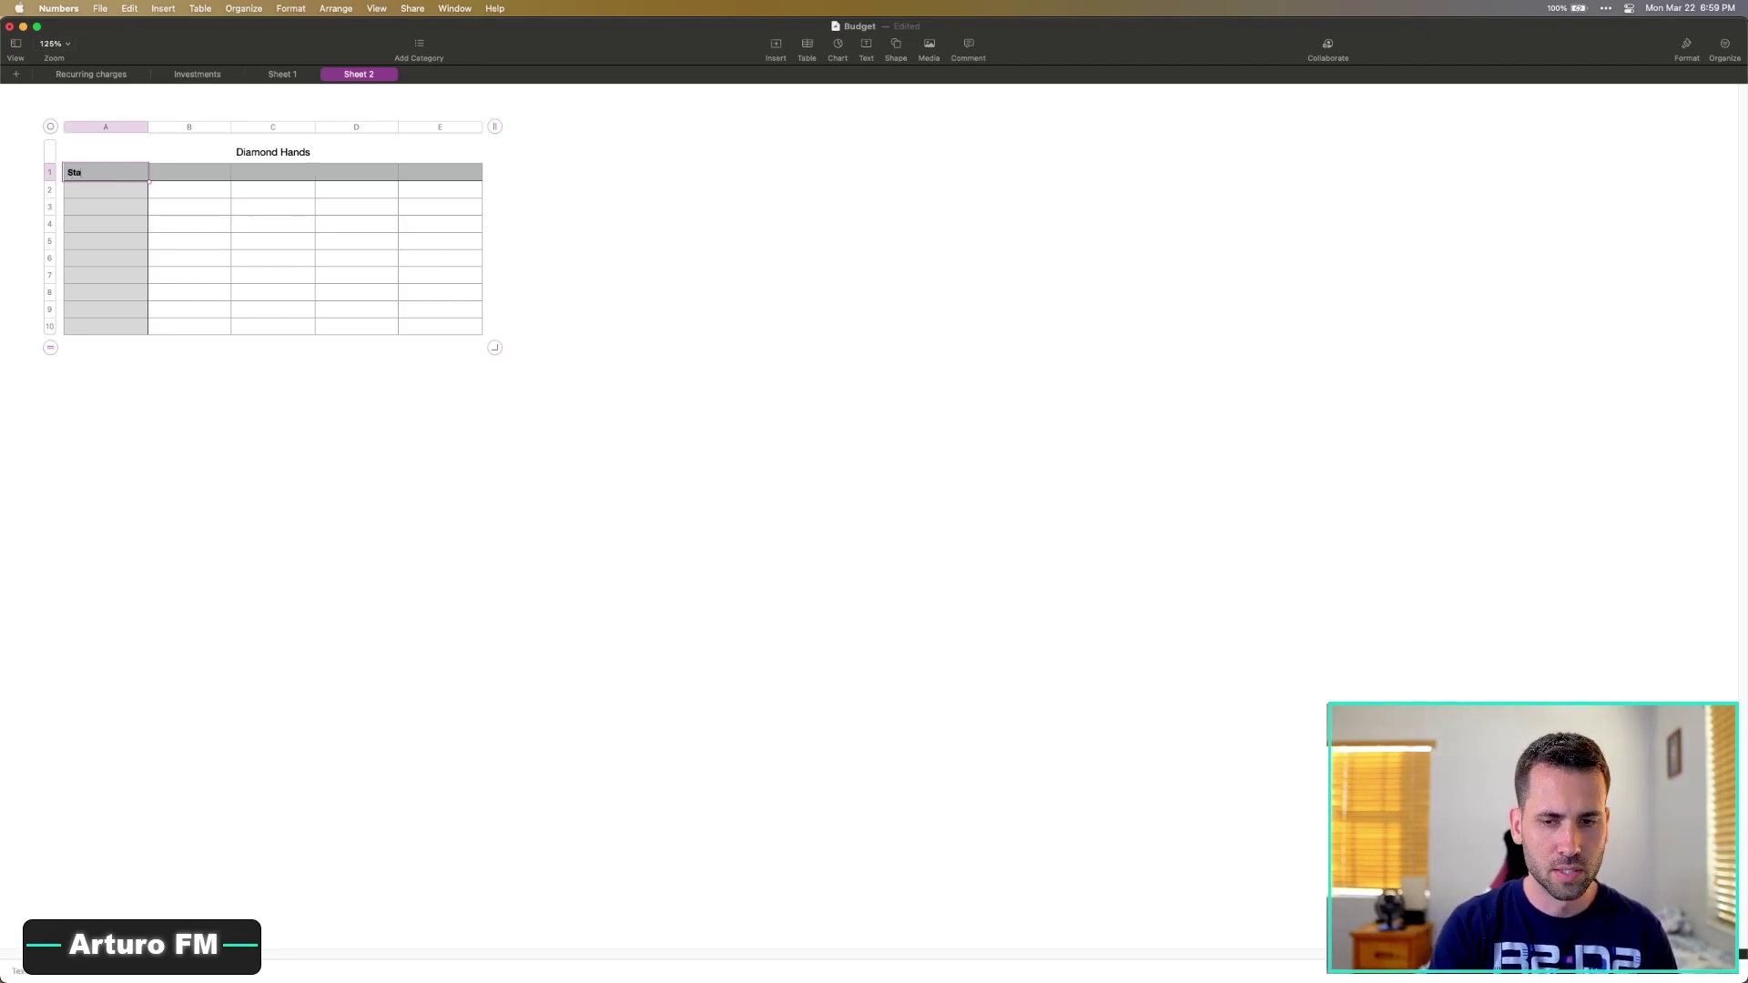
{"action": "left_click", "coordinate": [189, 172]}
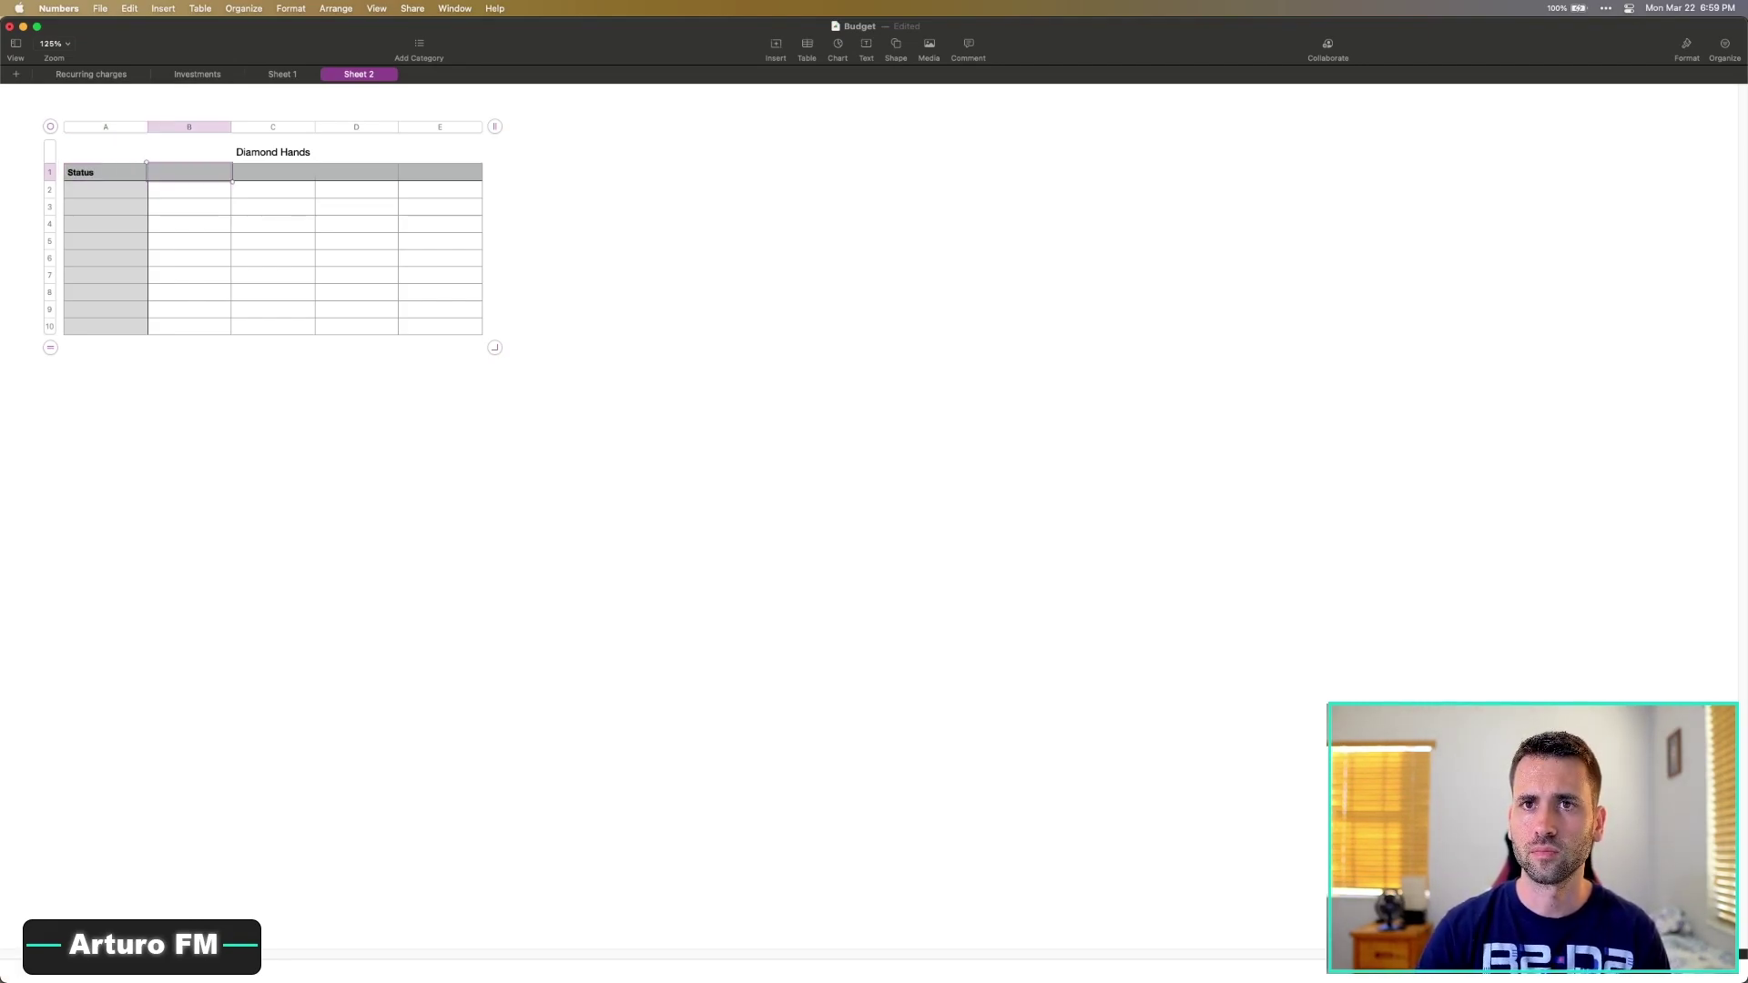
{"action": "type", "text": "Symbol"}
{"action": "key", "text": "Tab"}
{"action": "type", "text": "Name"}
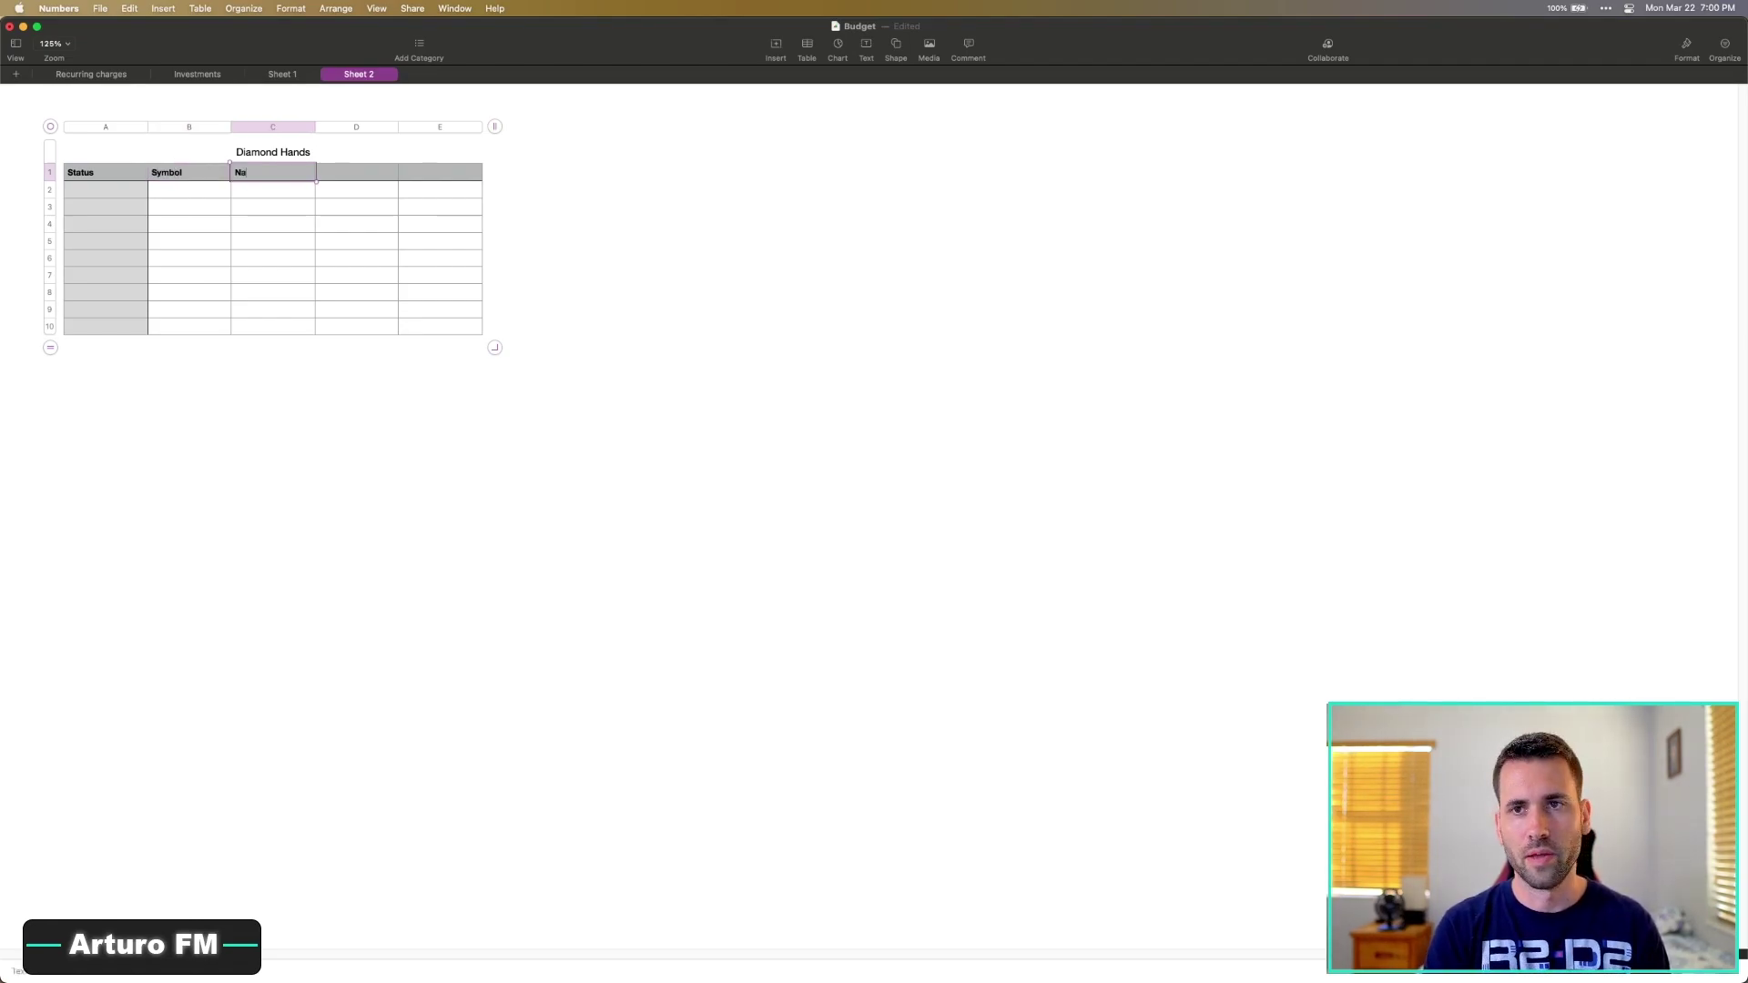
{"action": "left_click", "coordinate": [108, 405]}
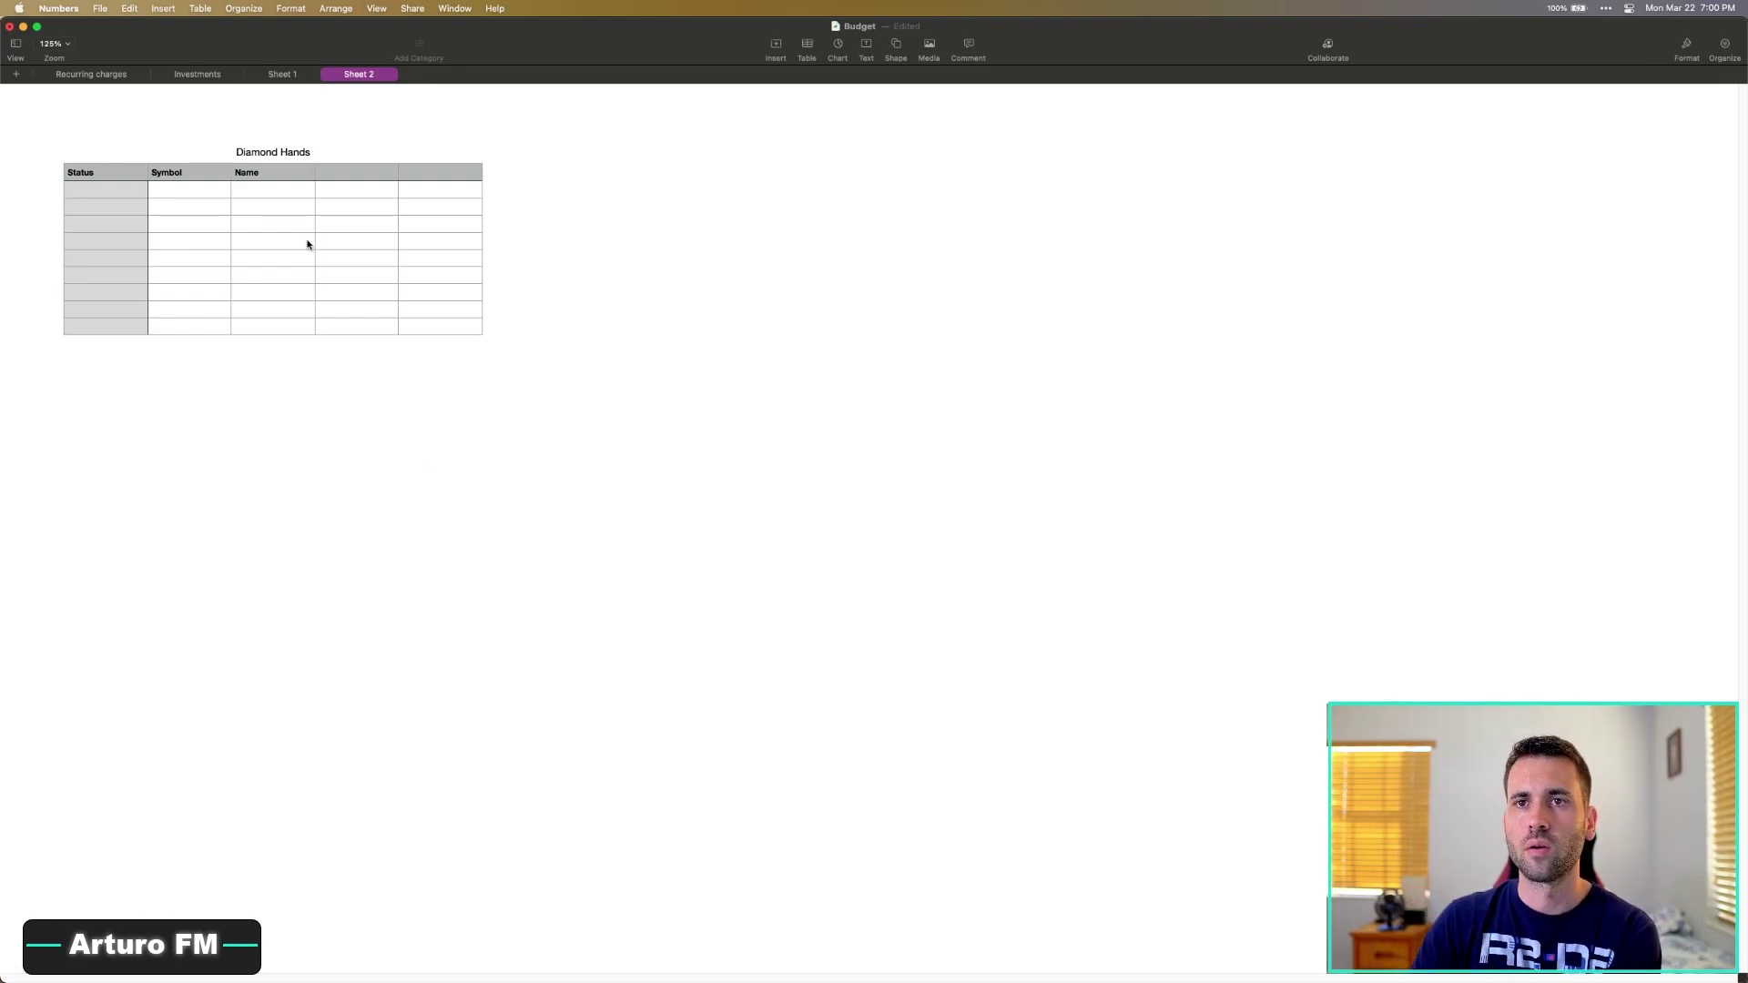
- Reorder the headers to Name, Symbol, Status and enter BTC in B2
{"action": "left_click", "coordinate": [151, 197]}
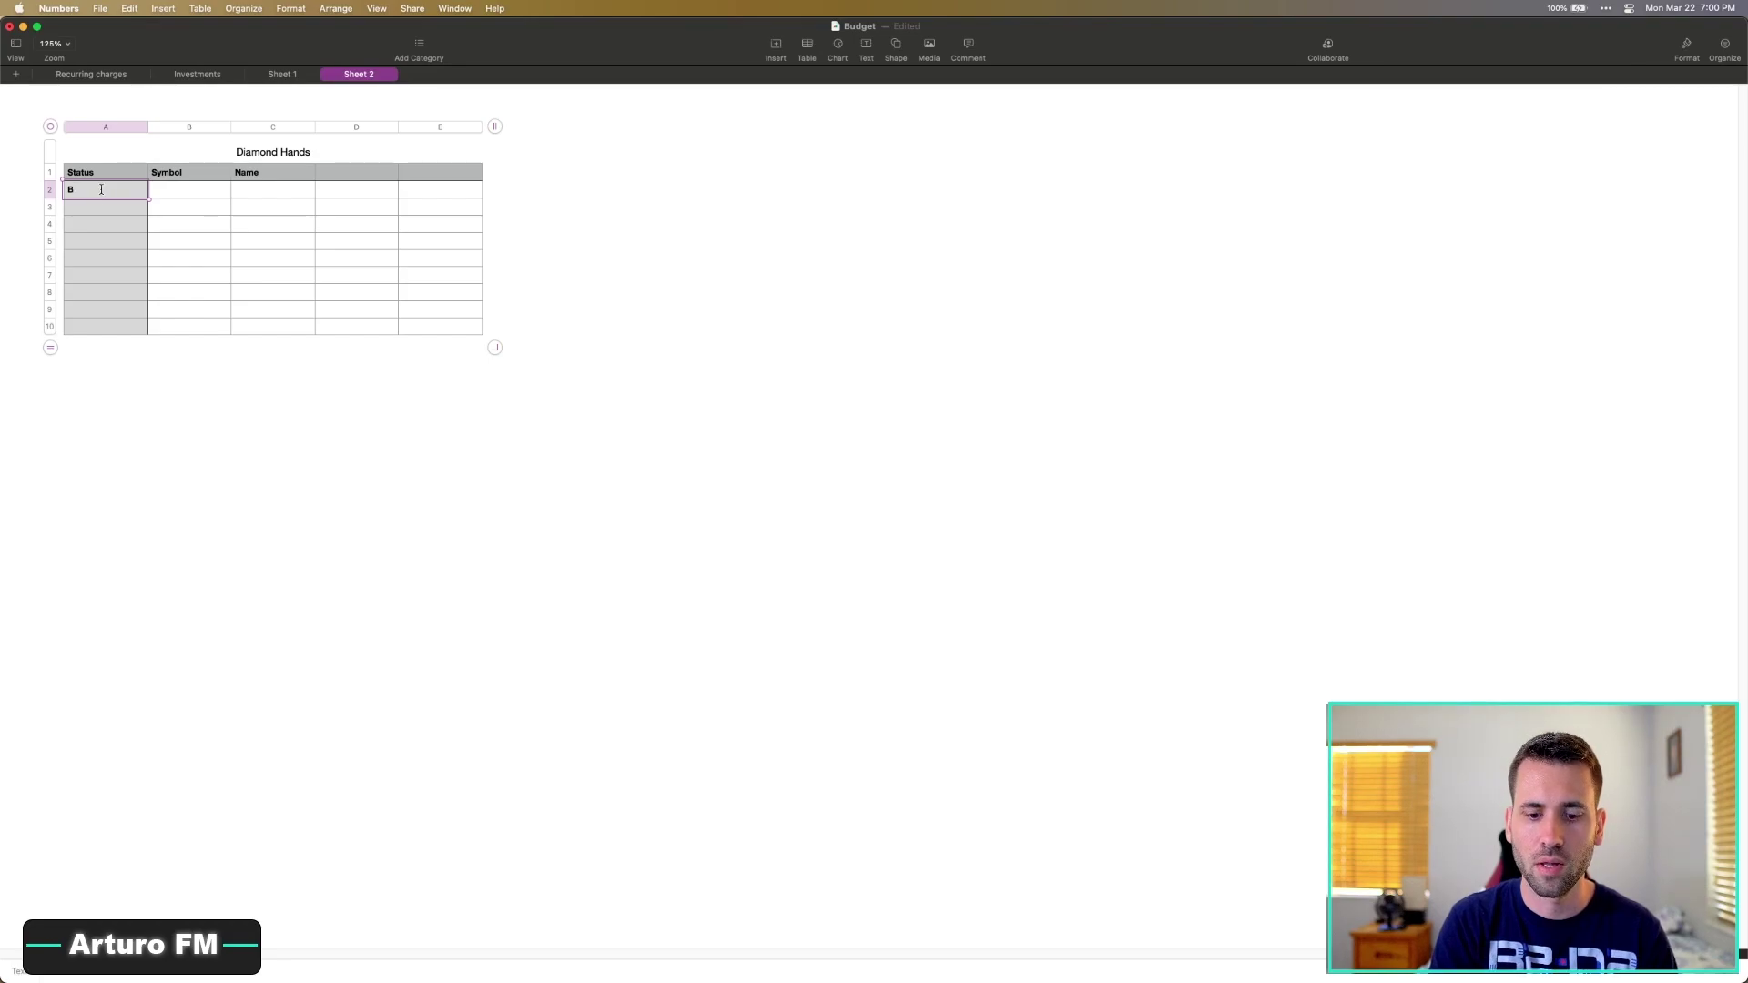
{"action": "left_click", "coordinate": [176, 199]}
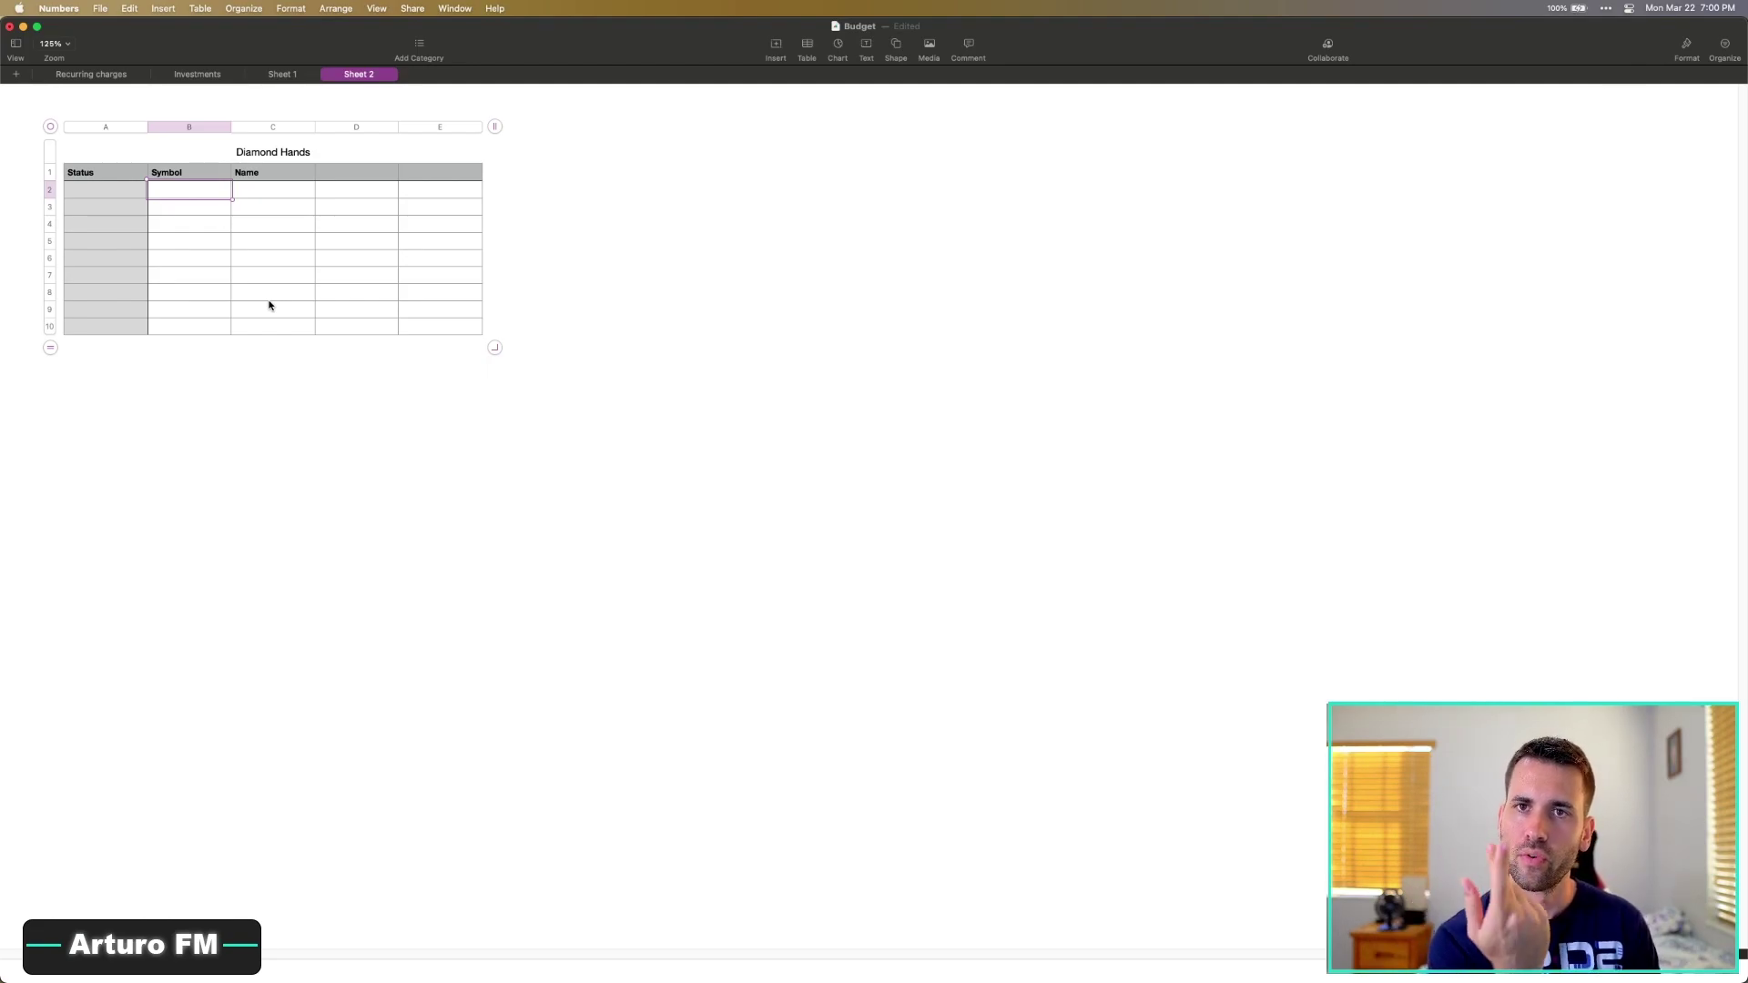
{"action": "key", "text": "Up"}
{"action": "key", "text": "Left"}
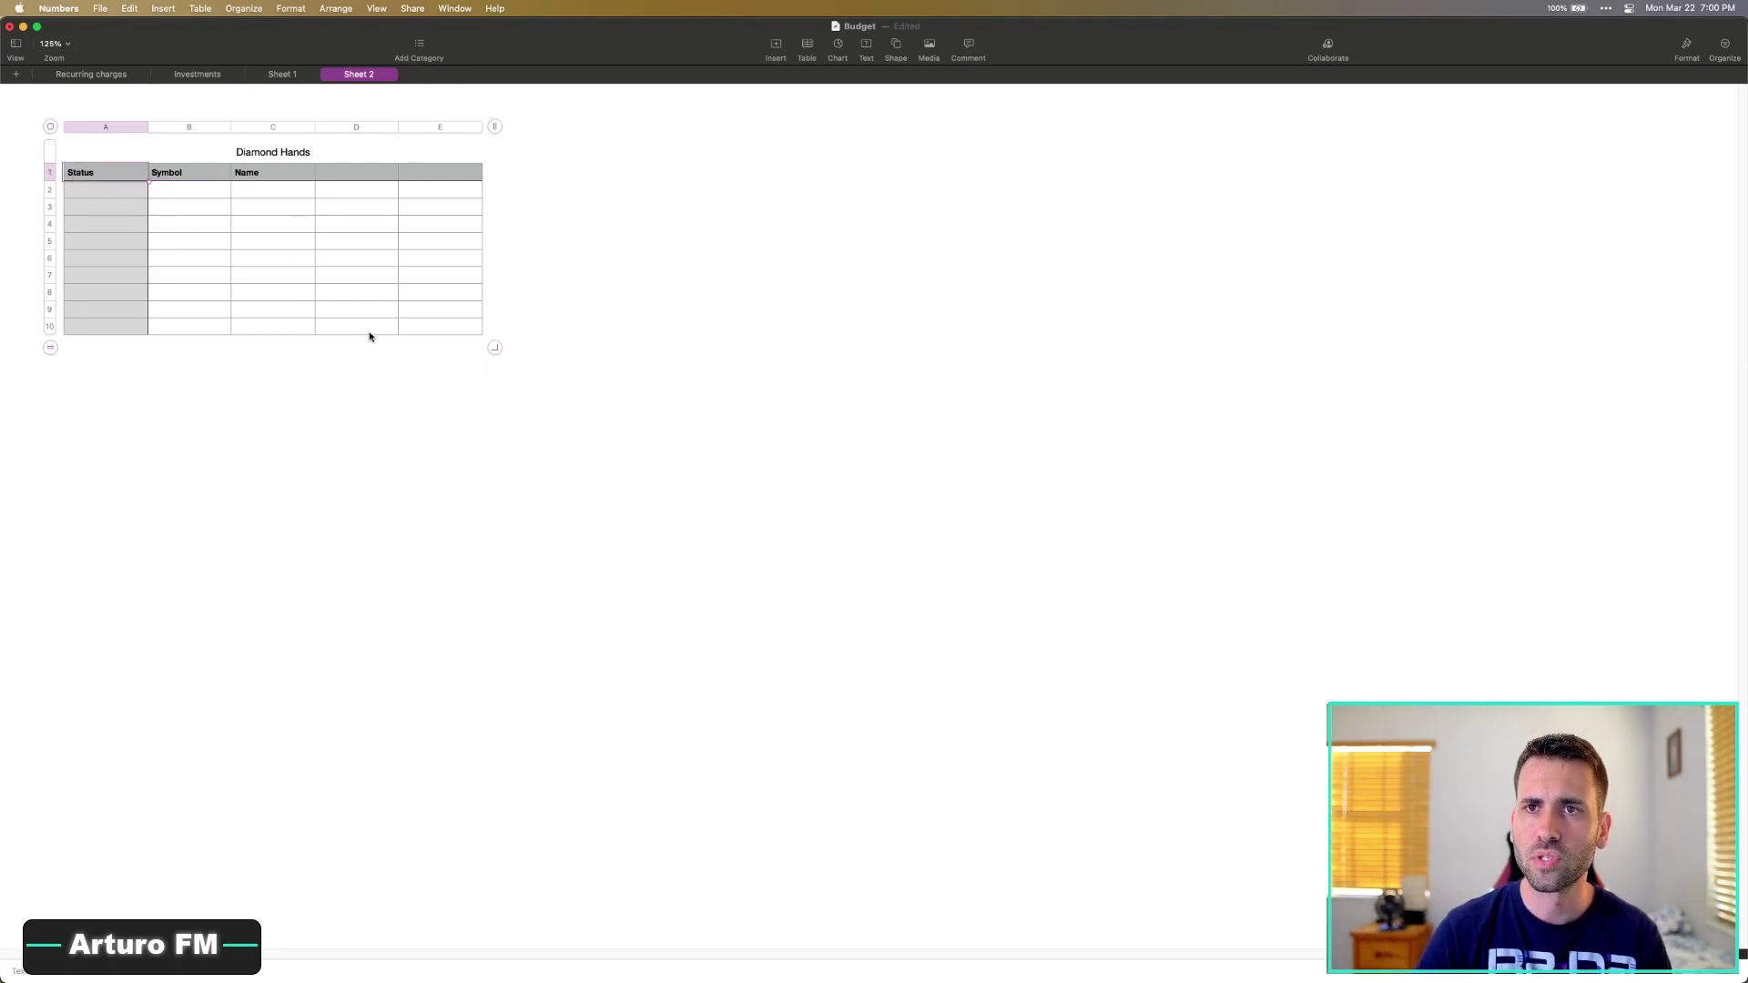
{"action": "key", "text": "super+x"}
{"action": "left_click", "coordinate": [245, 173]}
{"action": "key", "text": "super+v"}
{"action": "left_click", "coordinate": [74, 174]}
{"action": "type", "text": "Name"}
{"action": "left_click", "coordinate": [183, 192]}
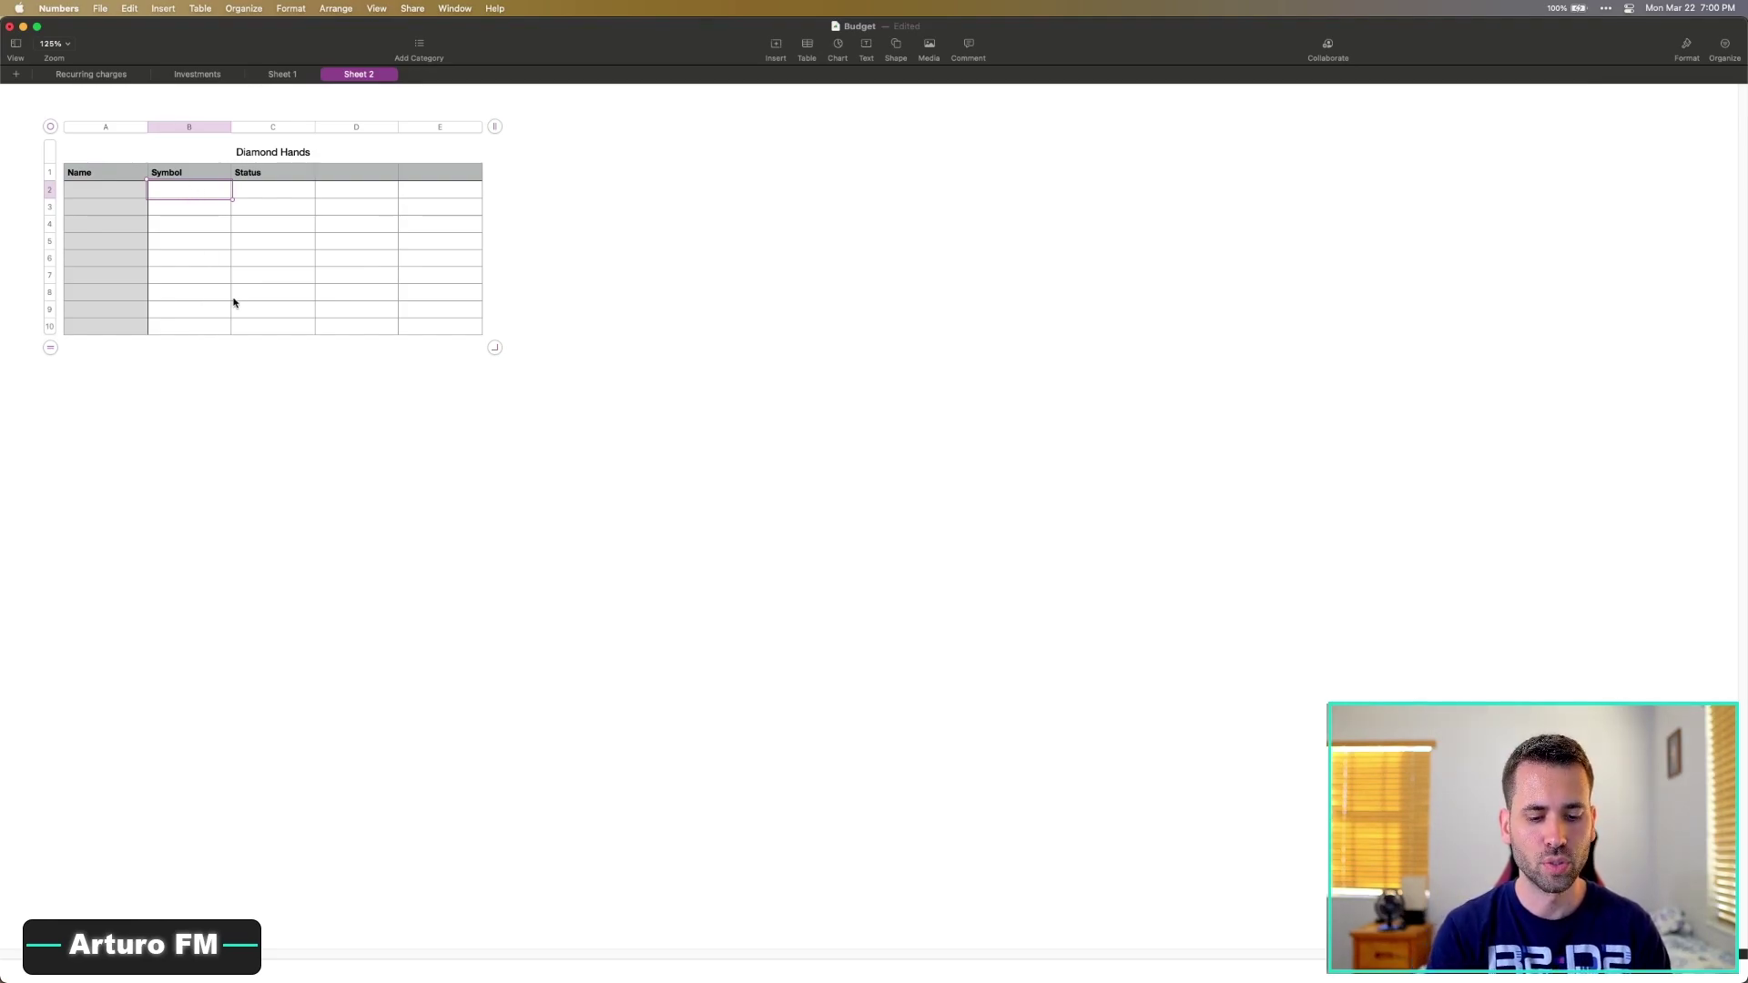
{"action": "type", "text": "BTC"}
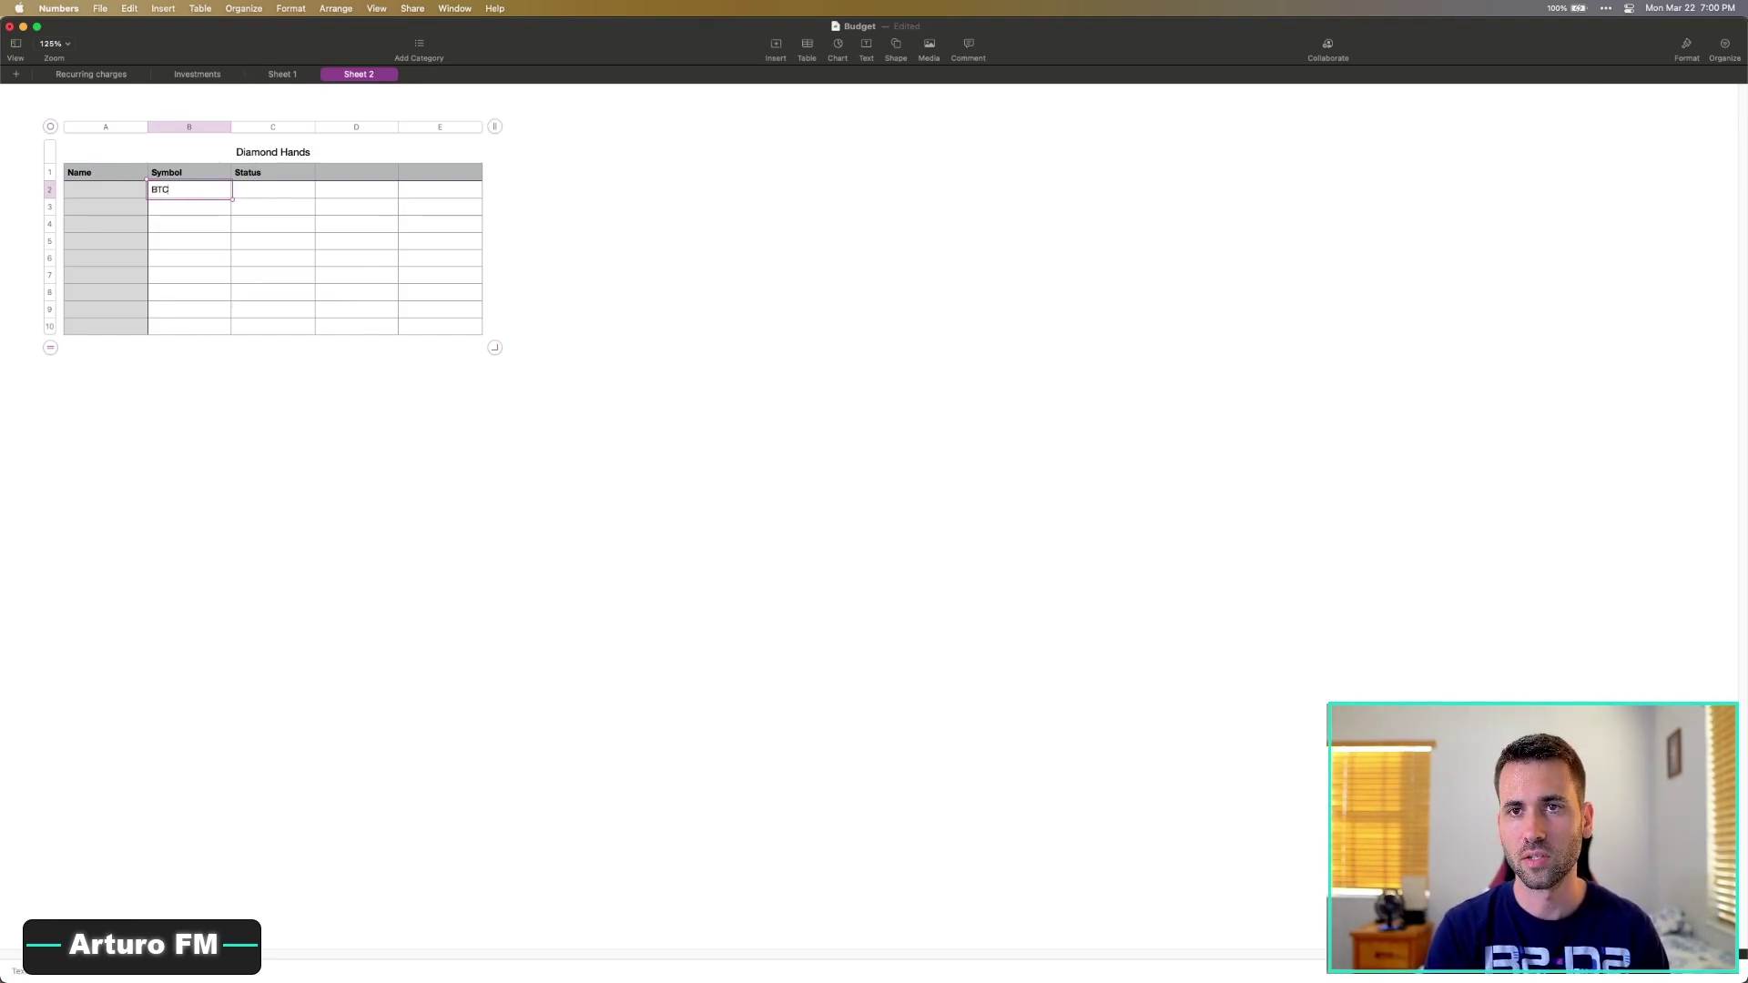
- Append -USD to the B2 symbol so it reads BTC-USD
{"action": "left_click", "coordinate": [196, 243]}
{"action": "left_click", "coordinate": [183, 189]}
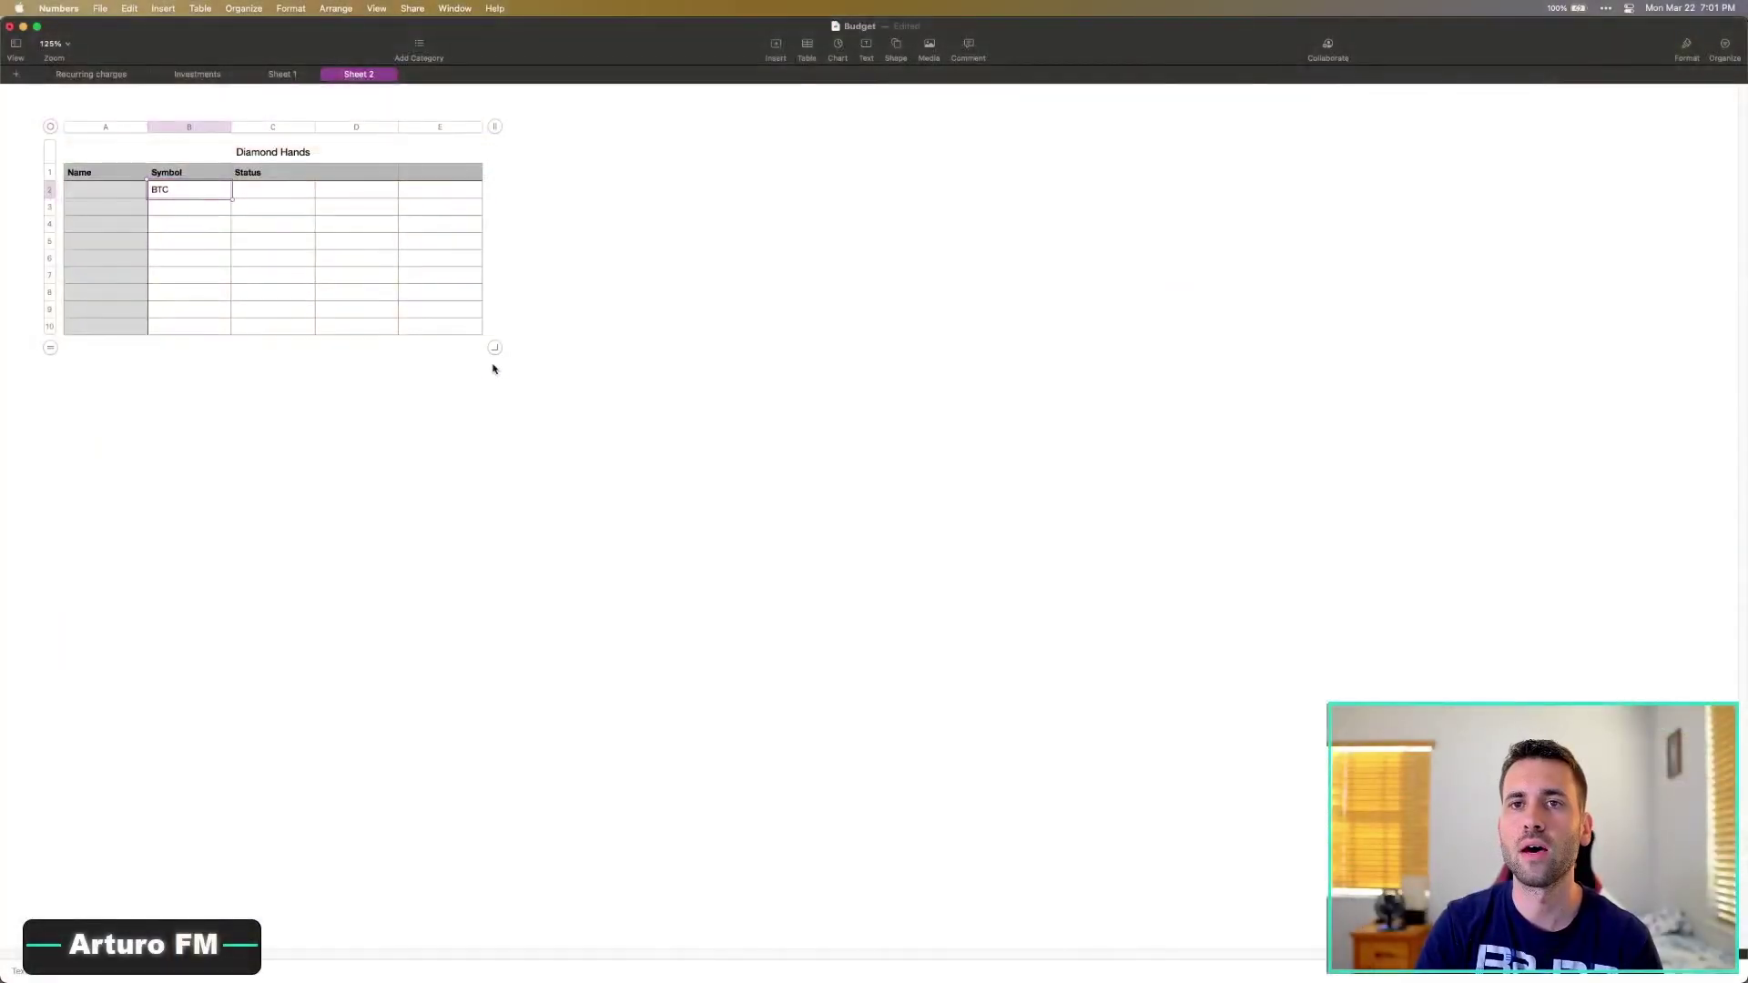
{"action": "left_click", "coordinate": [166, 202]}
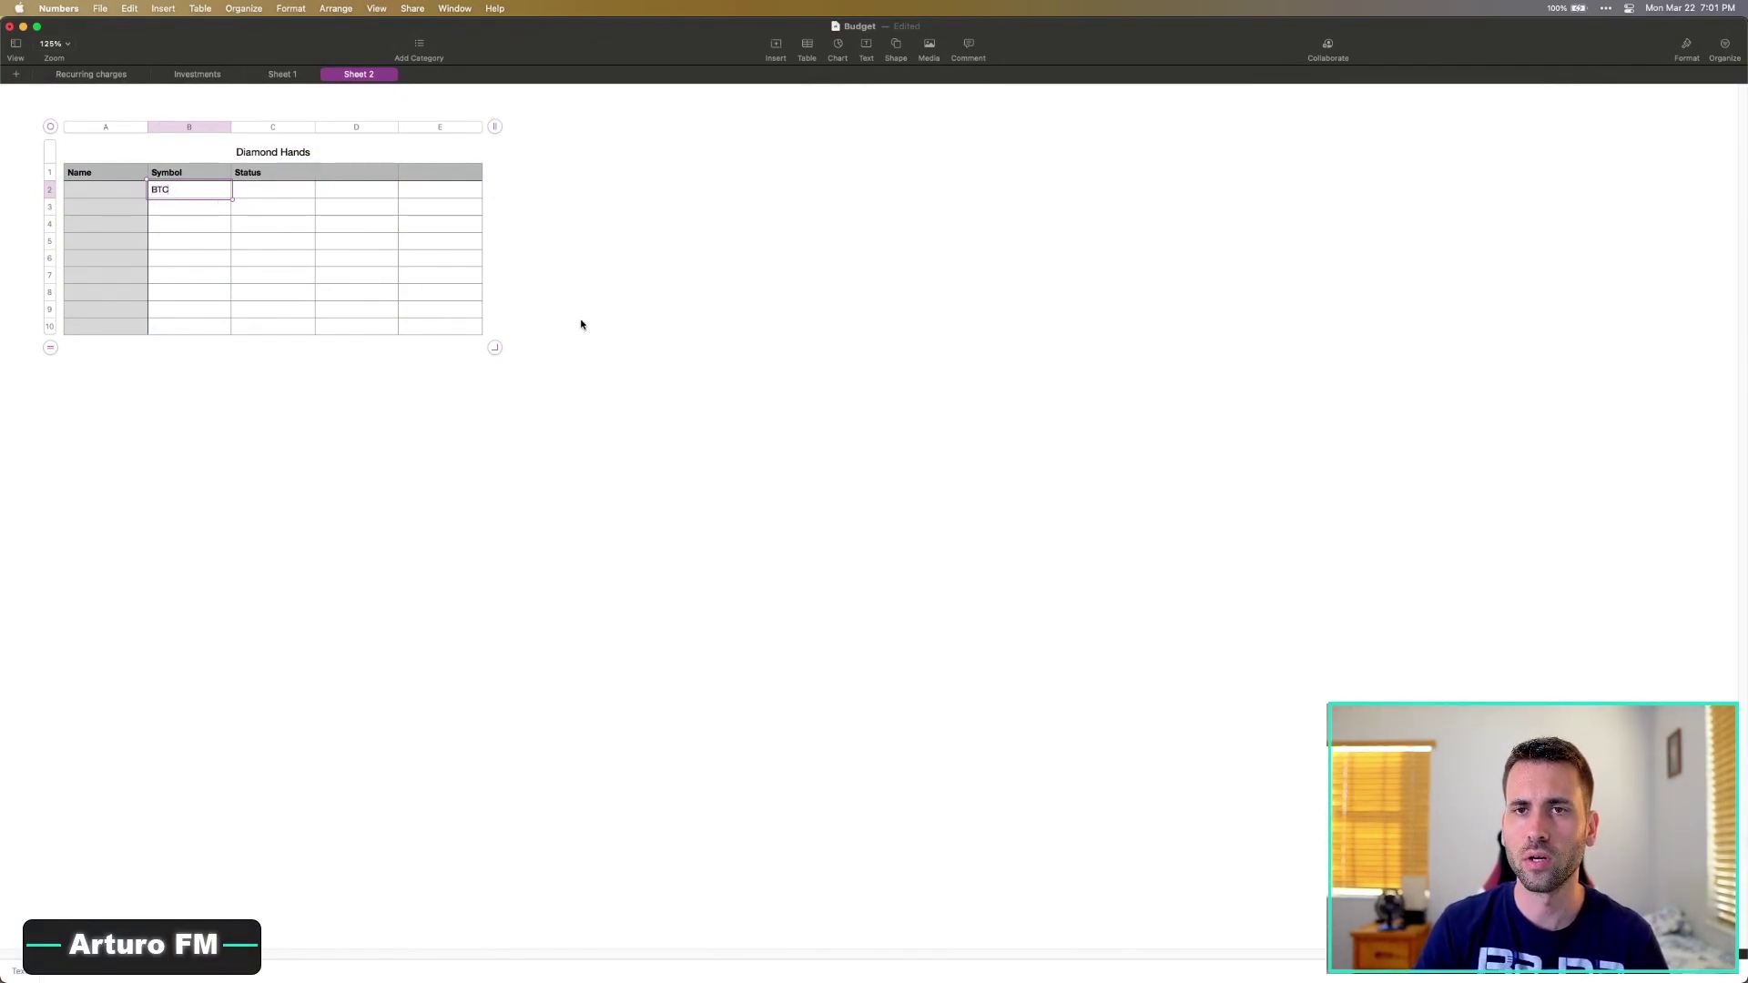
{"action": "type", "text": "-USD"}
{"action": "key", "text": "Return"}
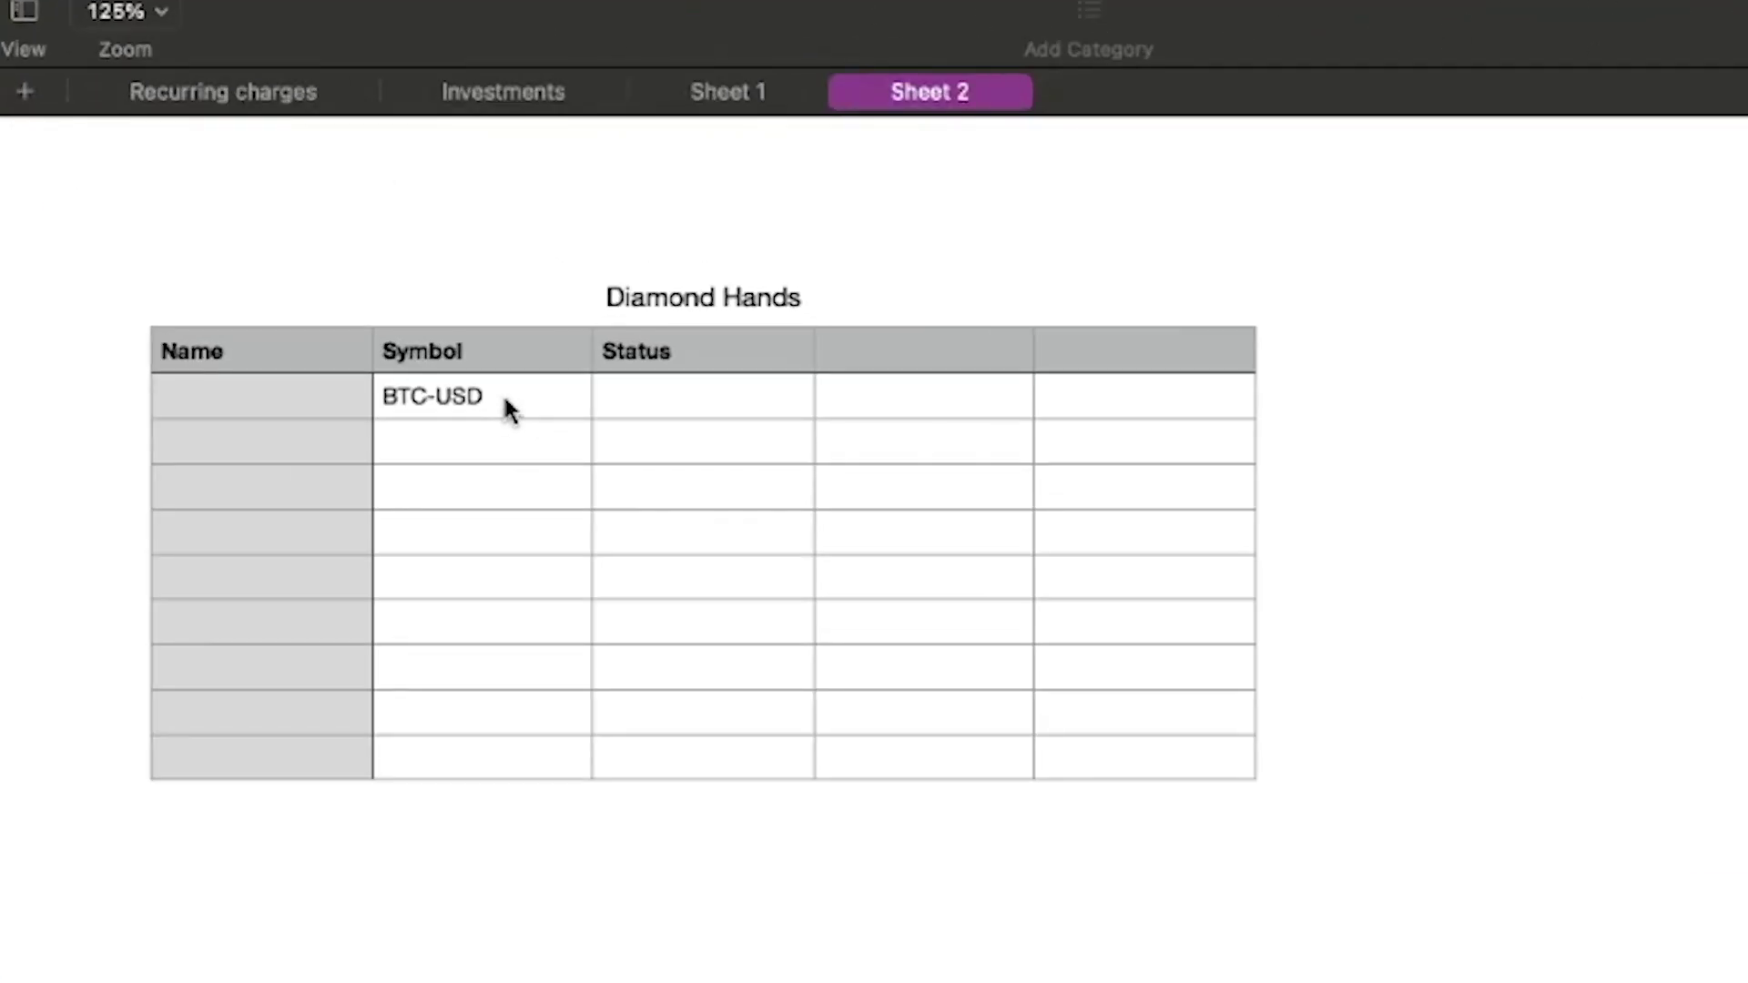
{"action": "left_click", "coordinate": [492, 397]}
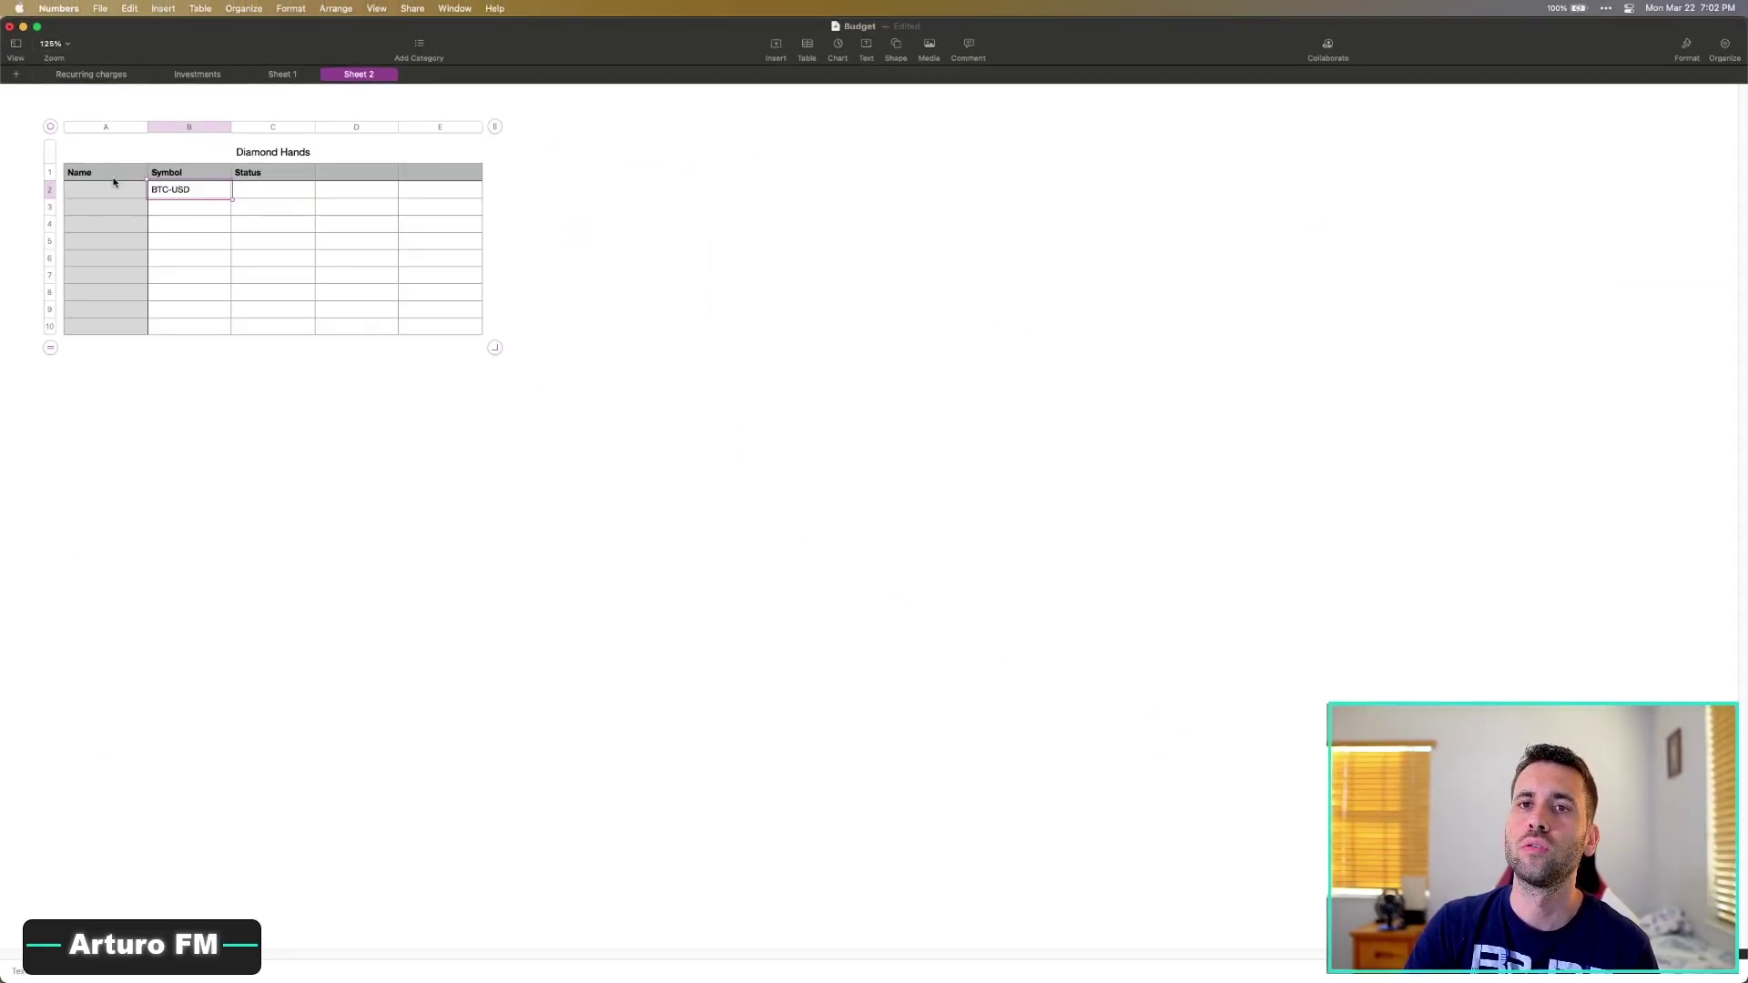
{"action": "left_click", "coordinate": [110, 189]}
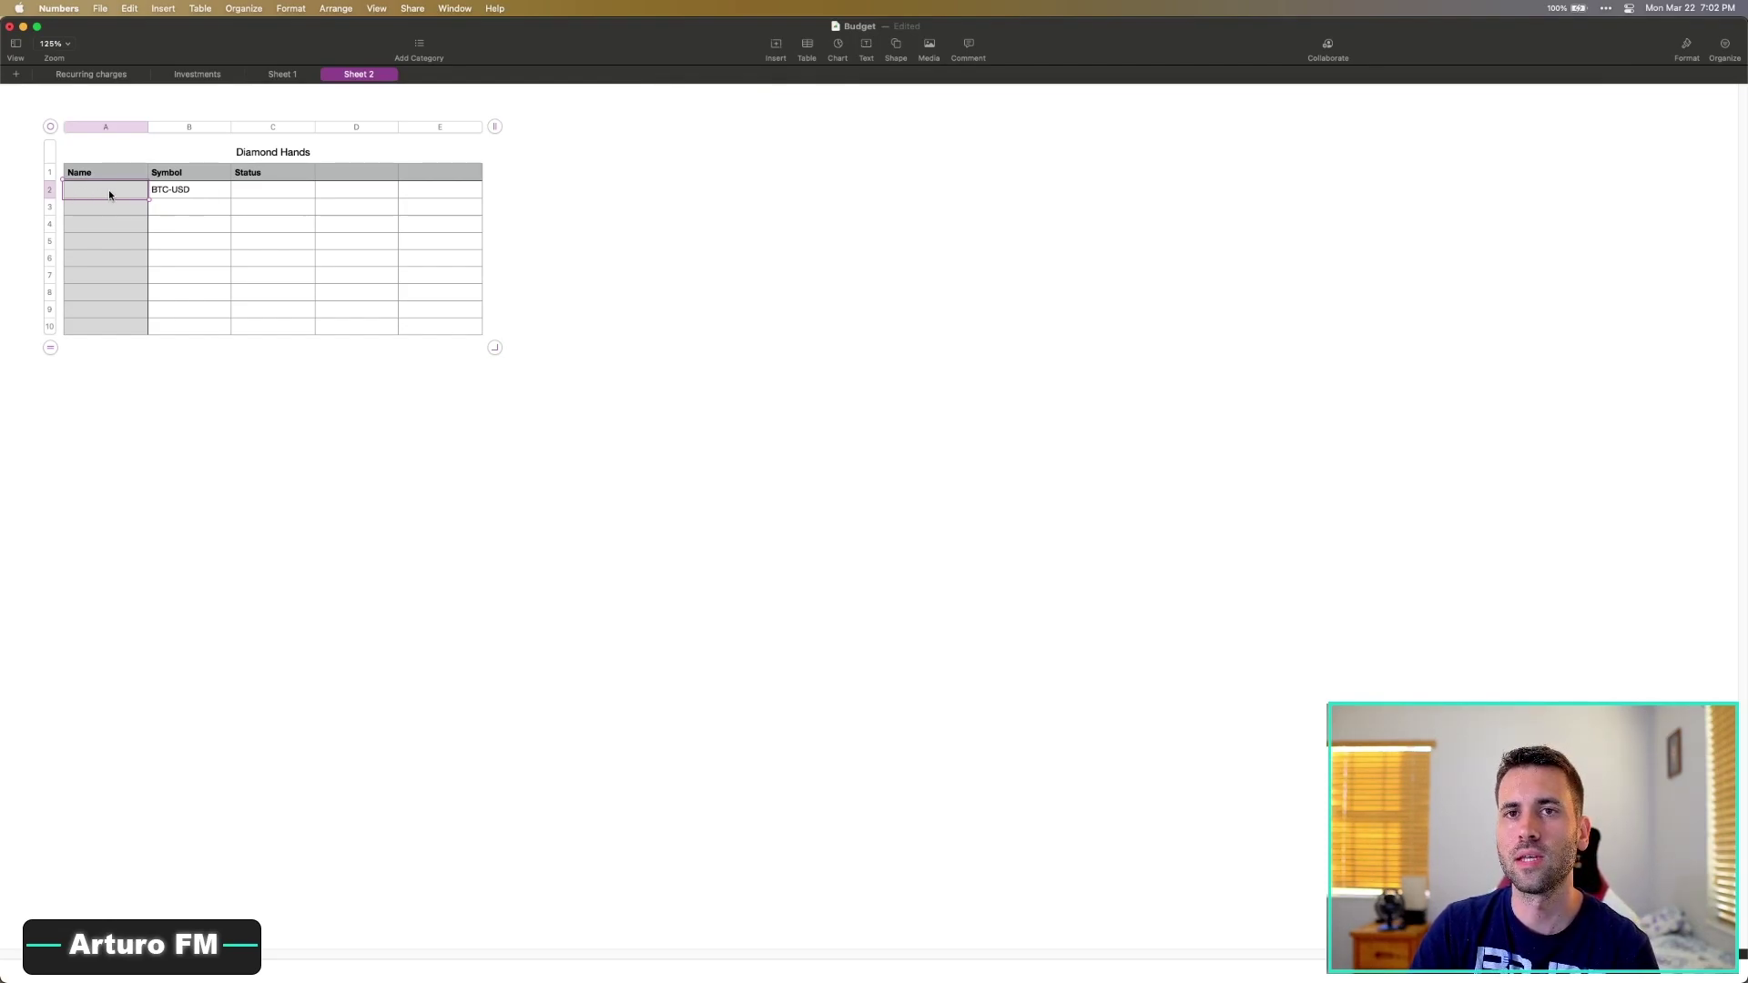
- Enter =STOCK(B2, name) in A2 so it shows Bitcoin USD
{"action": "left_click", "coordinate": [776, 45]}
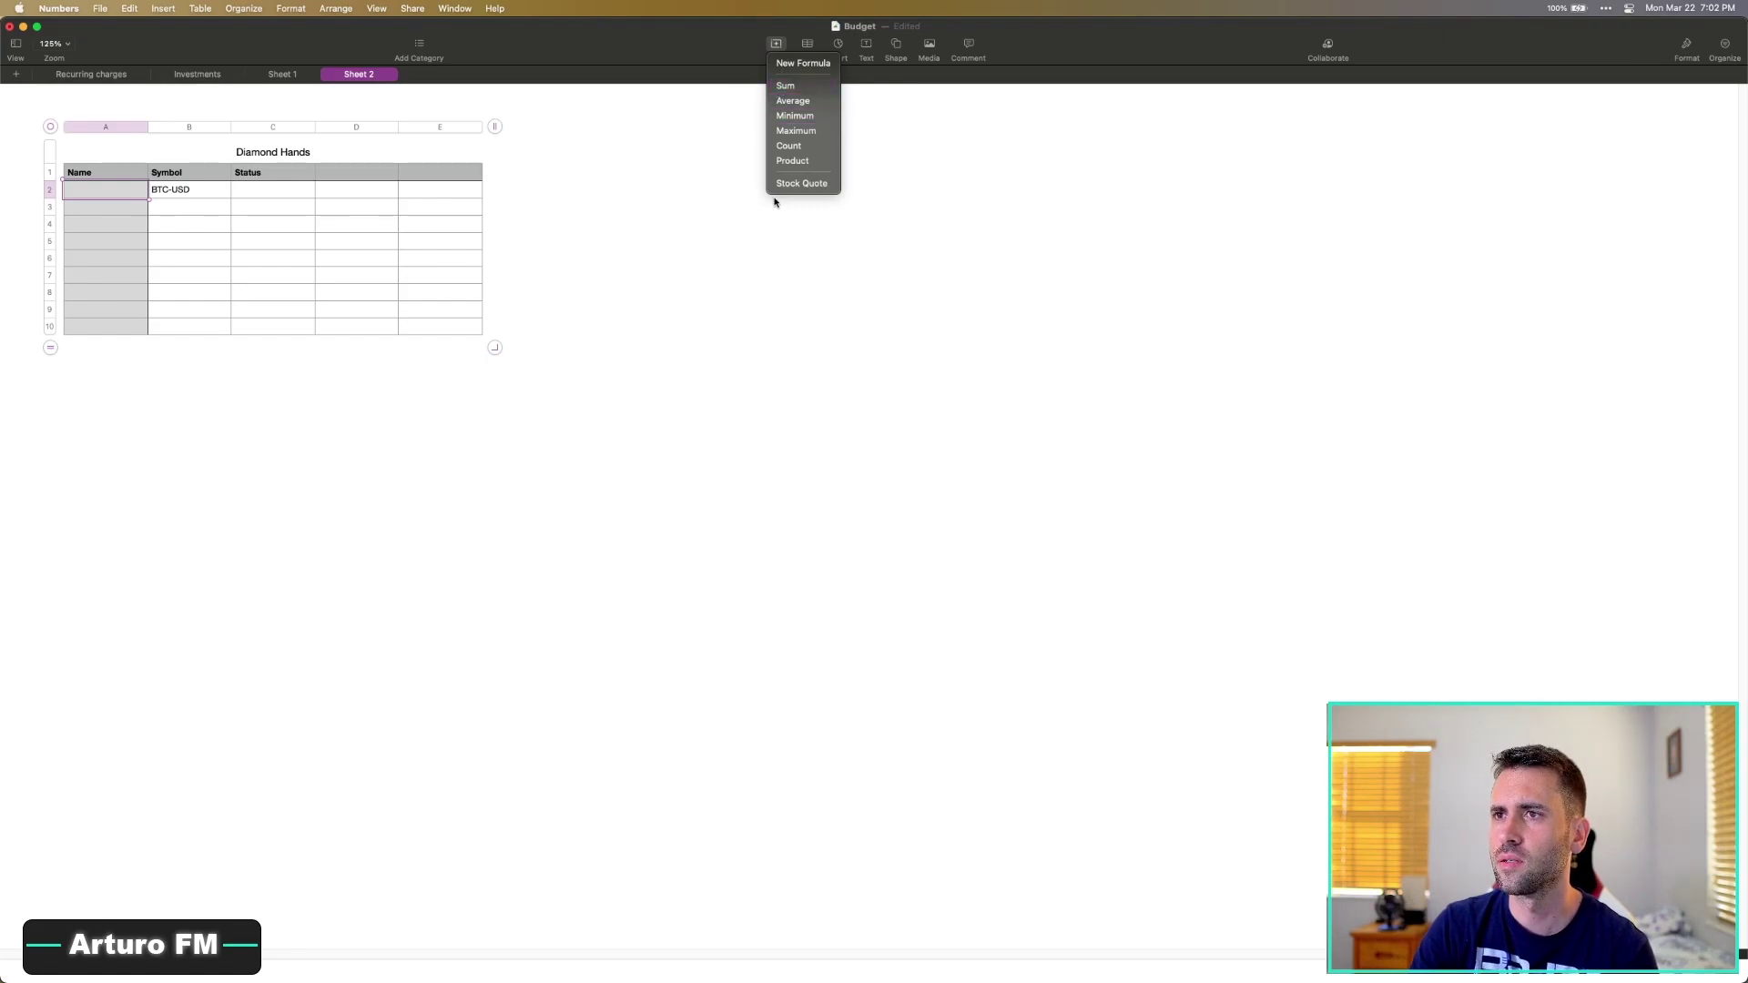
{"action": "left_click", "coordinate": [788, 68]}
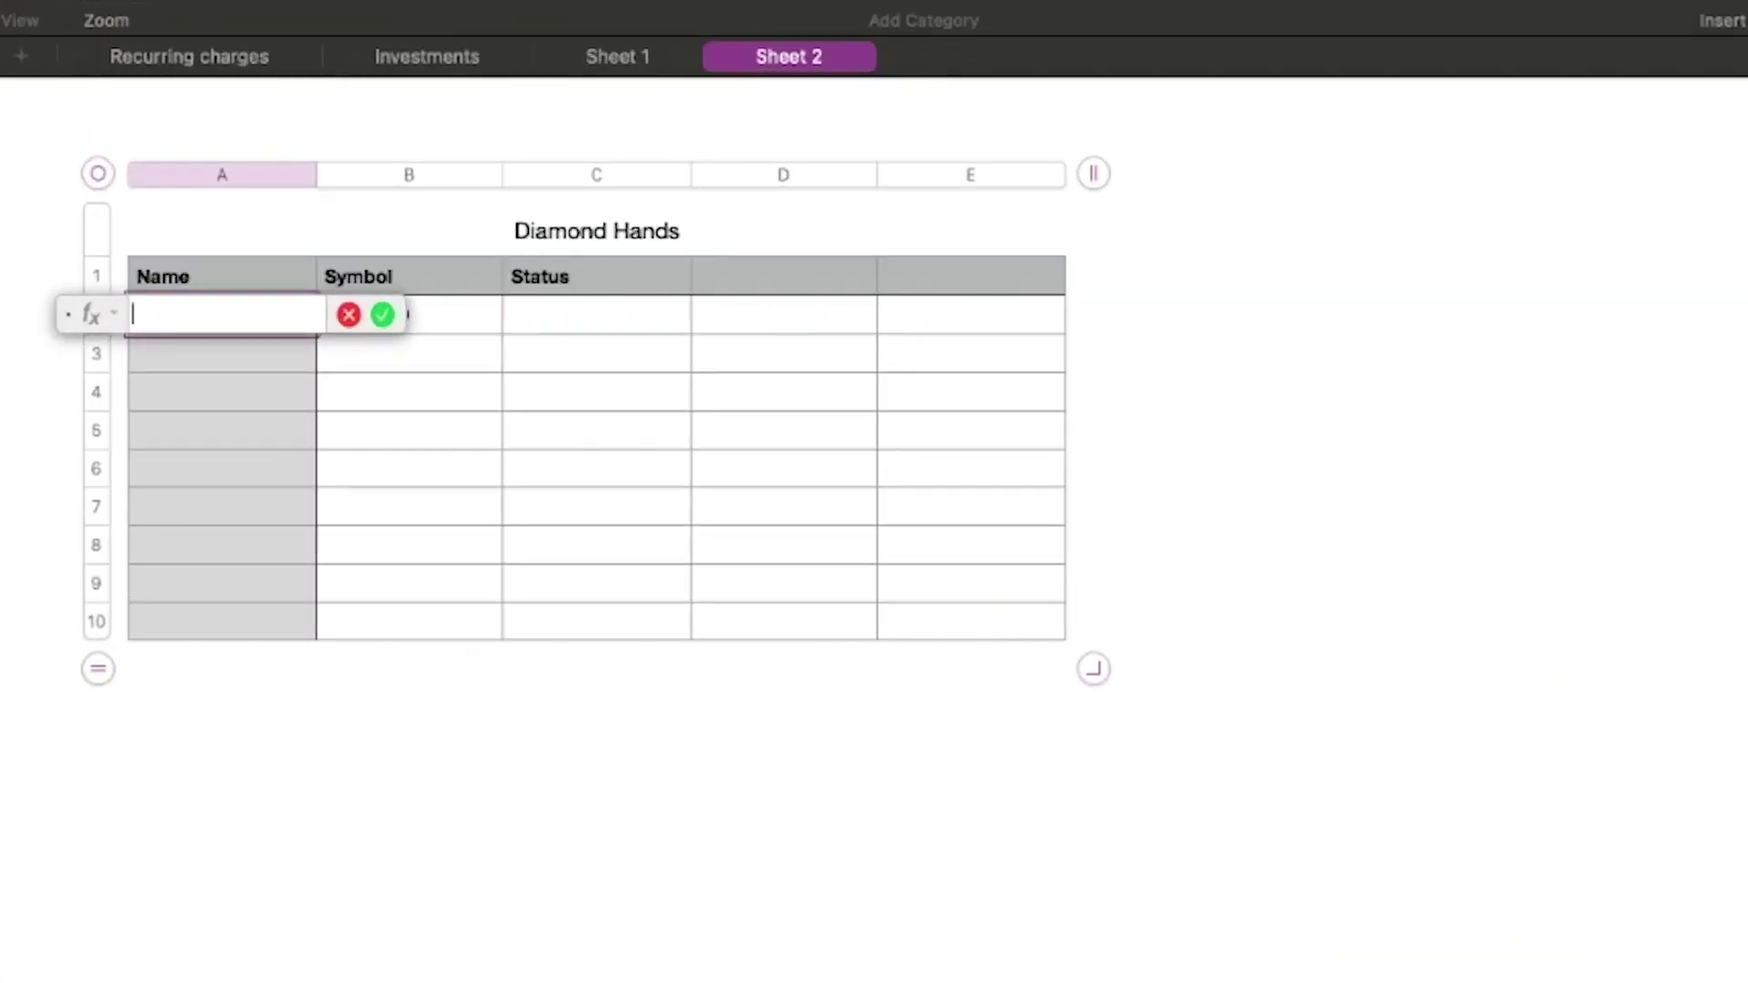
{"action": "type", "text": "STOCK"}
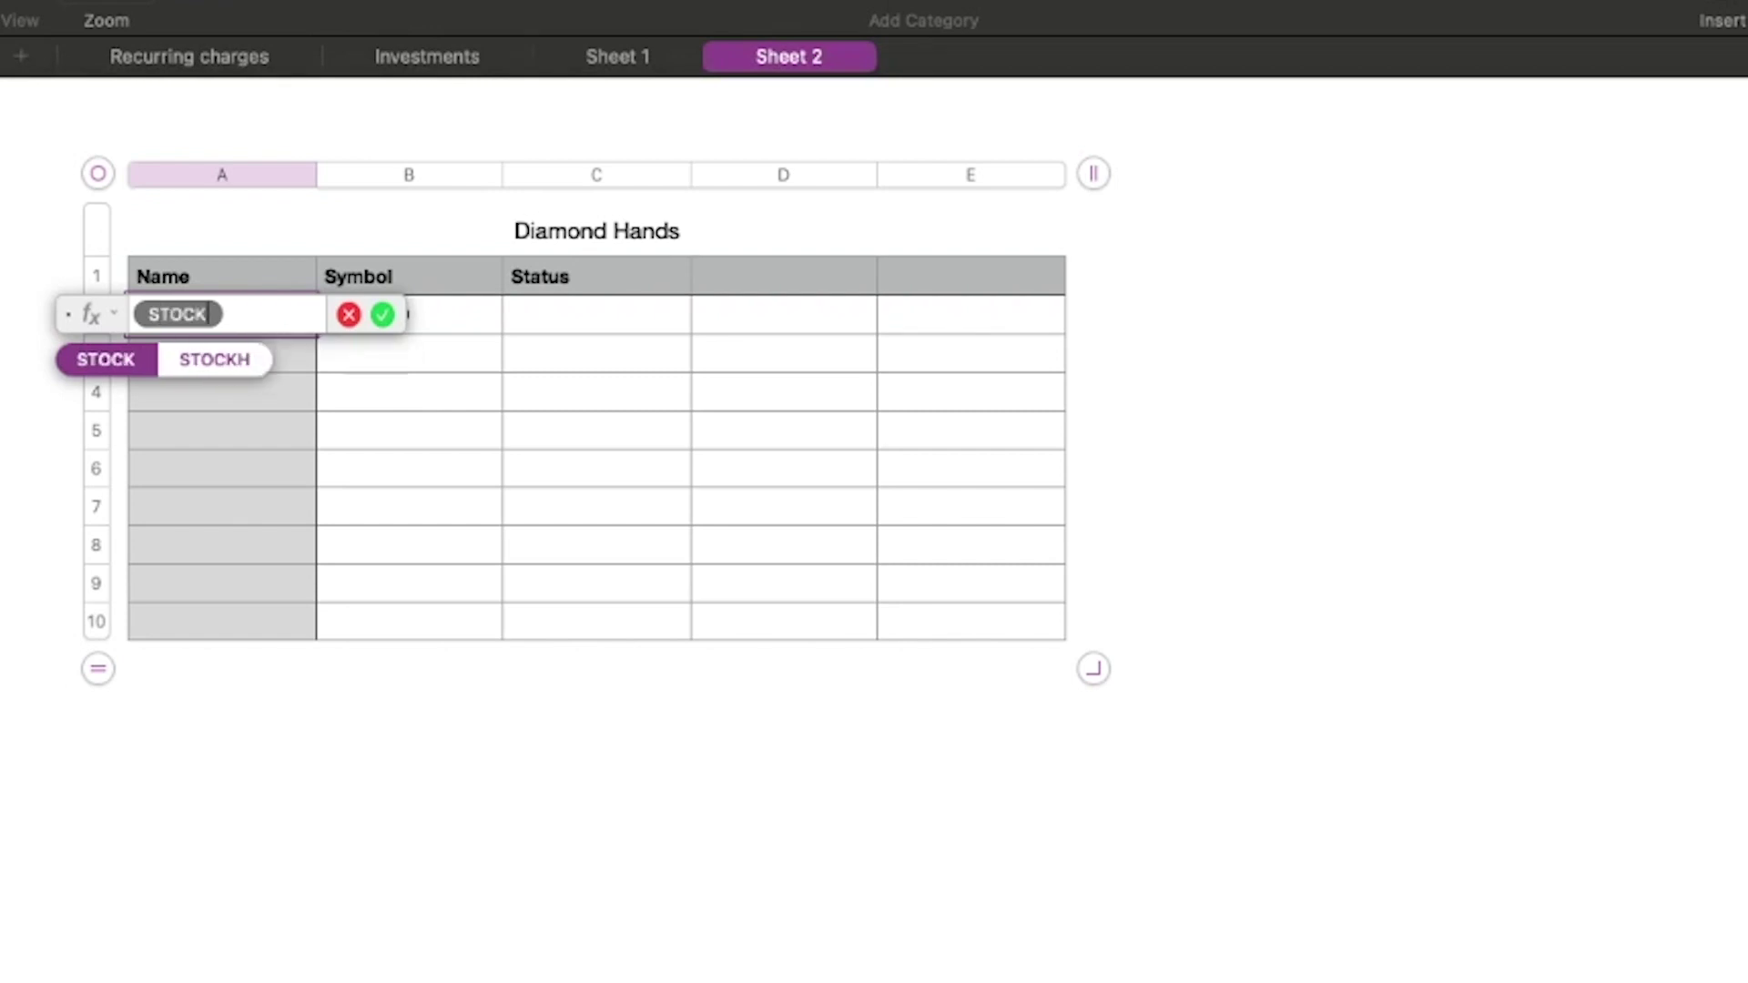
{"action": "key", "text": "Return"}
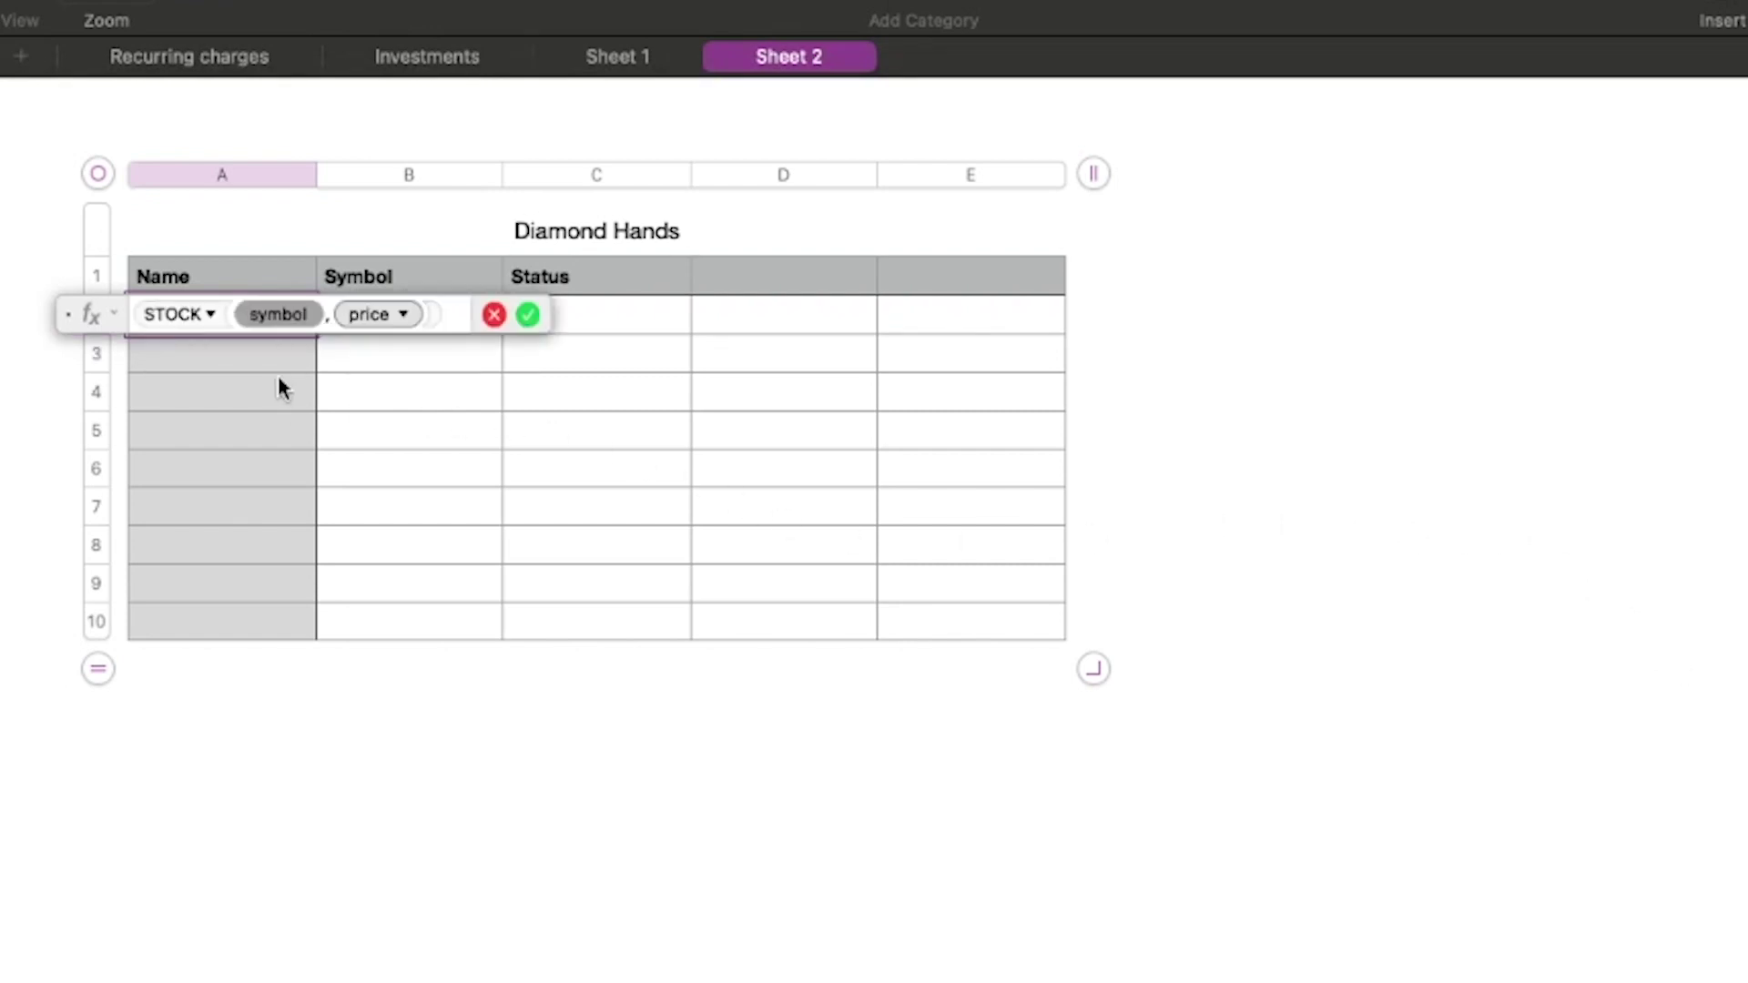
{"action": "left_click_drag", "start_coordinate": [83, 315], "coordinate": [193, 478]}
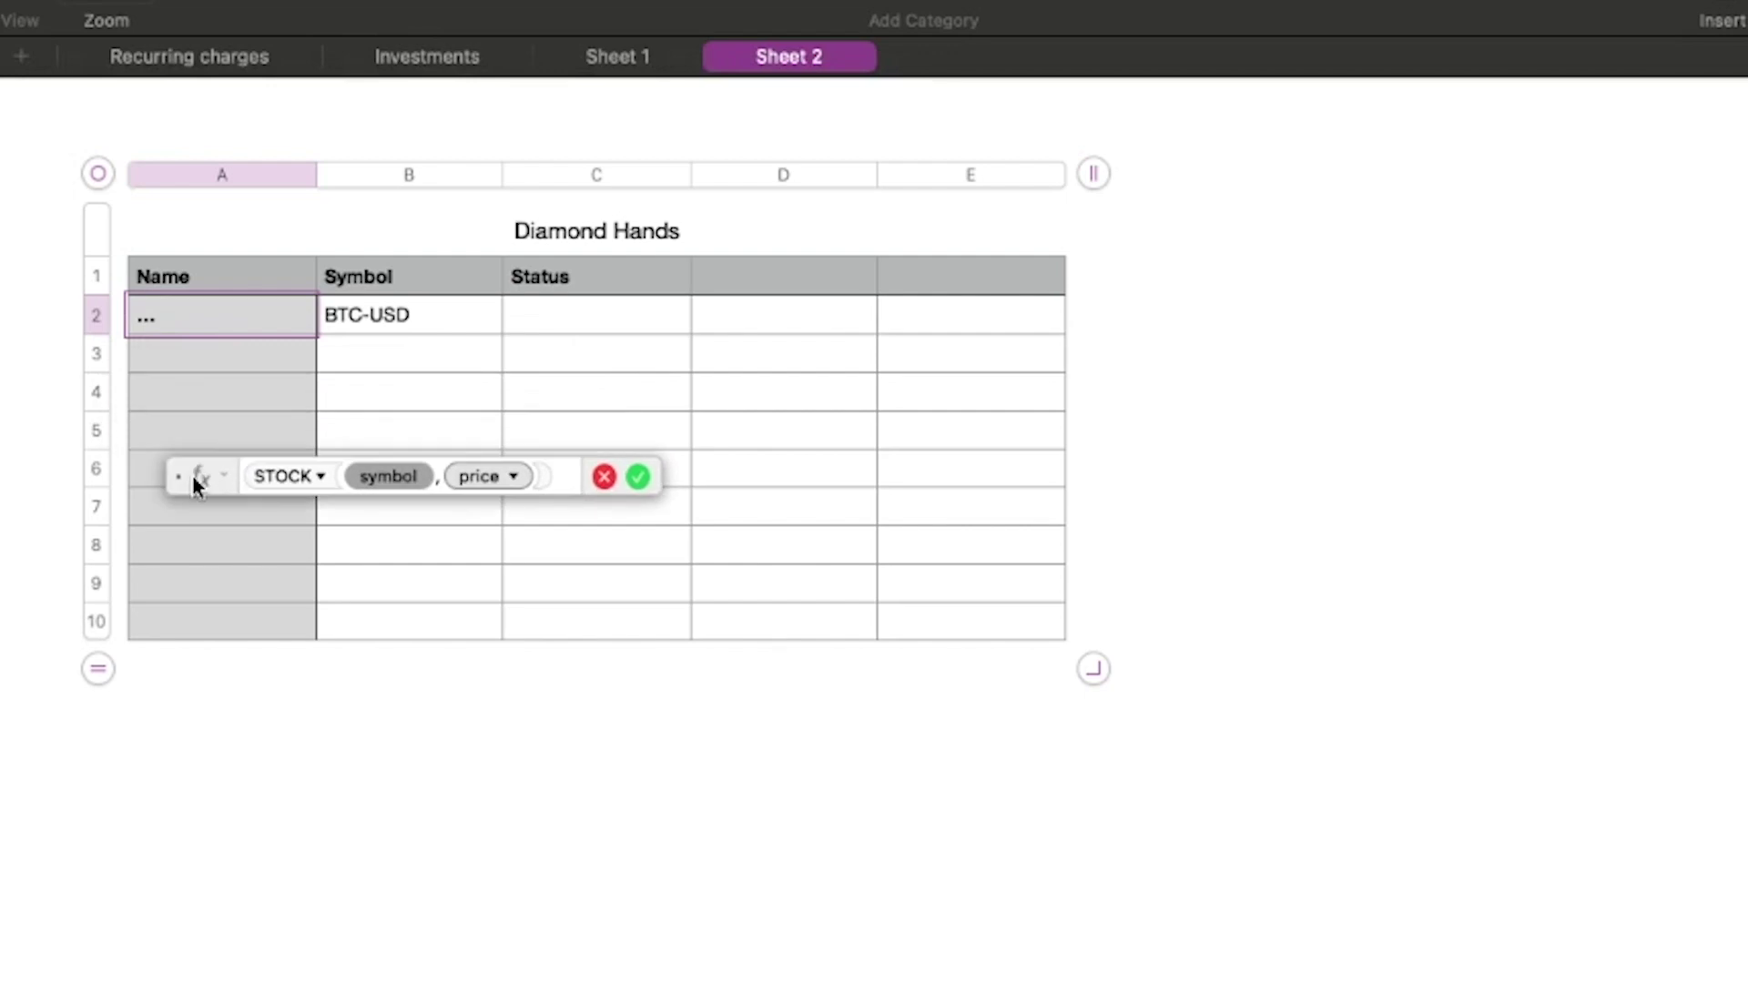
{"action": "left_click", "coordinate": [445, 320]}
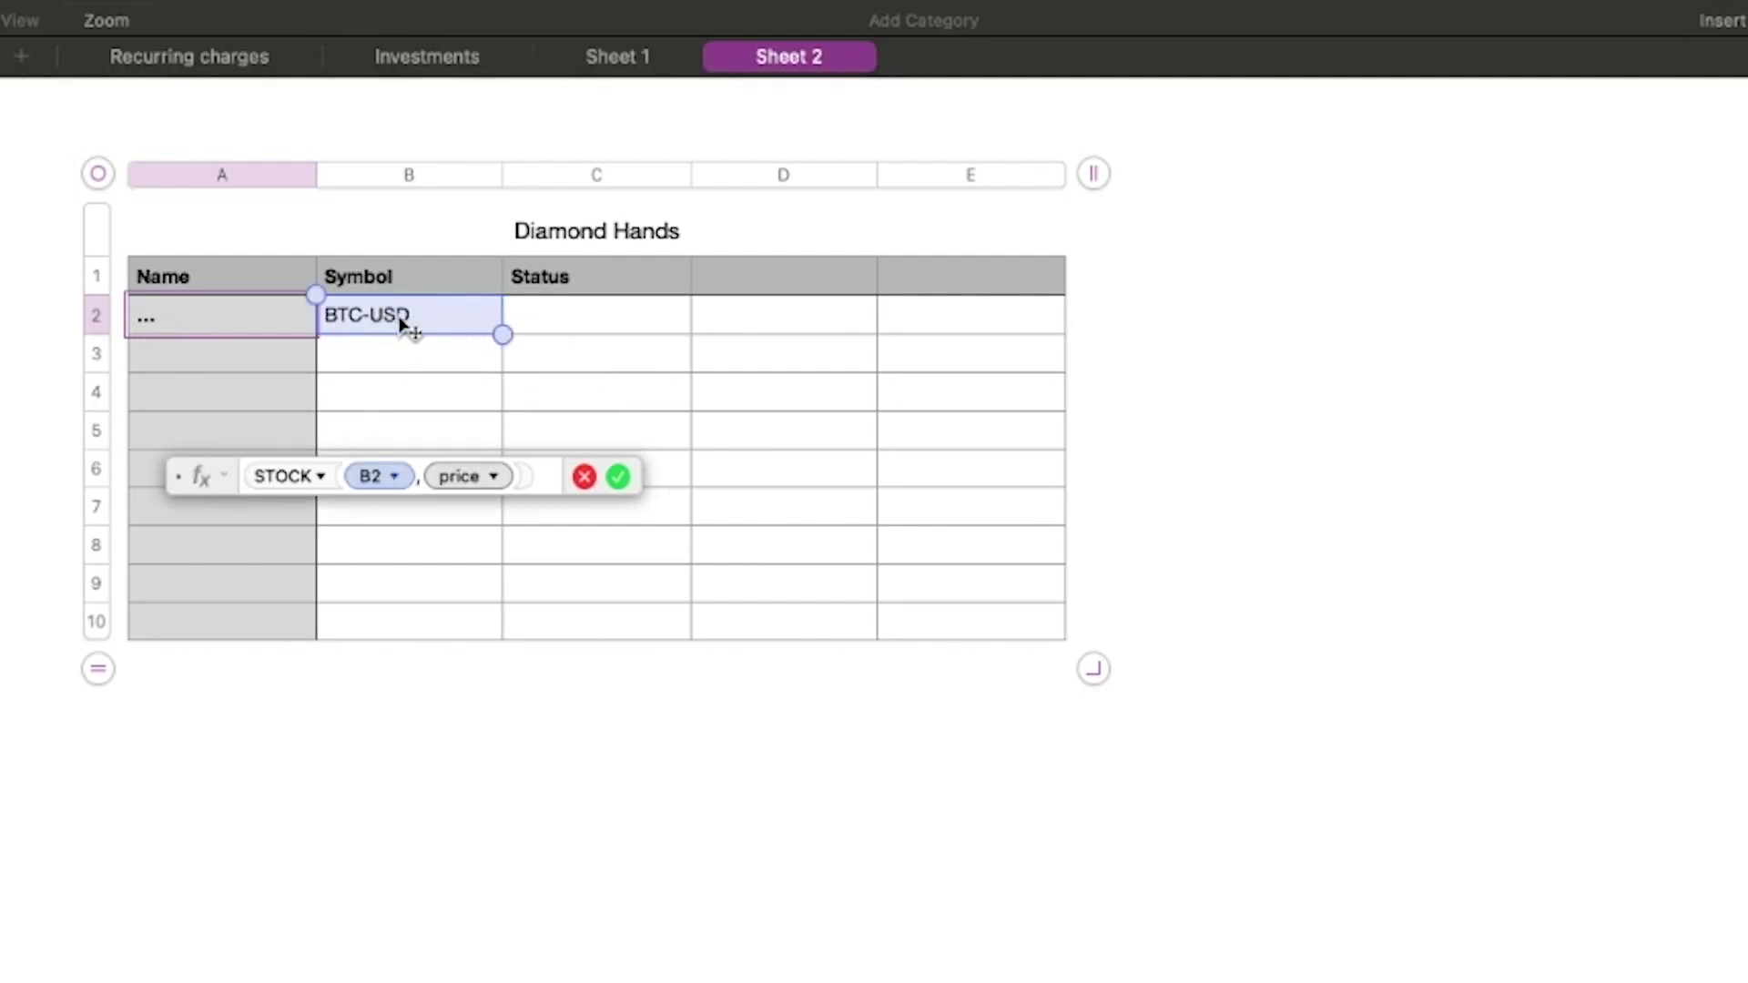
{"action": "left_click", "coordinate": [487, 484]}
{"action": "left_click", "coordinate": [532, 508]}
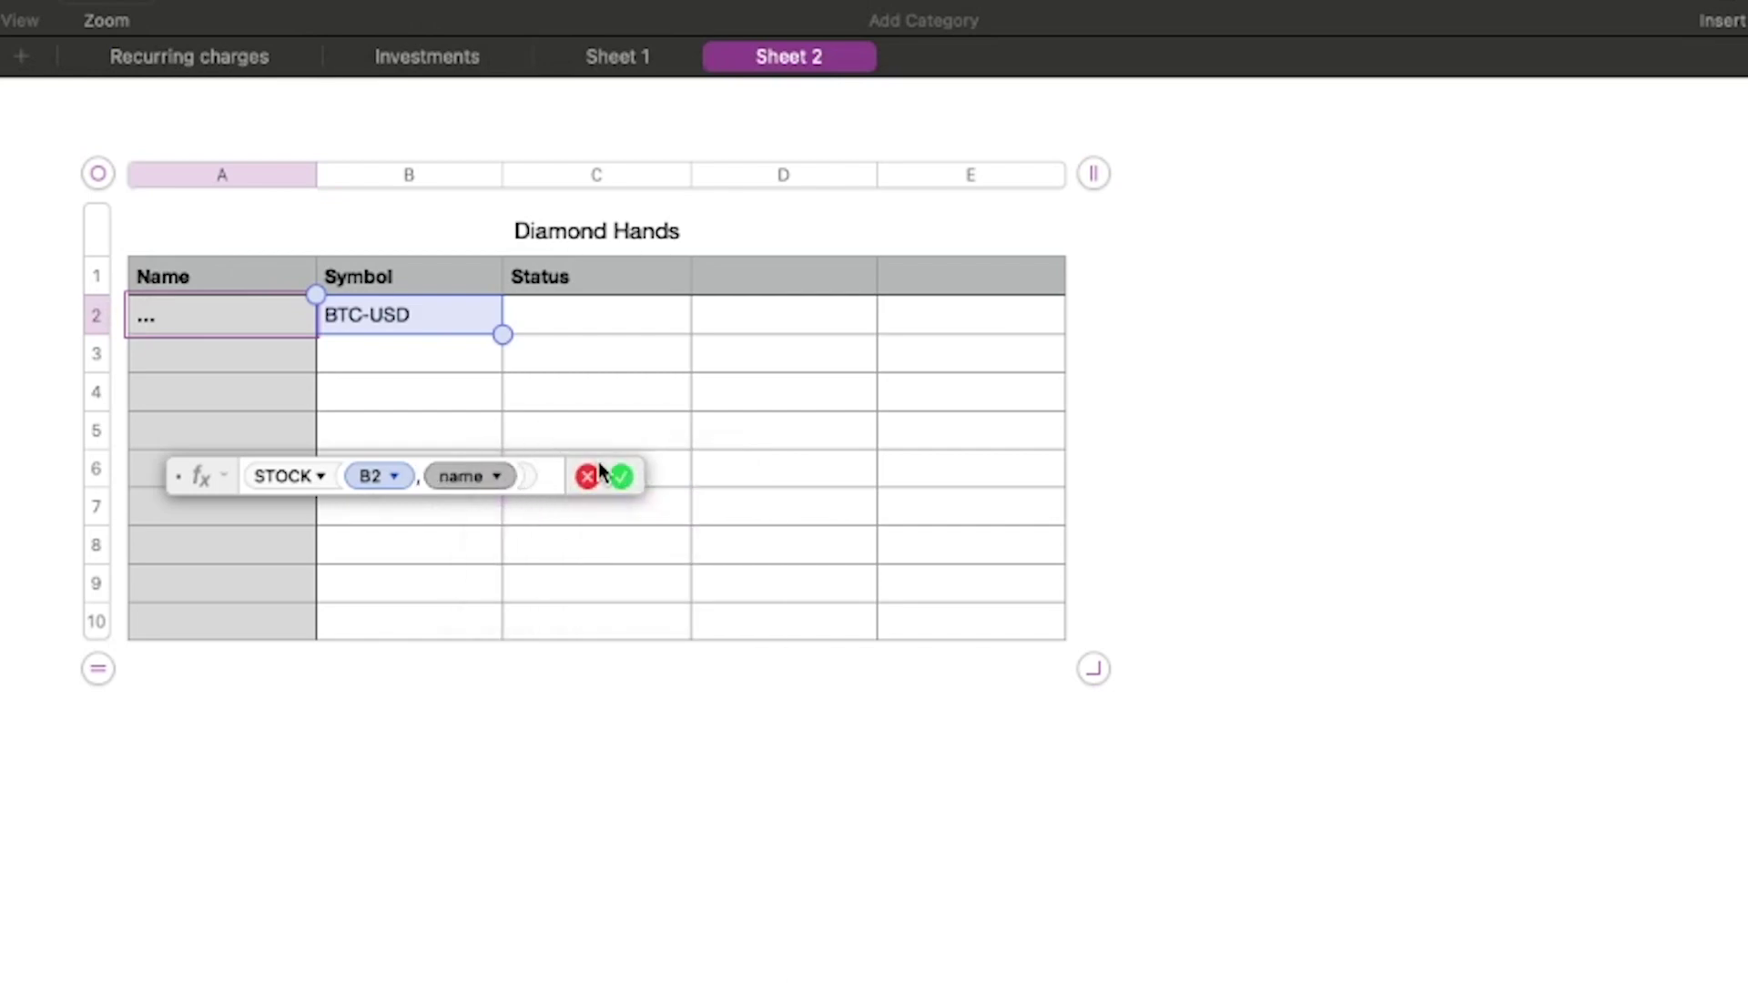
{"action": "left_click", "coordinate": [622, 477]}
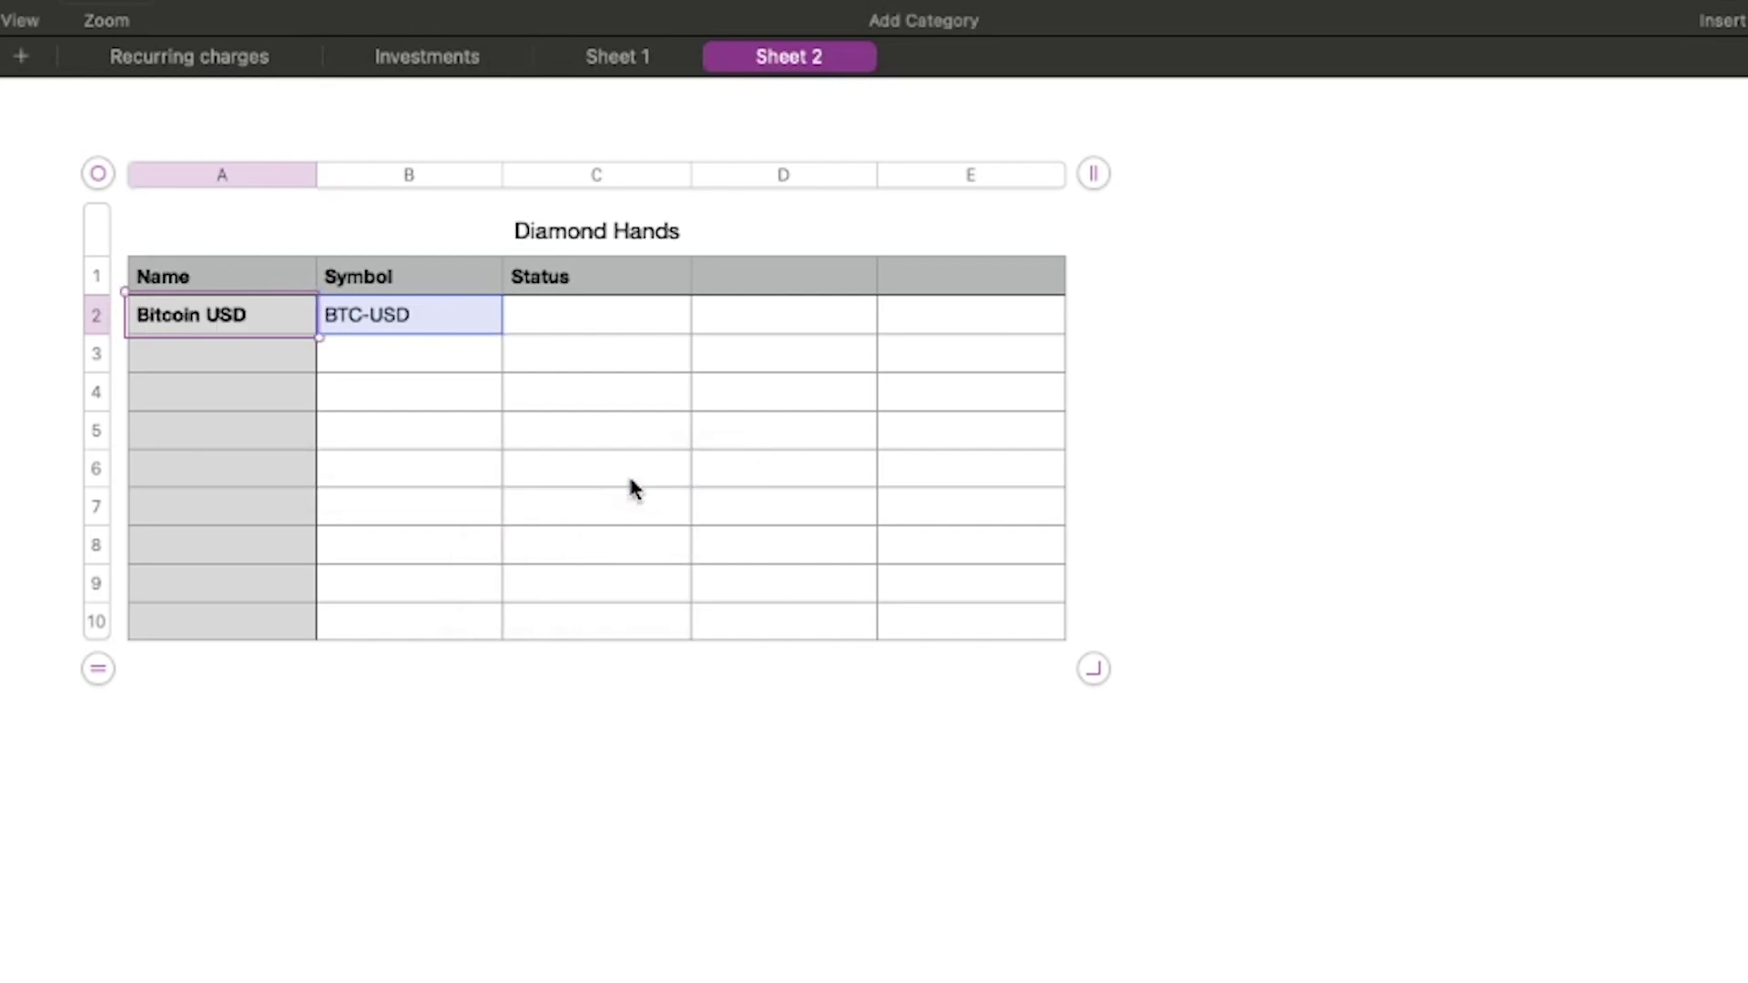
{"action": "left_click", "coordinate": [180, 365]}
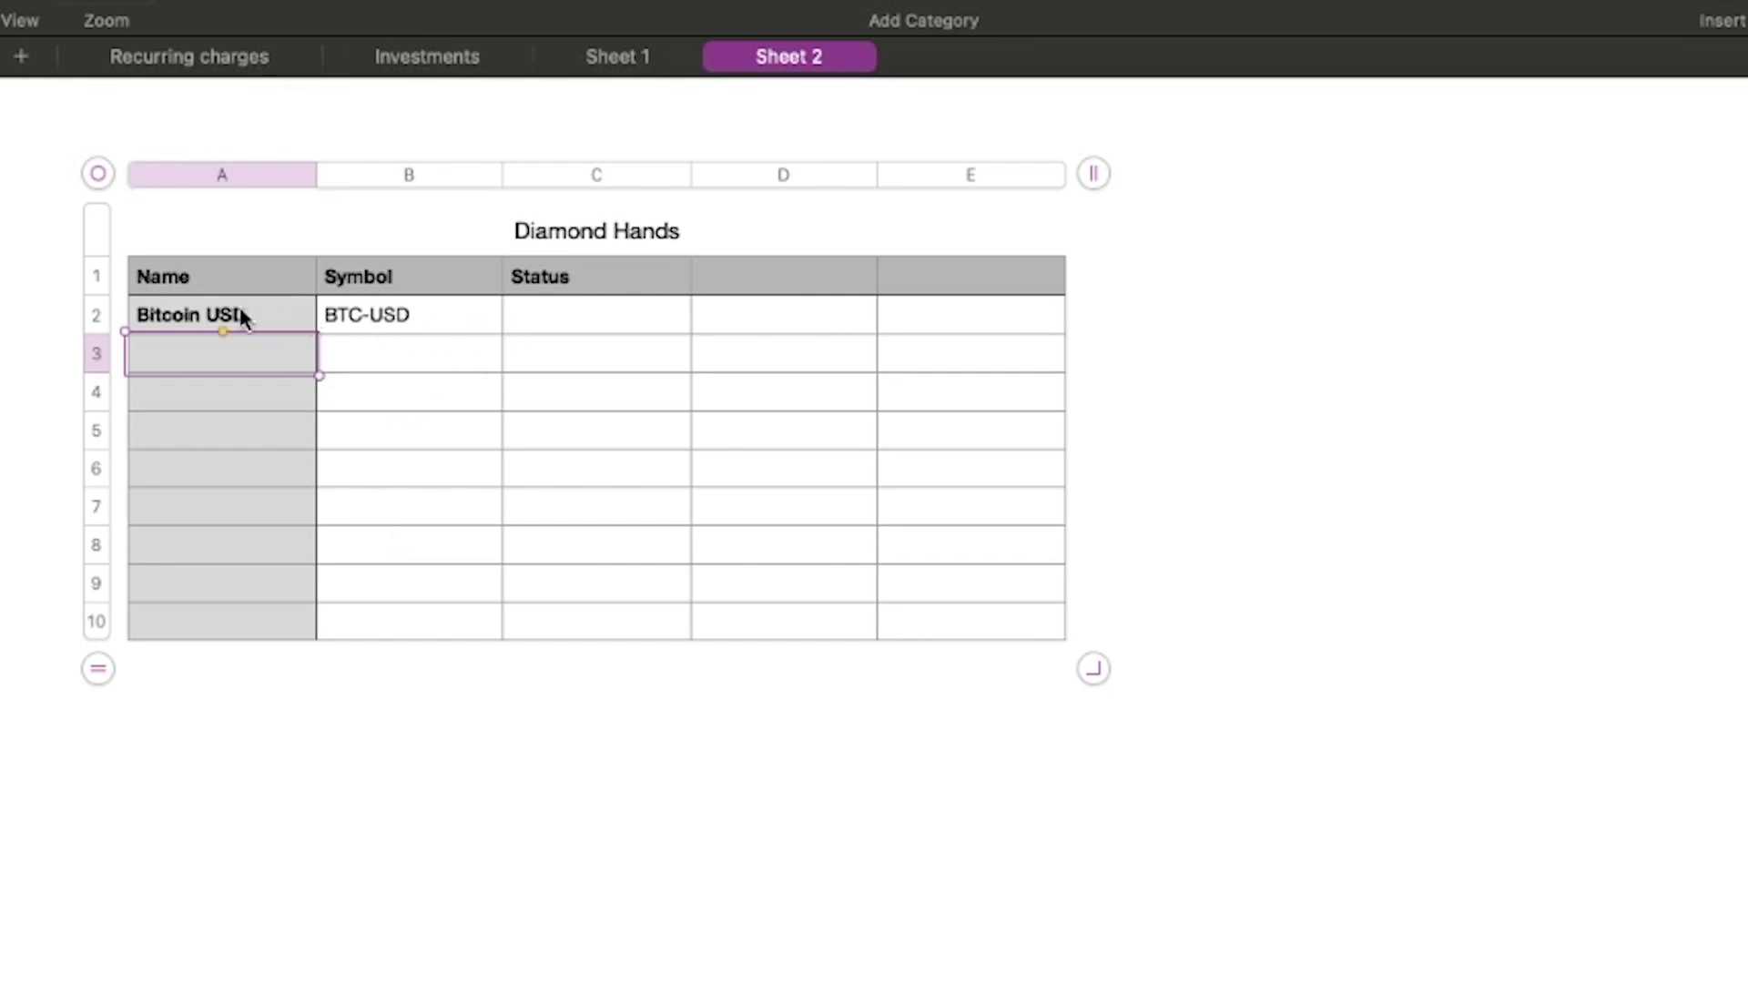
- Enter =STOCK(B2, price) in C2, showing Bitcoin's price of $54667.00
{"action": "left_click", "coordinate": [399, 324]}
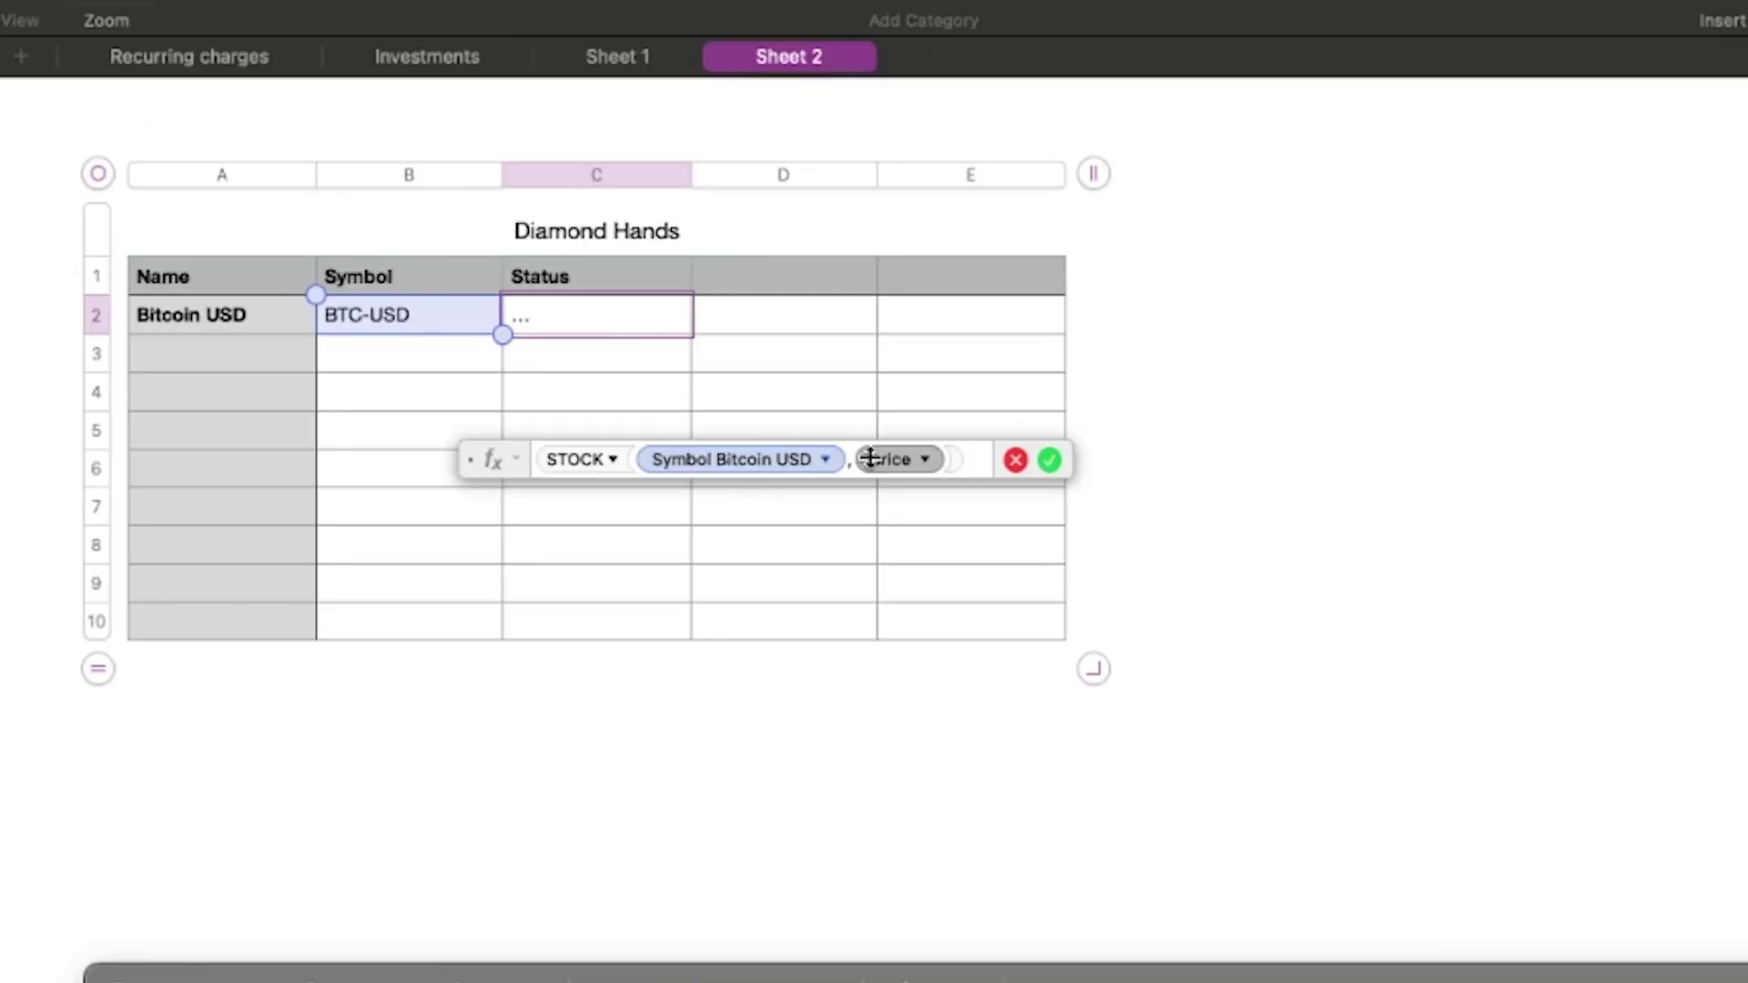
{"action": "left_click", "coordinate": [922, 459]}
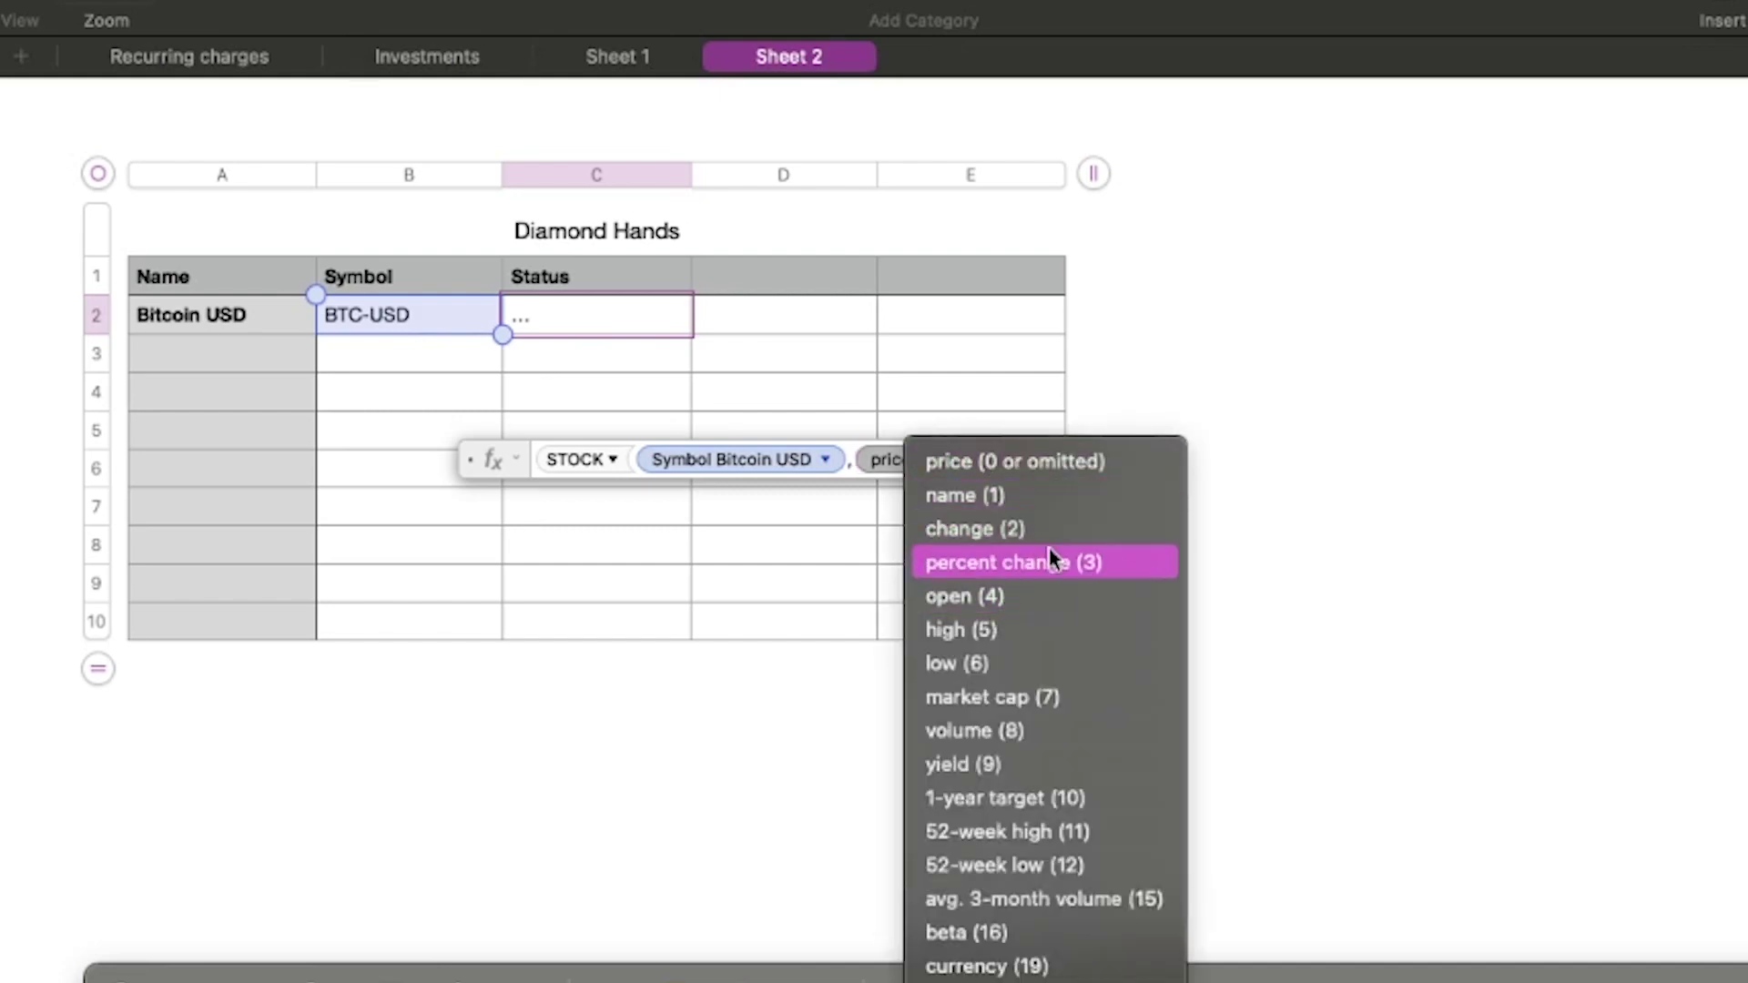
{"action": "left_click", "coordinate": [1037, 461]}
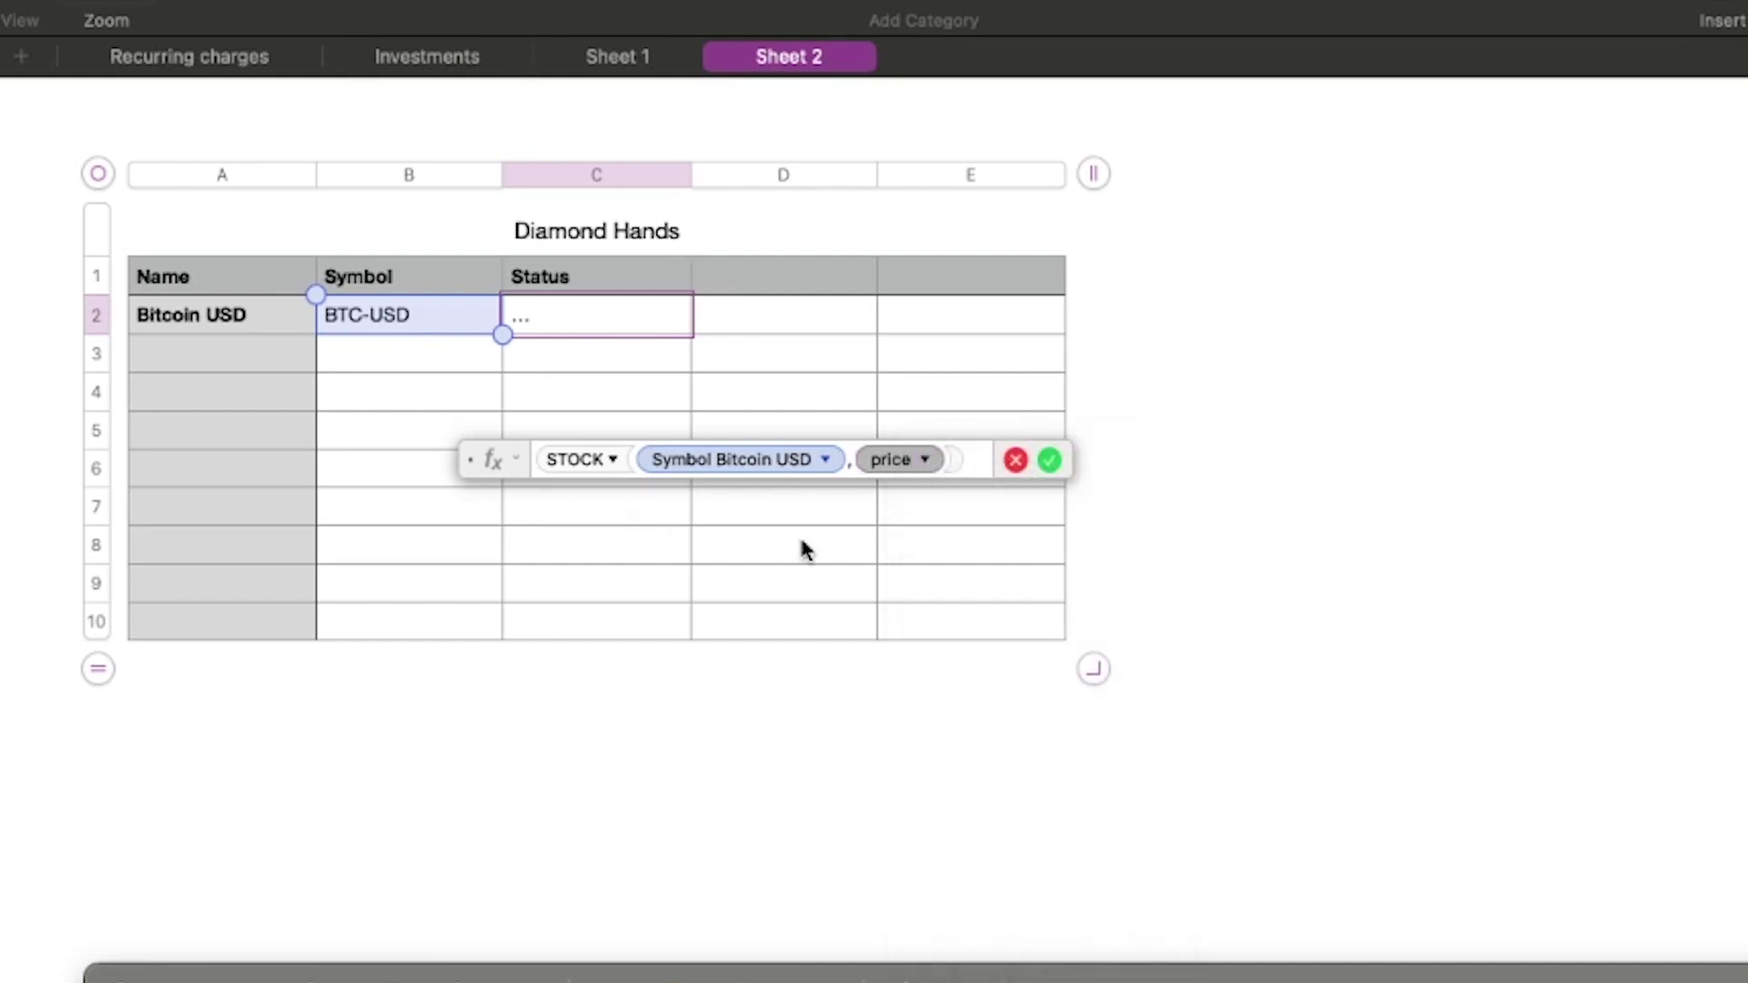
{"action": "left_click", "coordinate": [1059, 463]}
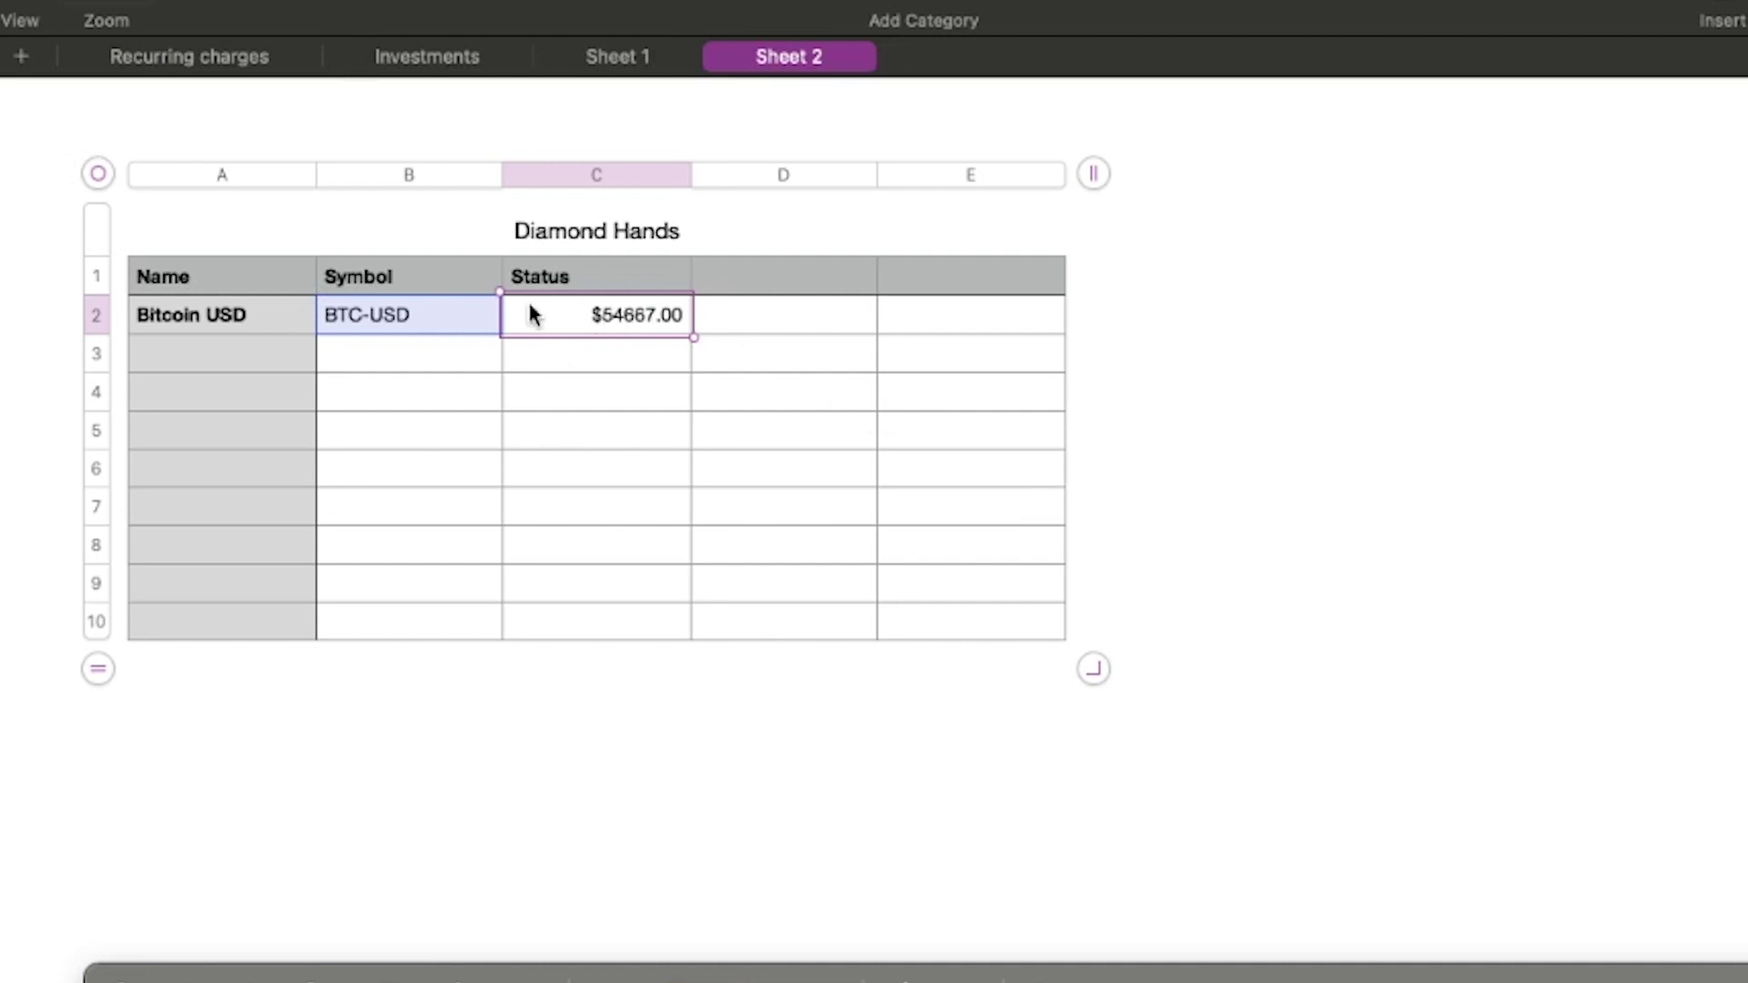
{"action": "left_click", "coordinate": [798, 317]}
{"action": "left_click", "coordinate": [818, 280]}
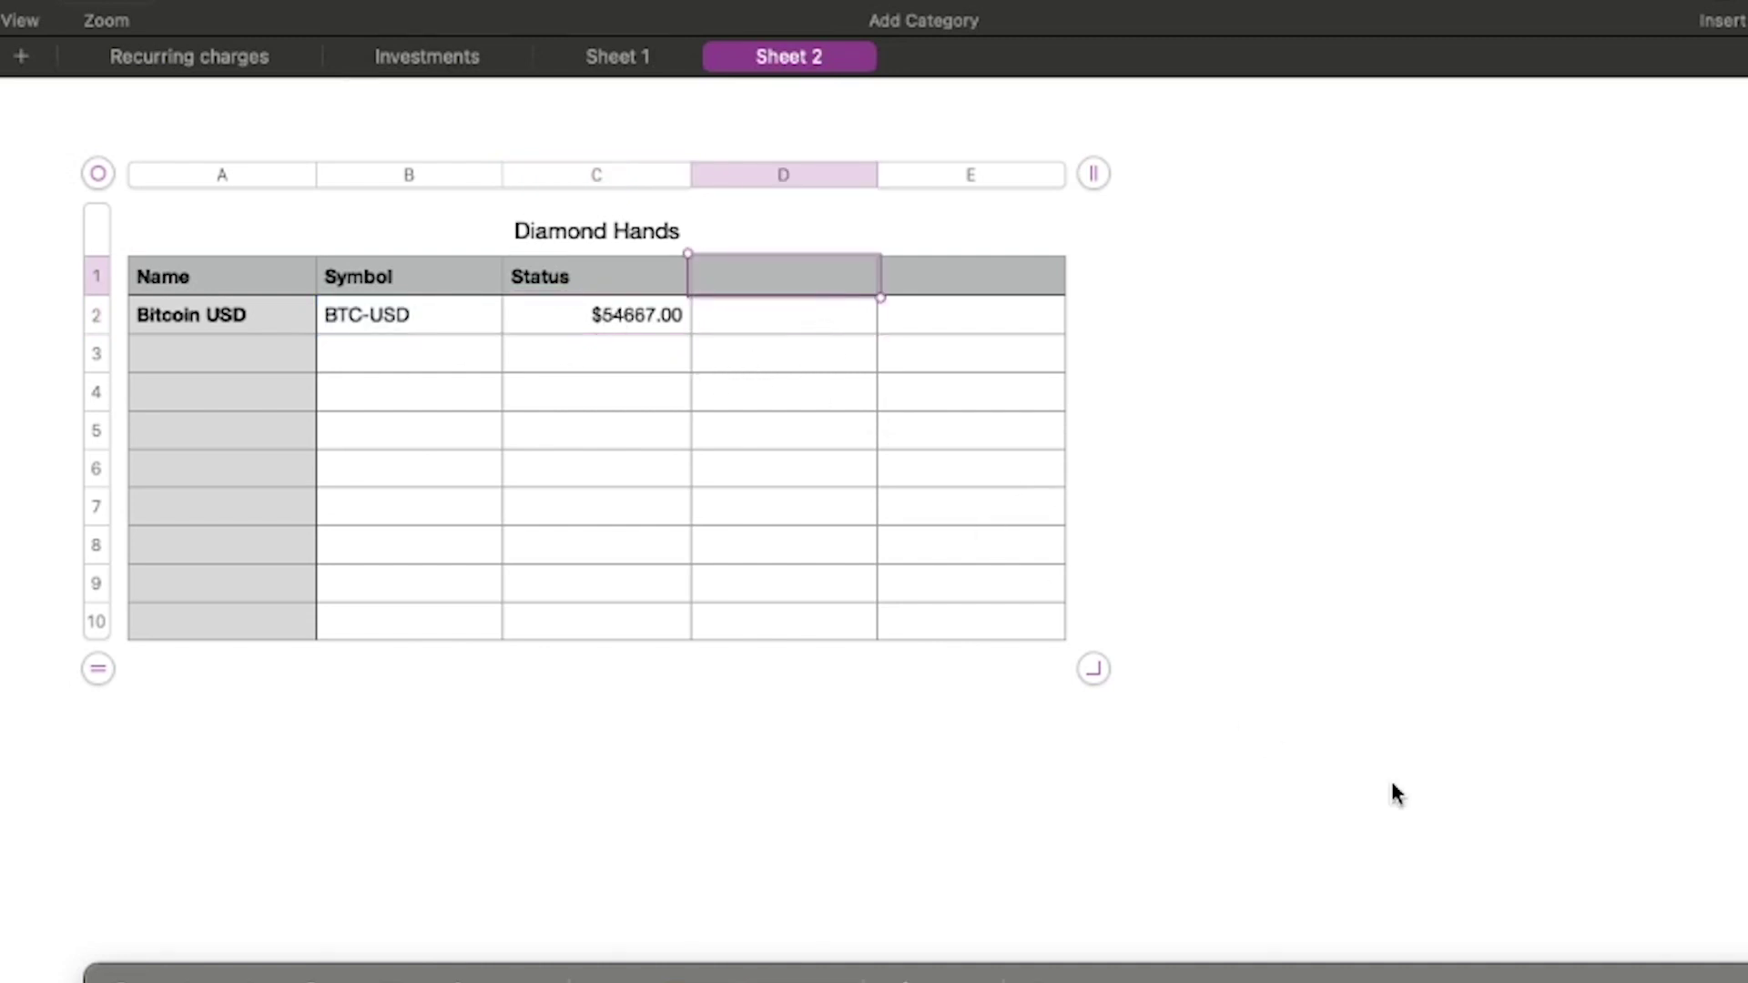
- Type the heading 'Market Cap.' into header cell D1
{"action": "type", "text": "Market Cap"}
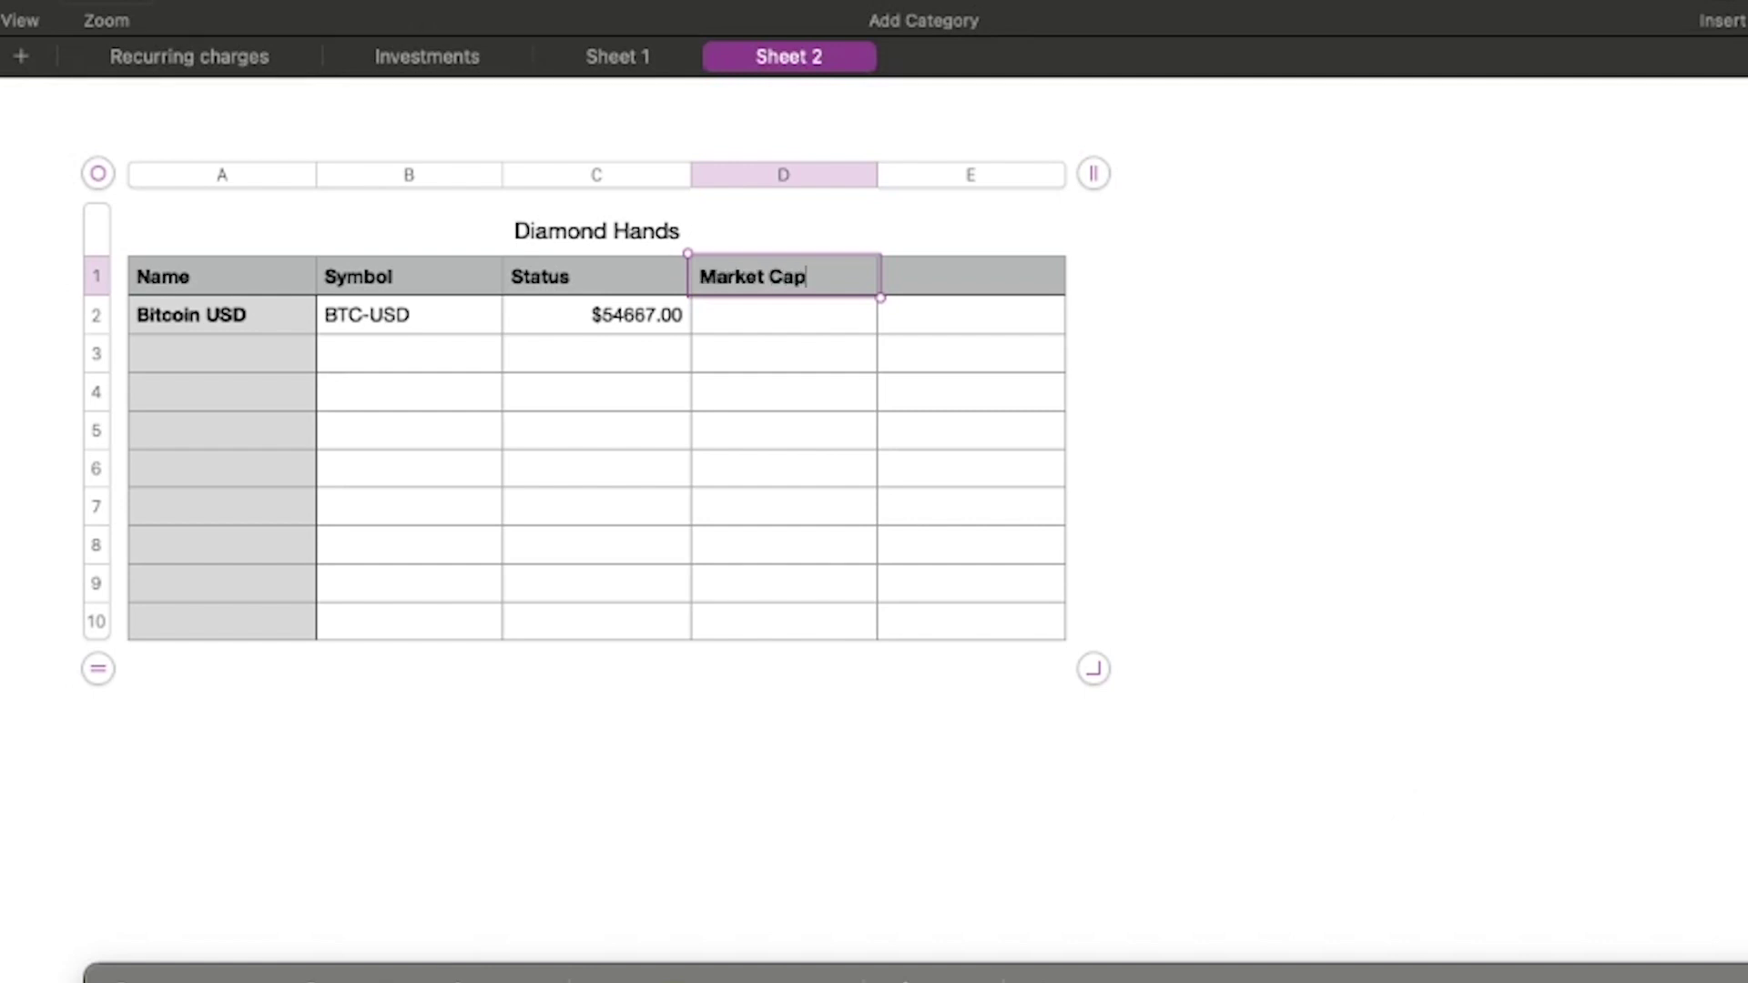
{"action": "type", "text": "."}
{"action": "left_click", "coordinate": [1211, 580]}
{"action": "left_click", "coordinate": [815, 315]}
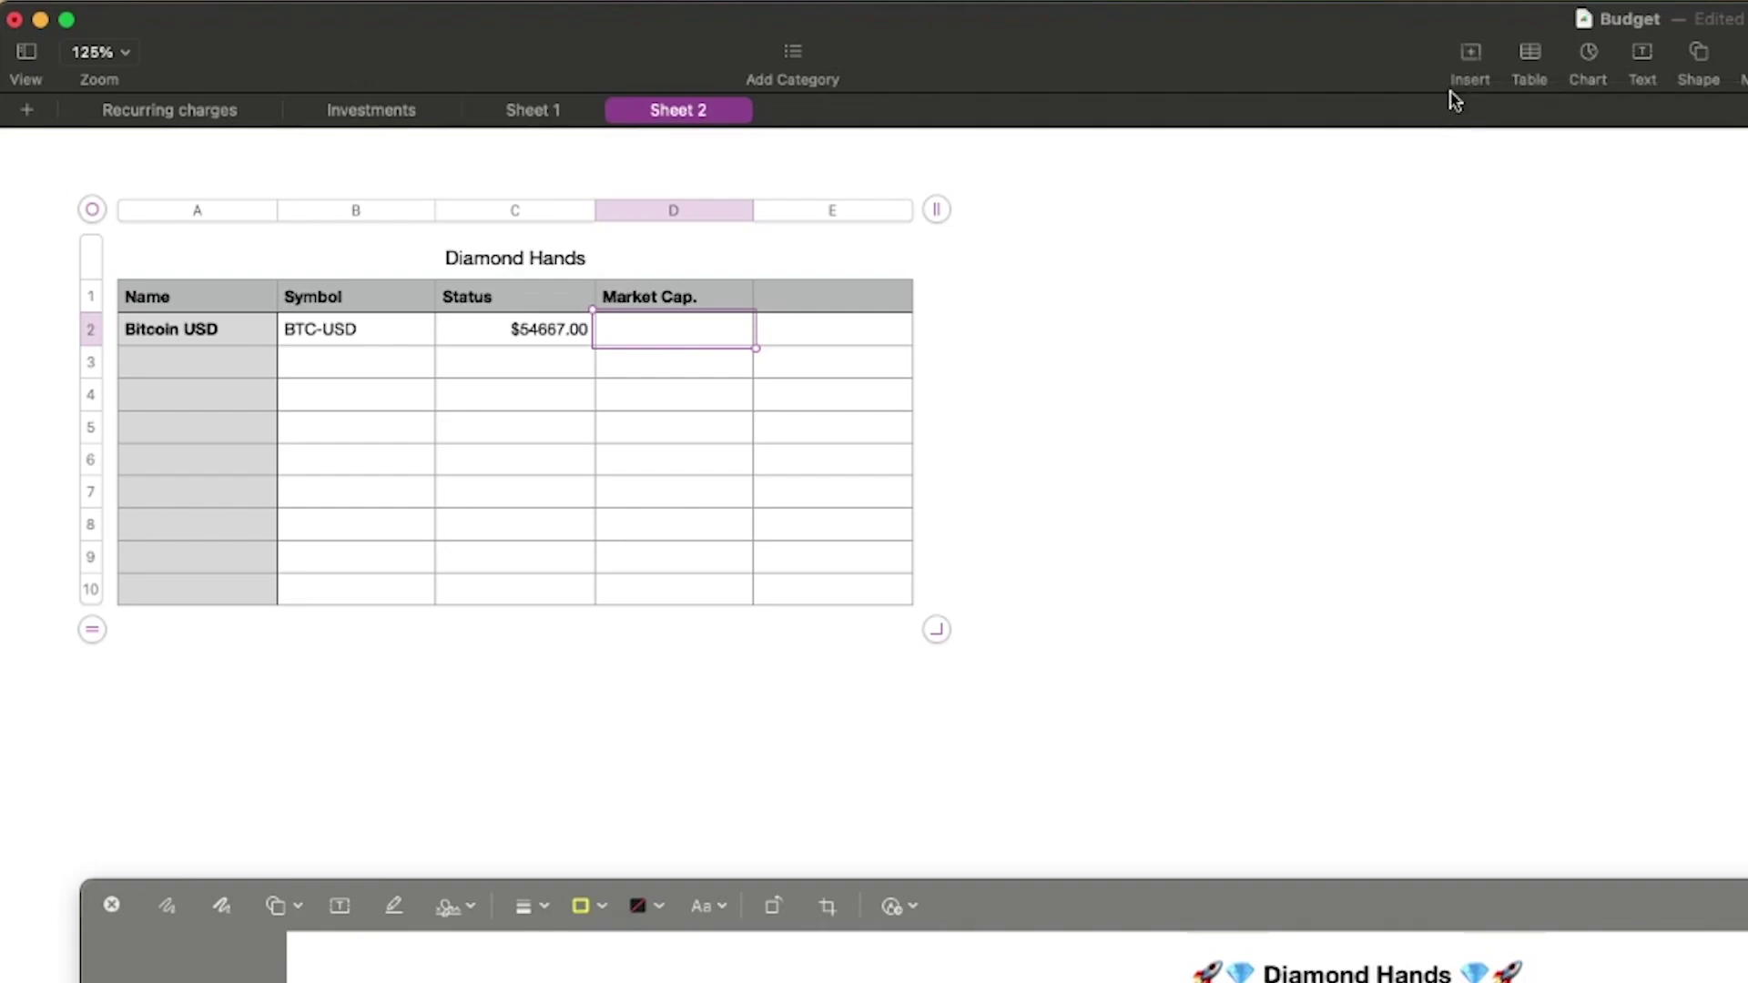
- Replace BTC with DOGE in B2 so row 2 shows Dogecoin USD at $0.06
{"action": "left_click", "coordinate": [353, 335]}
{"action": "double_click", "coordinate": [311, 331]}
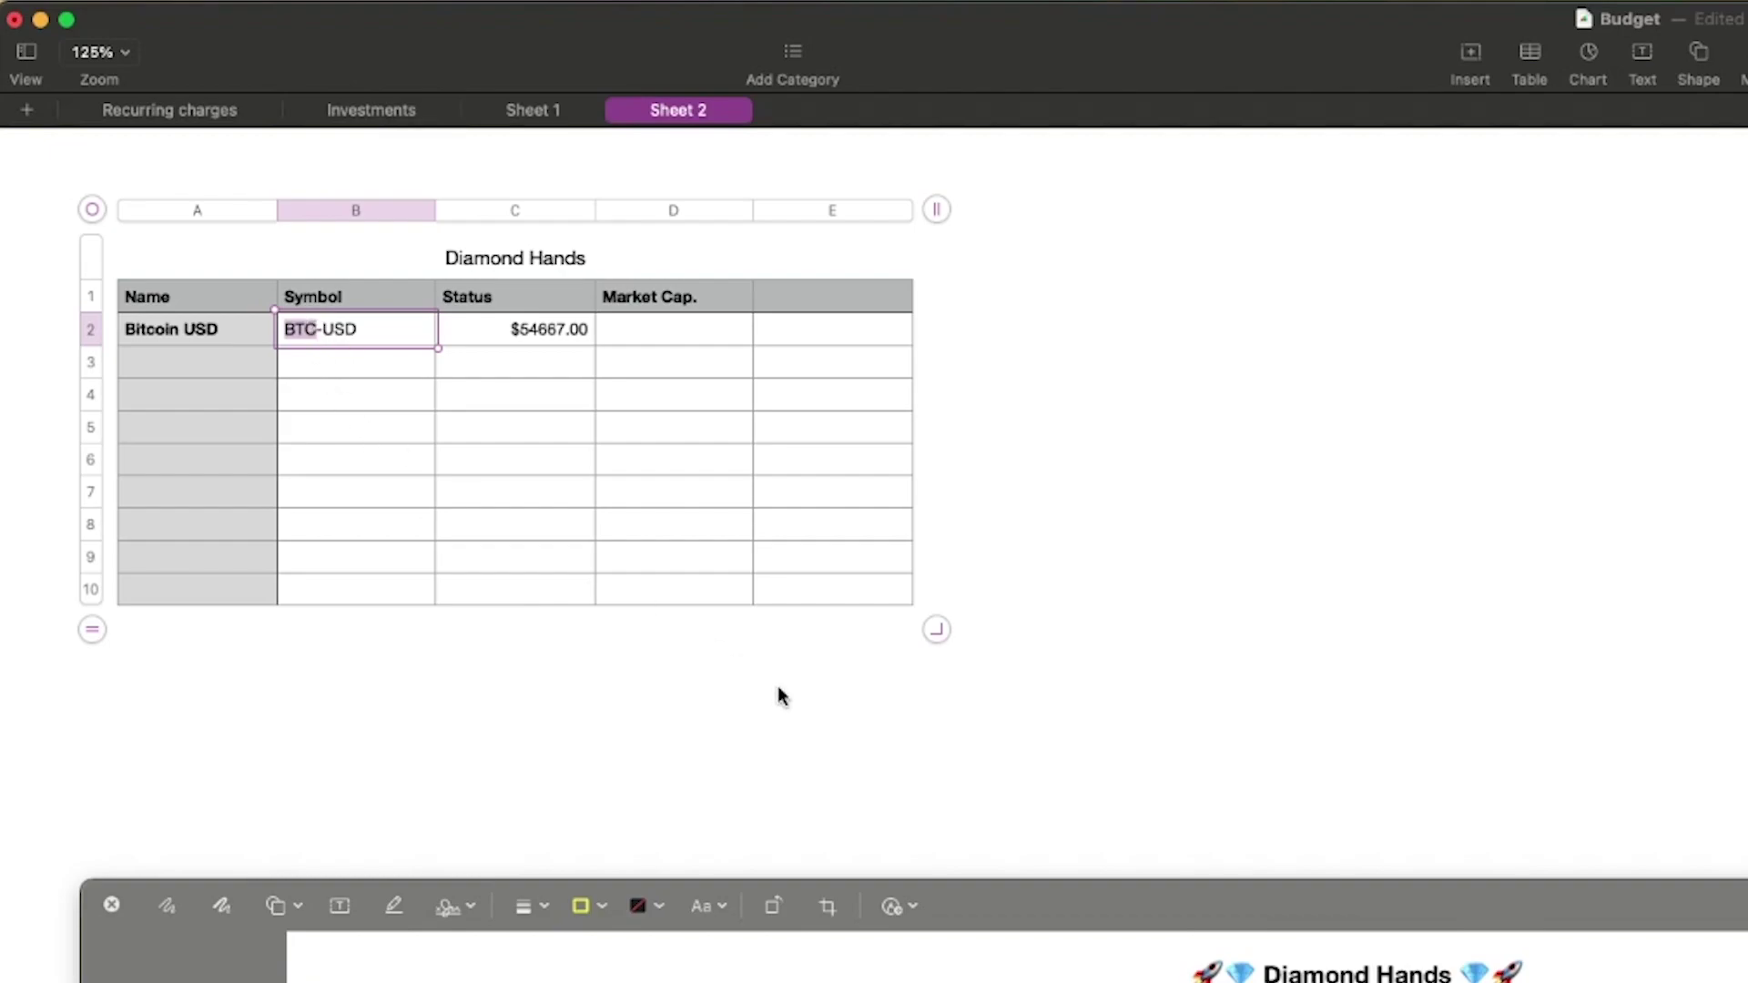
{"action": "type", "text": "DOGE"}
{"action": "key", "text": "Return"}
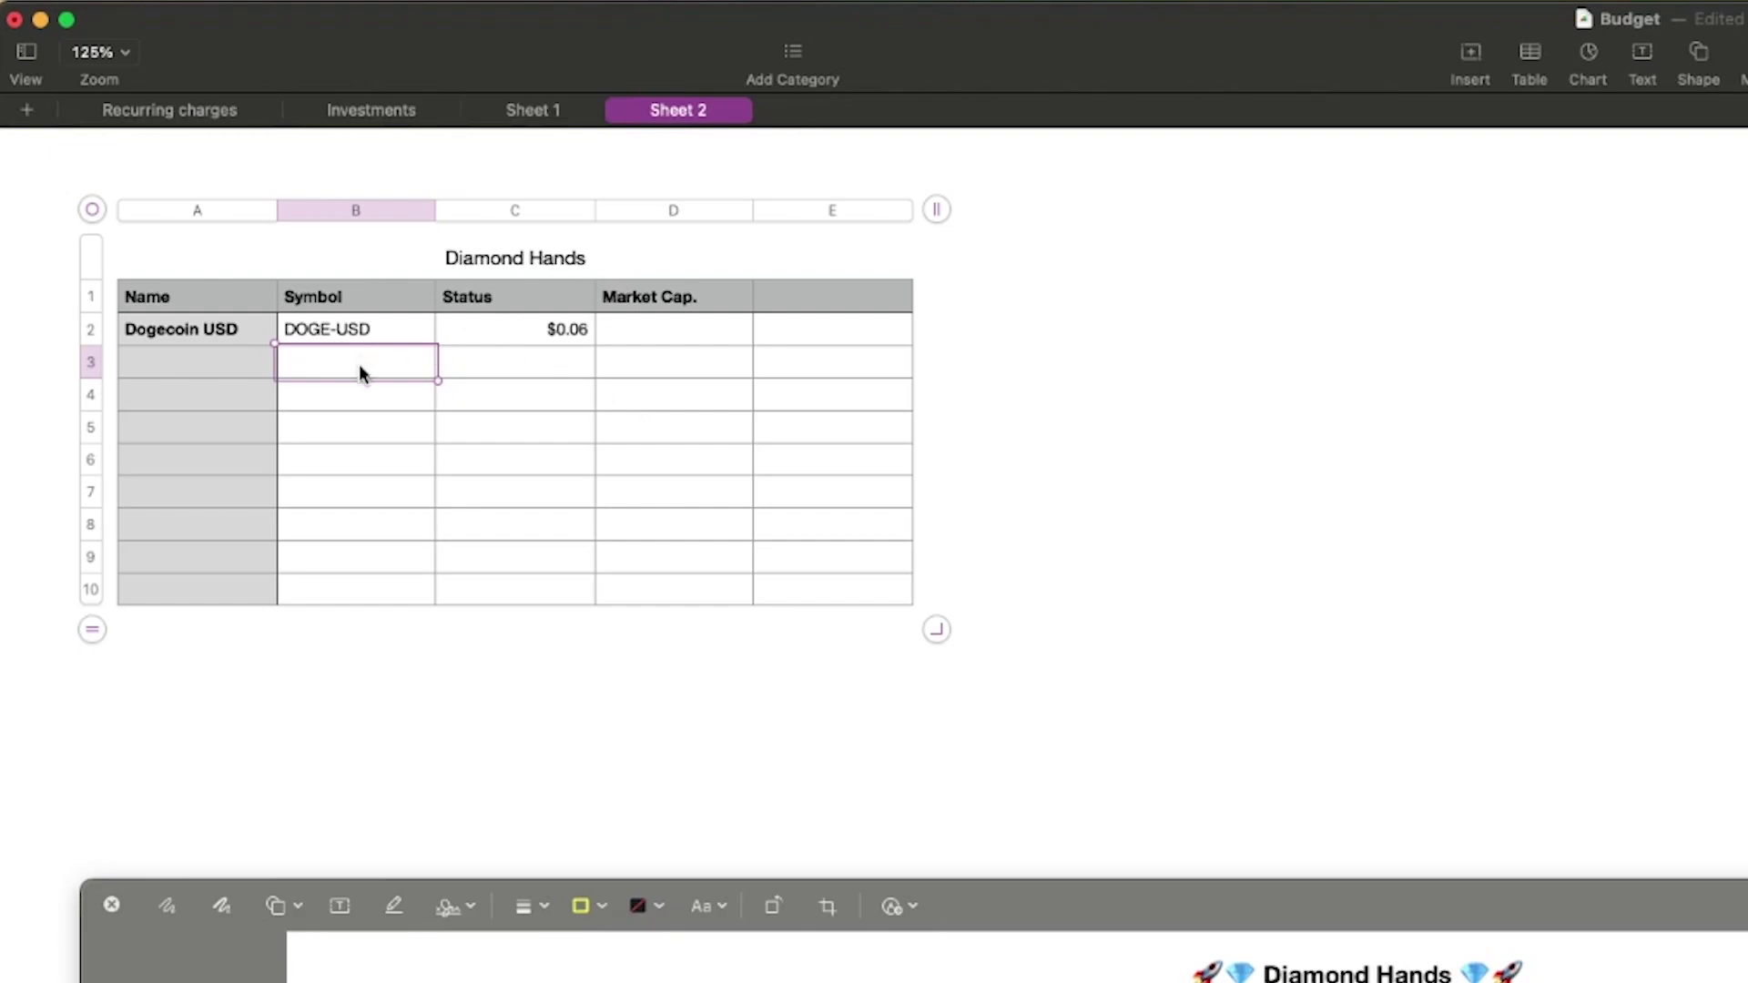
{"action": "left_click", "coordinate": [264, 428]}
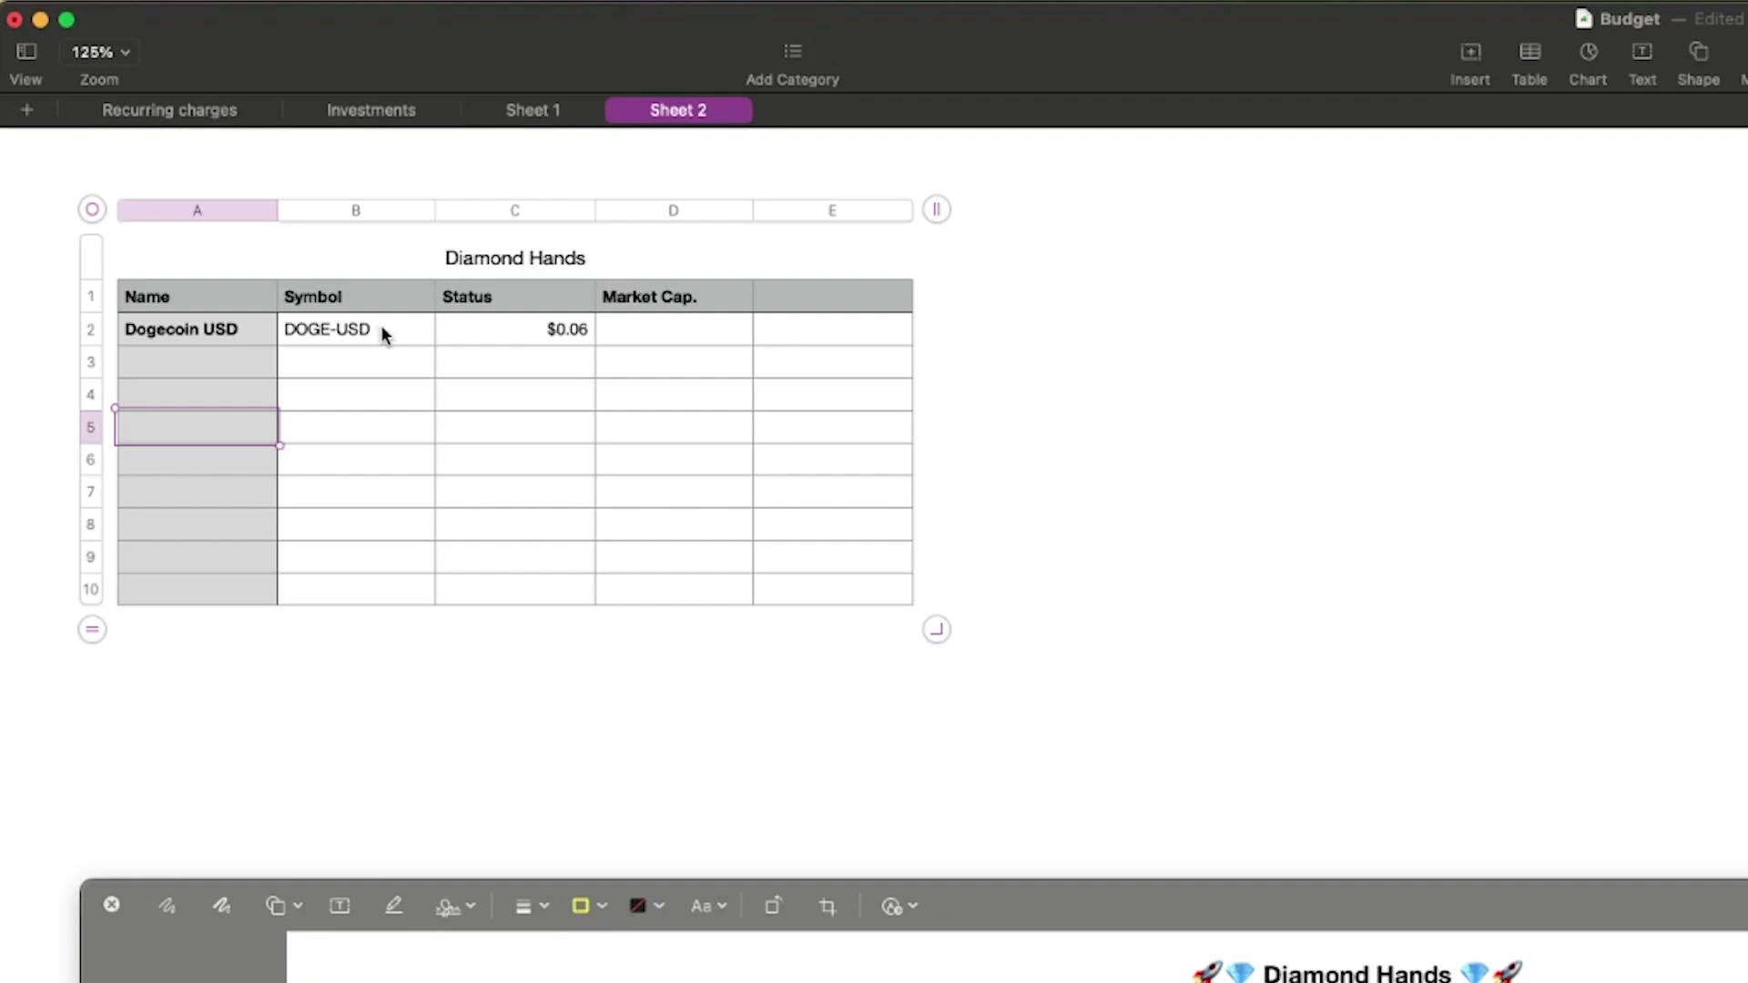
{"action": "left_click", "coordinate": [396, 369]}
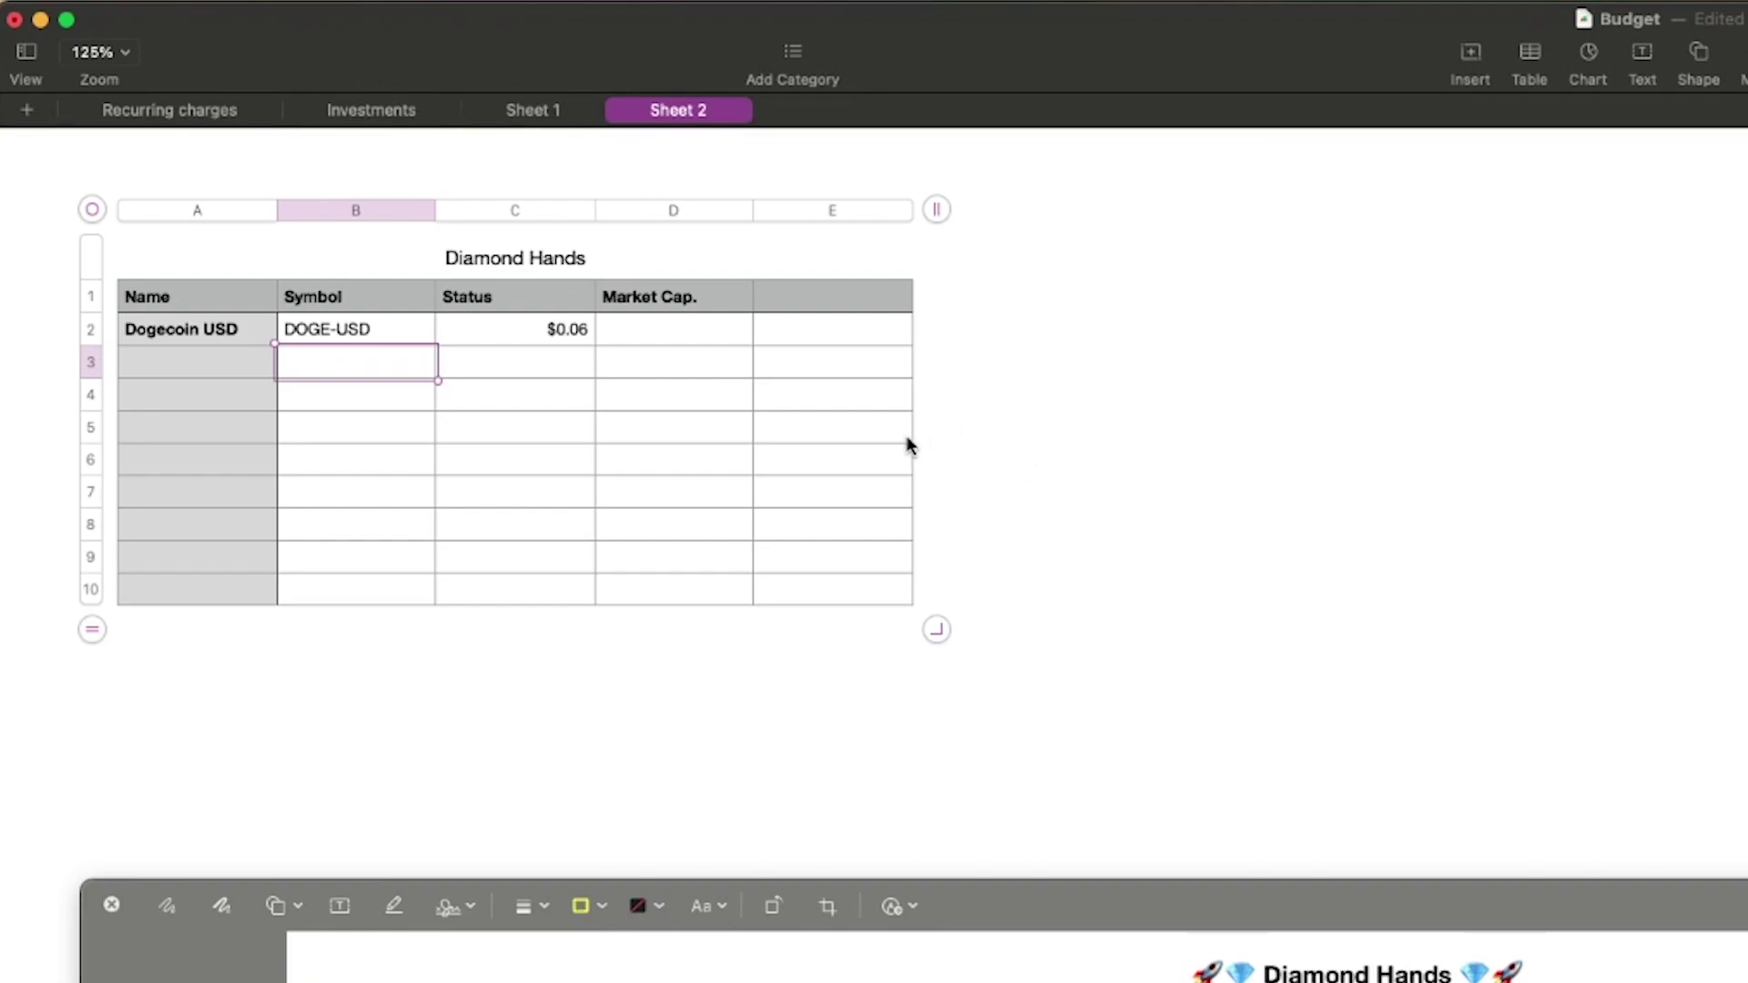
{"action": "left_click", "coordinate": [673, 342]}
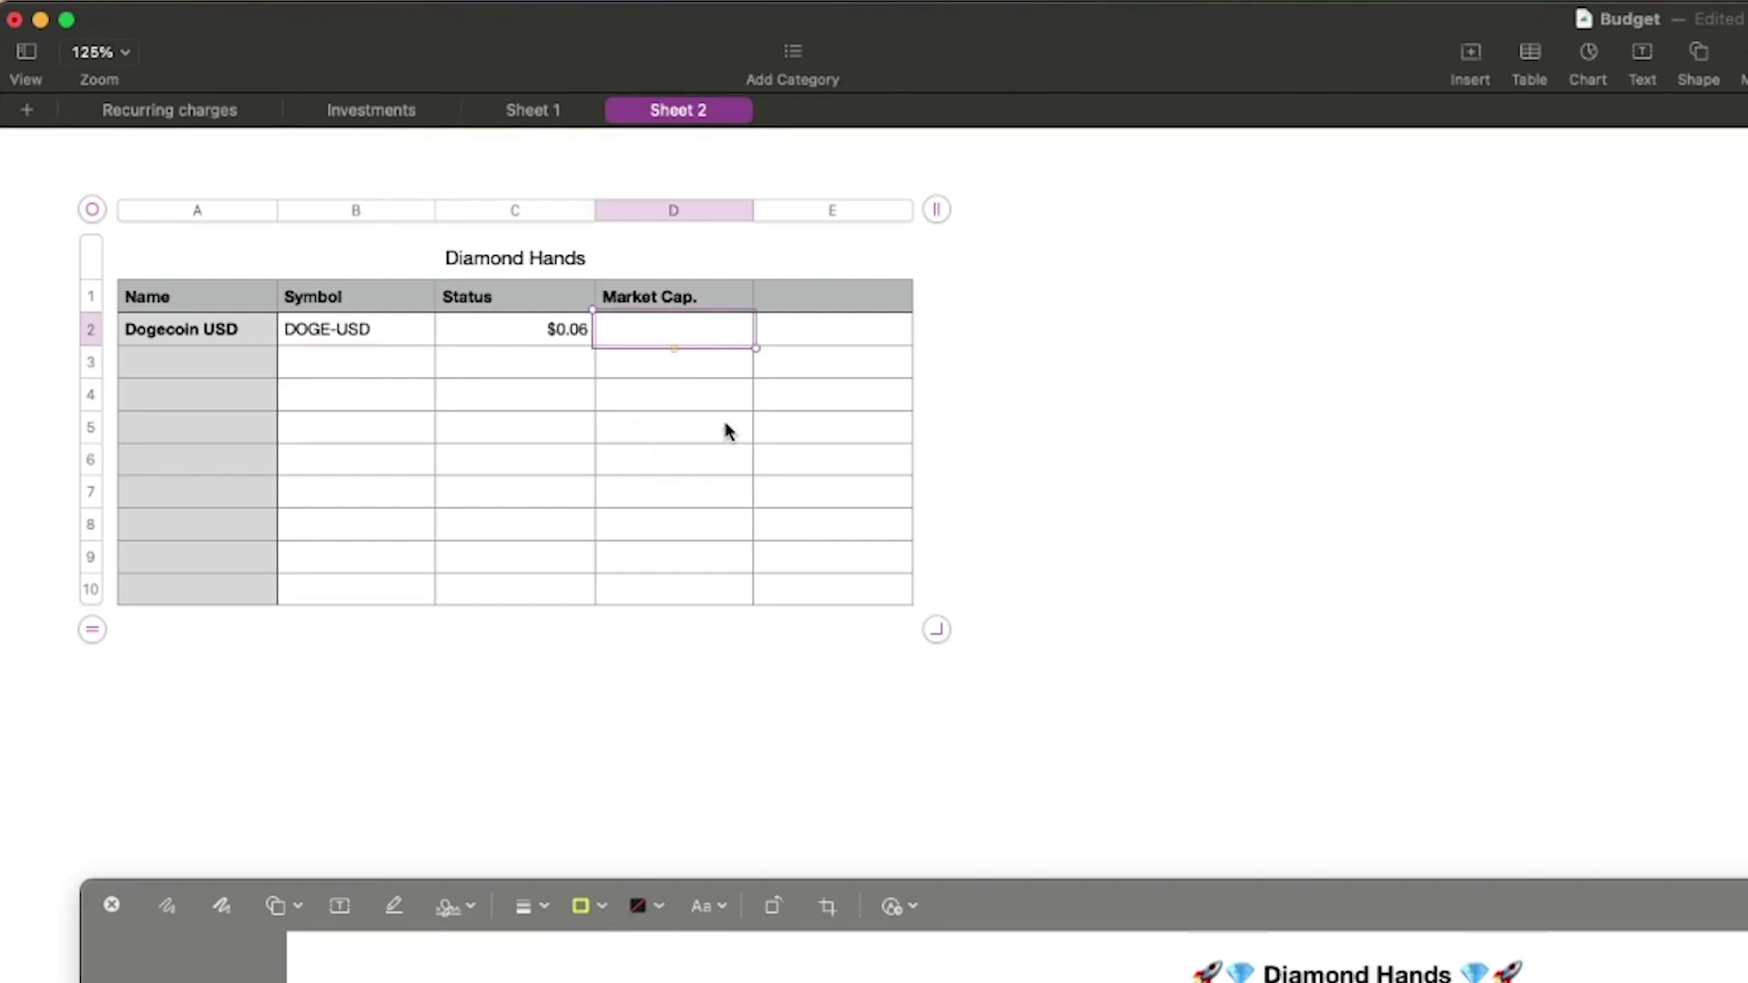
- Enter a STOCK formula in D2 returning DOGE-USD's market cap from B2
{"action": "left_click", "coordinate": [1470, 53]}
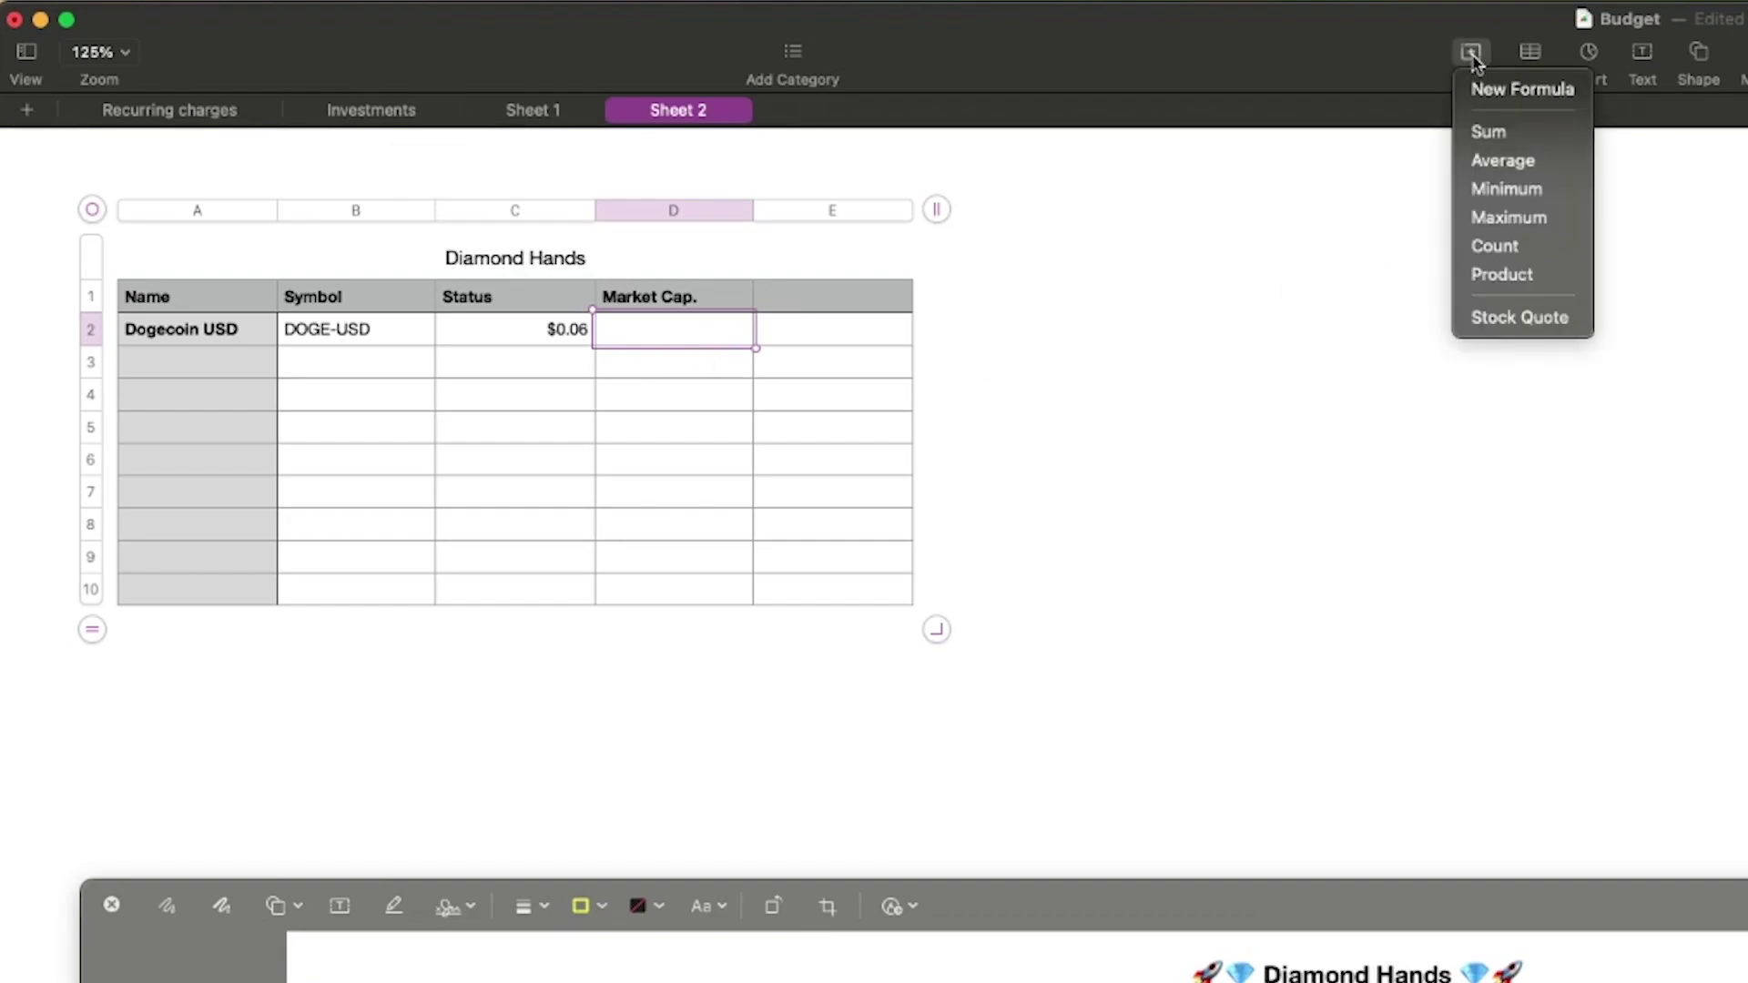
{"action": "left_click", "coordinate": [1522, 88]}
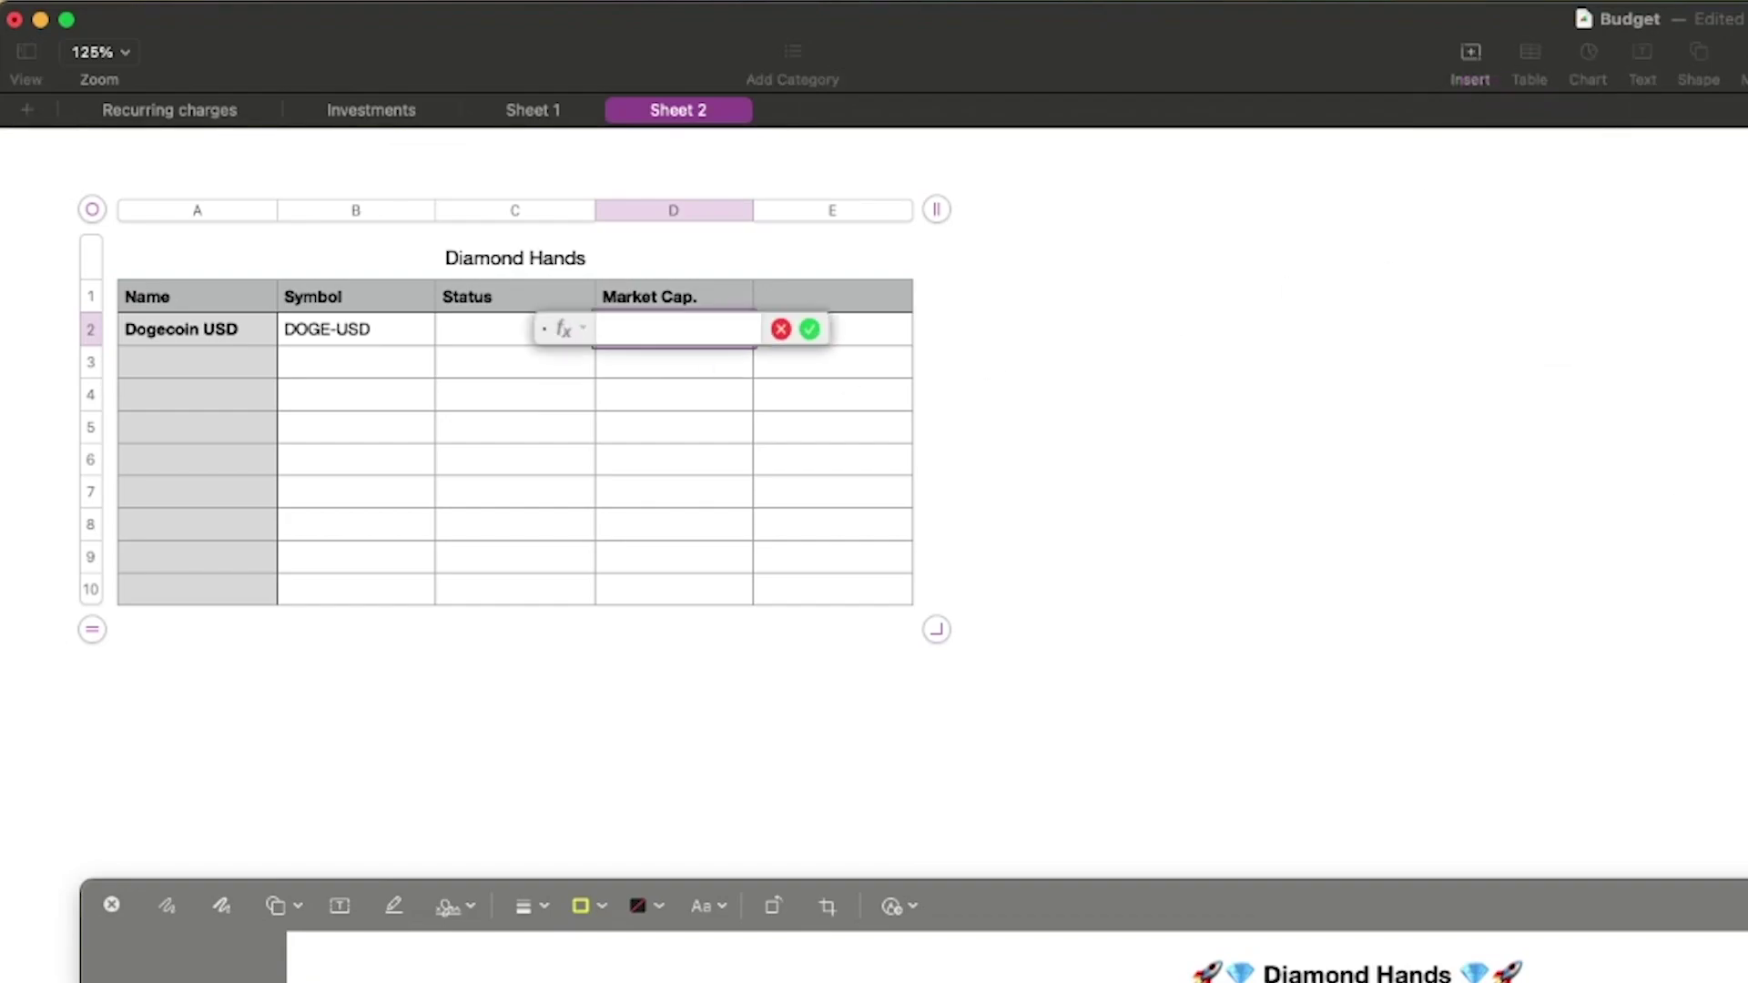
{"action": "type", "text": "STOCK"}
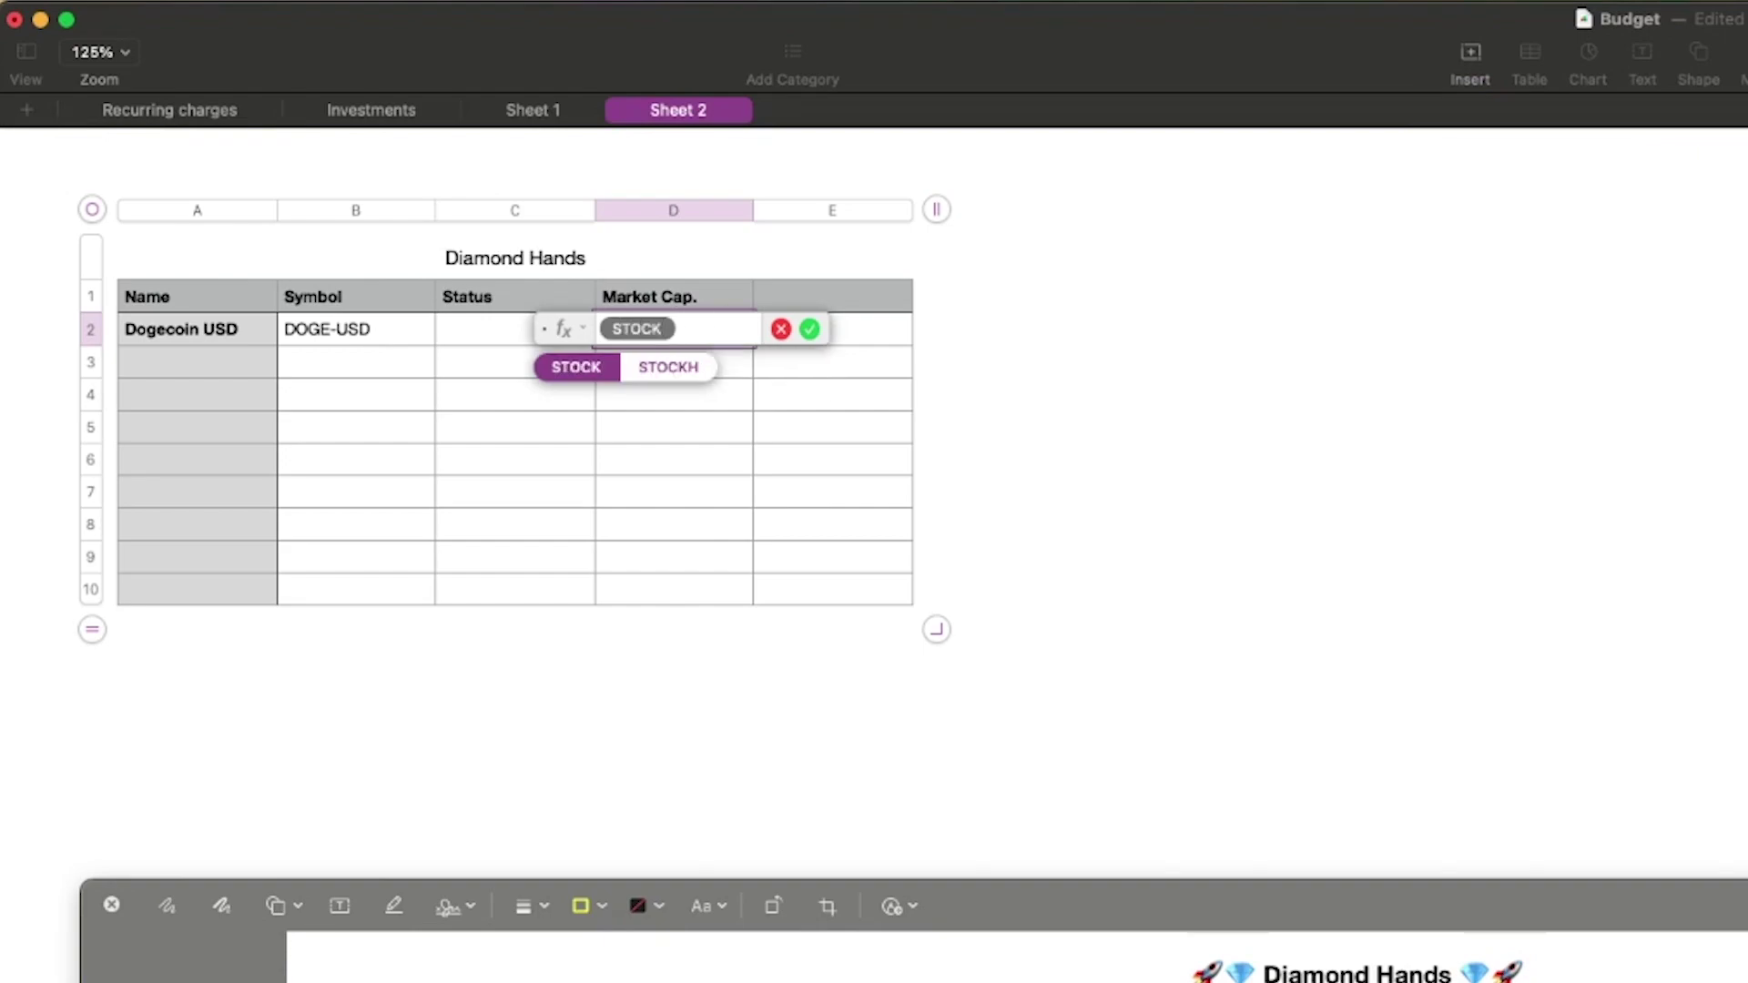
{"action": "key", "text": "Return"}
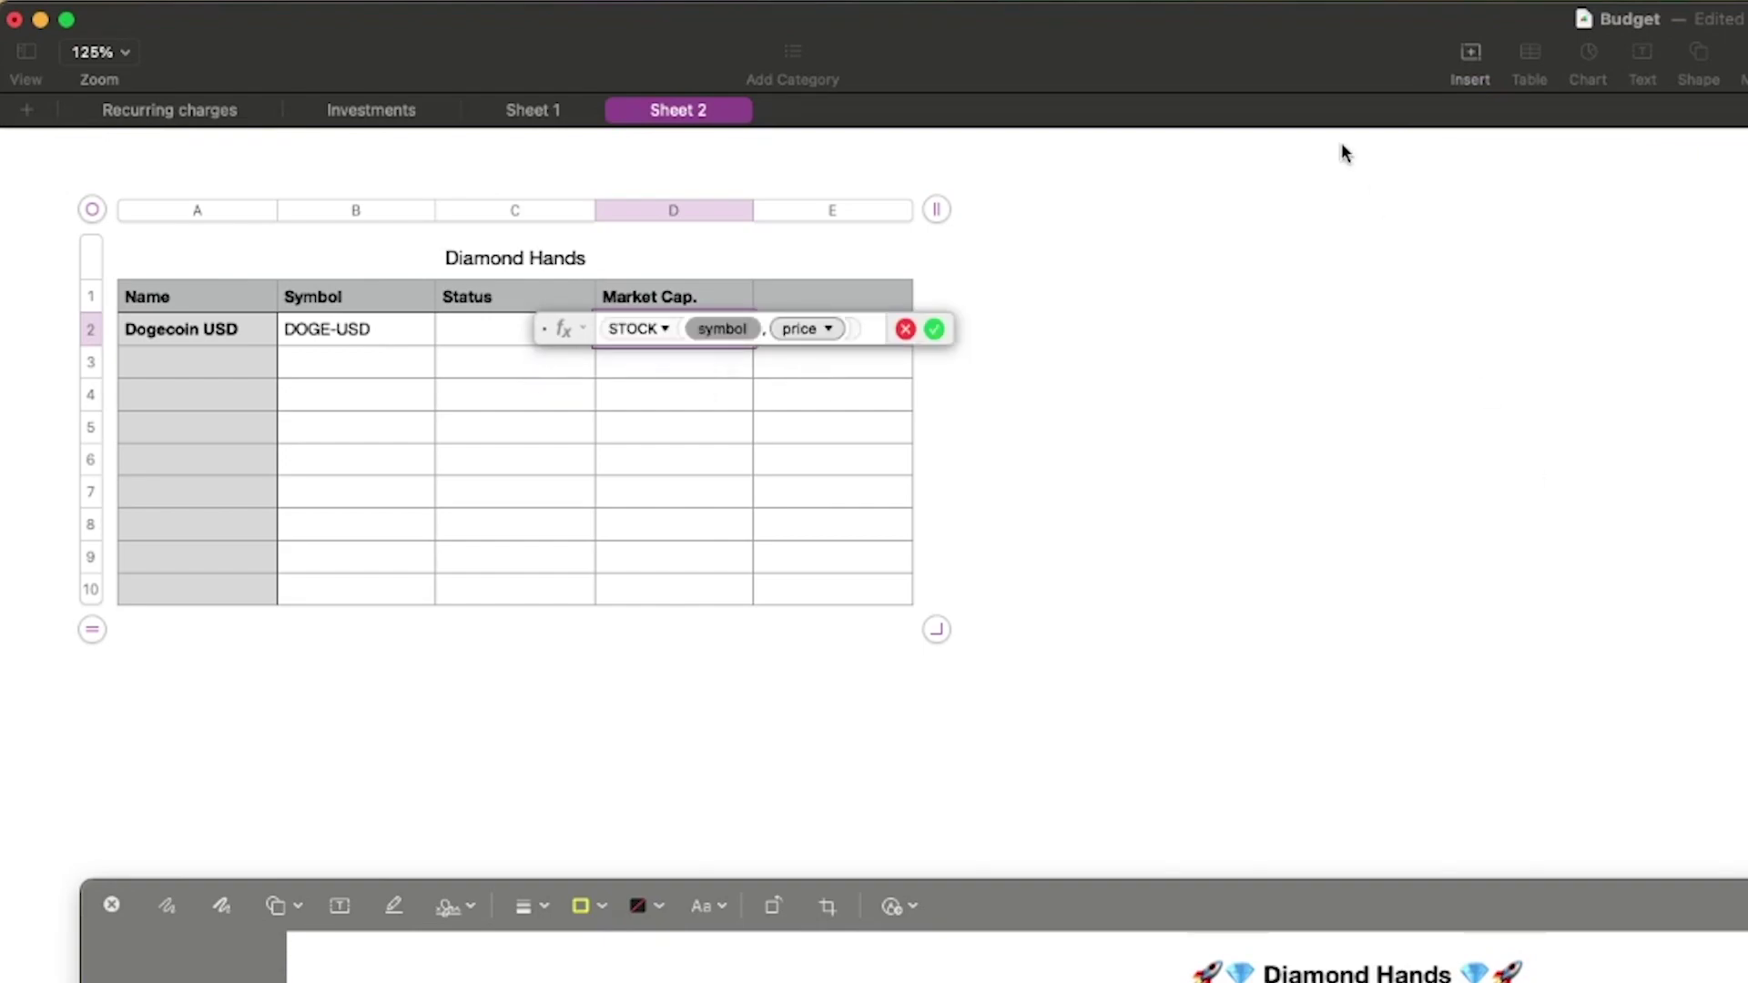
{"action": "left_click_drag", "start_coordinate": [572, 328], "coordinate": [561, 466]}
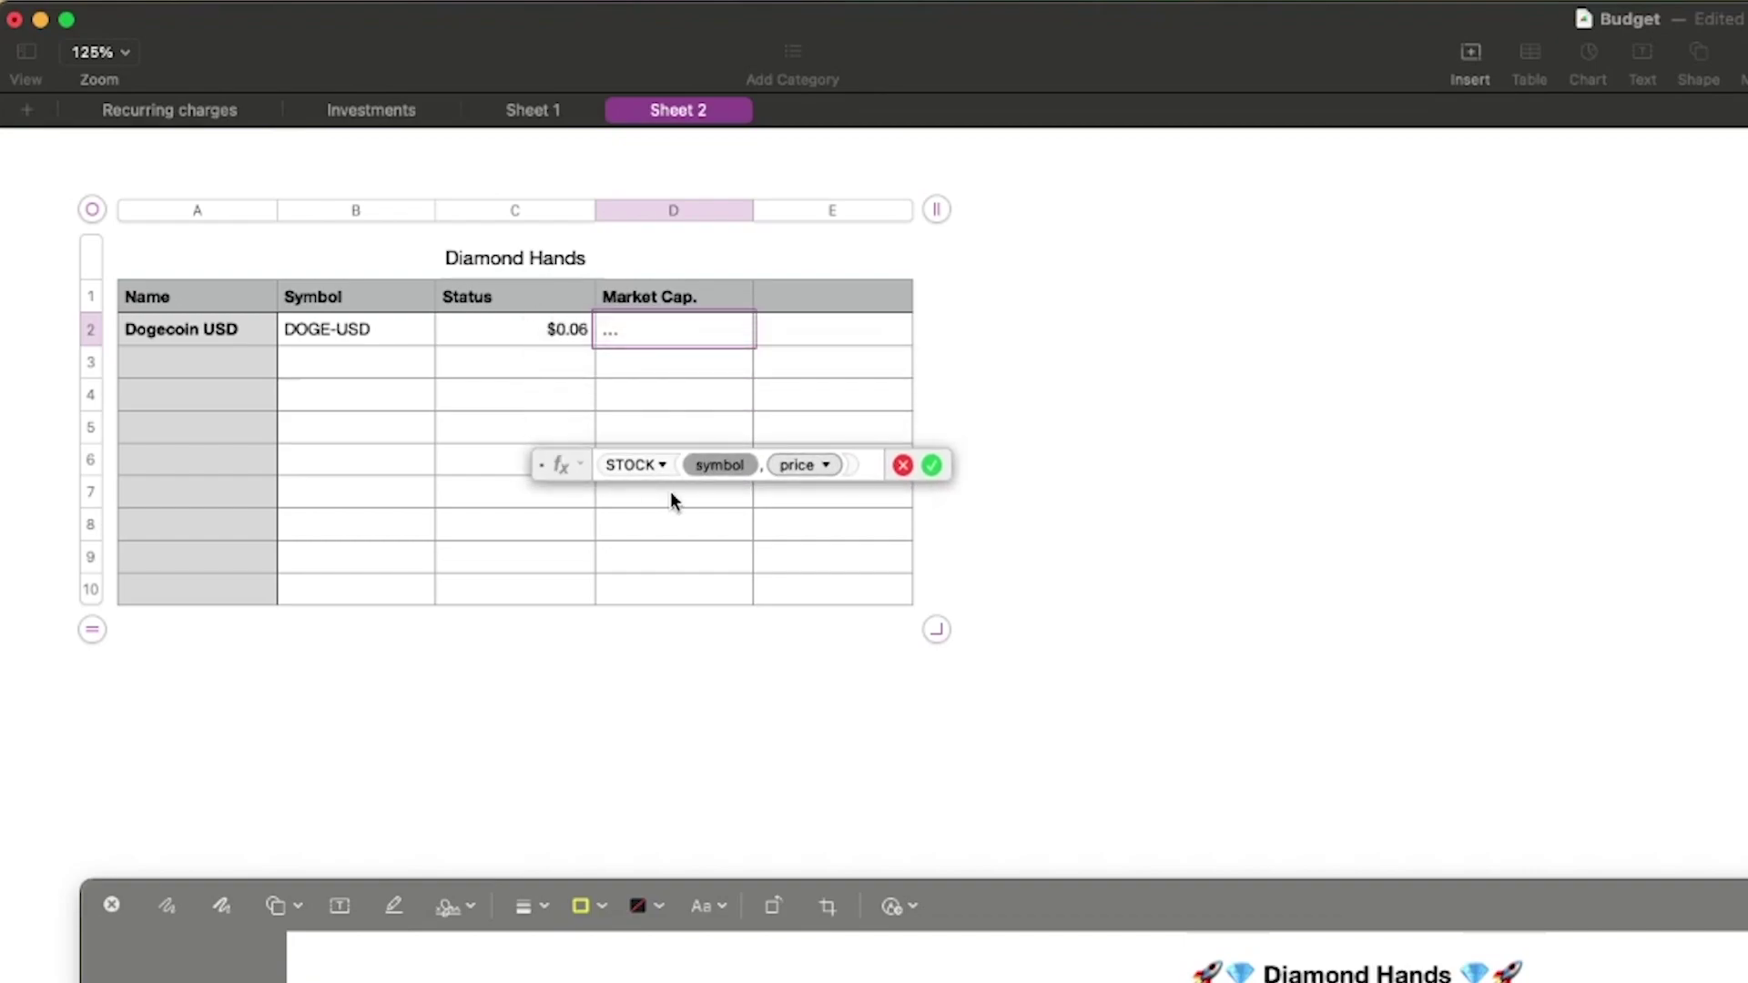
{"action": "left_click", "coordinate": [714, 466]}
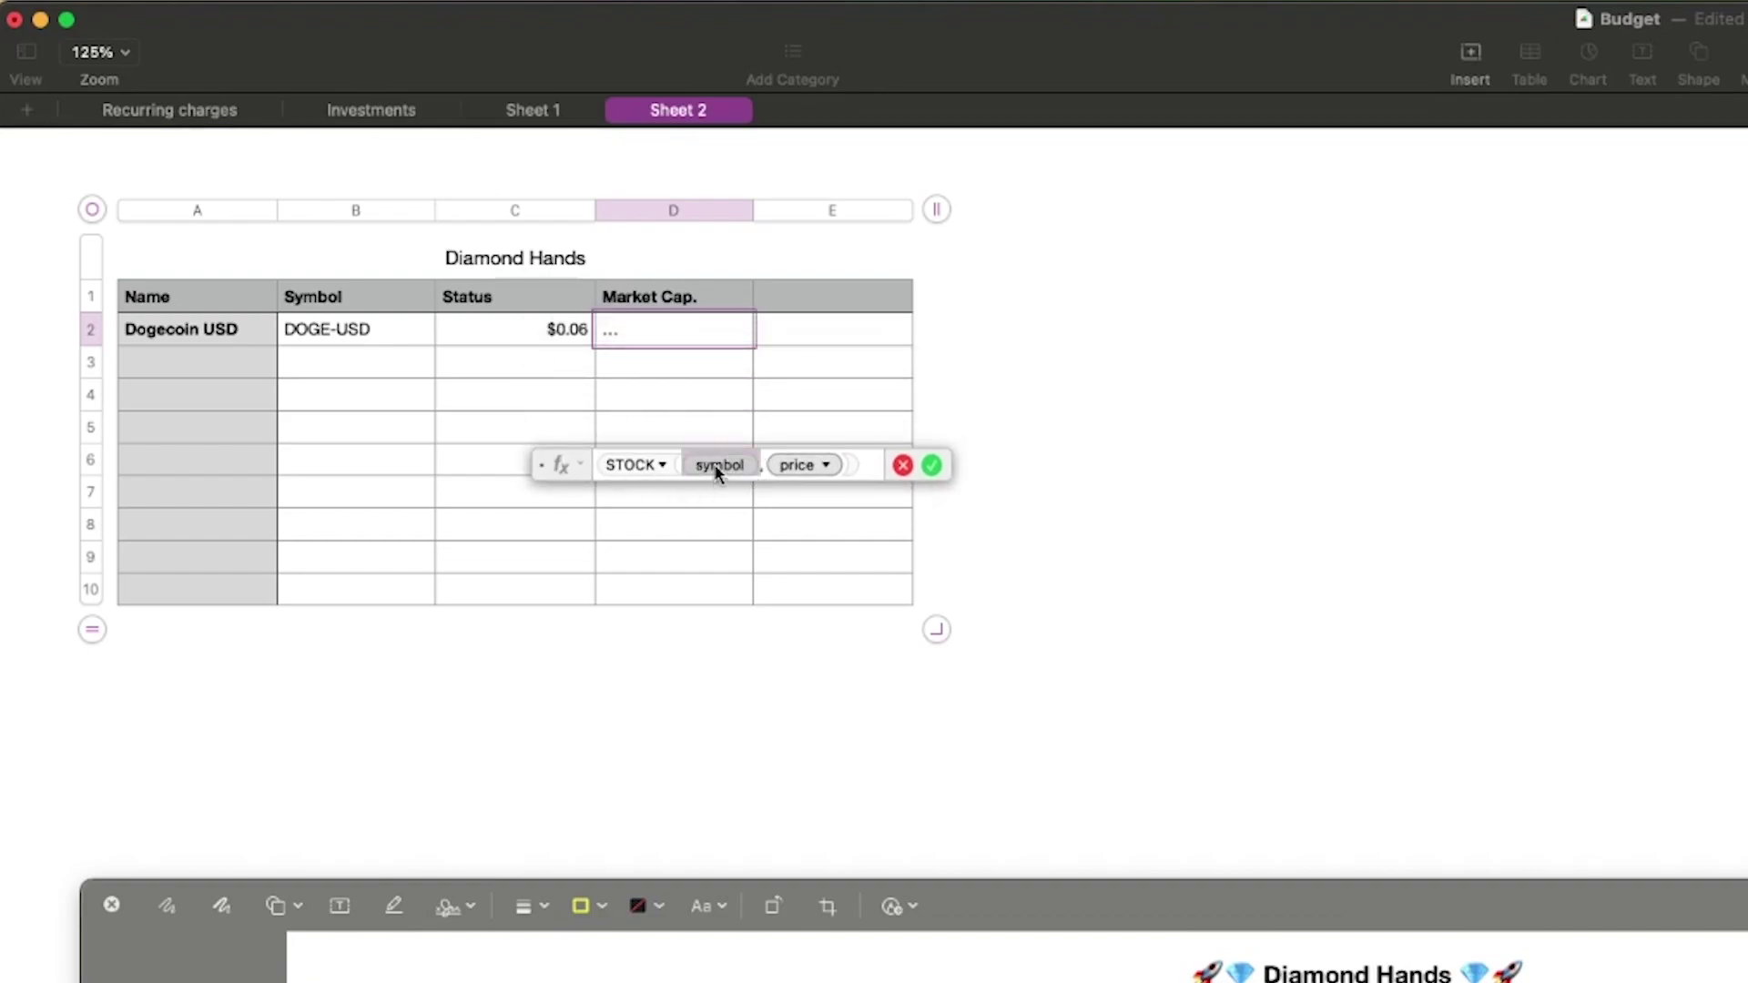
{"action": "left_click", "coordinate": [369, 334]}
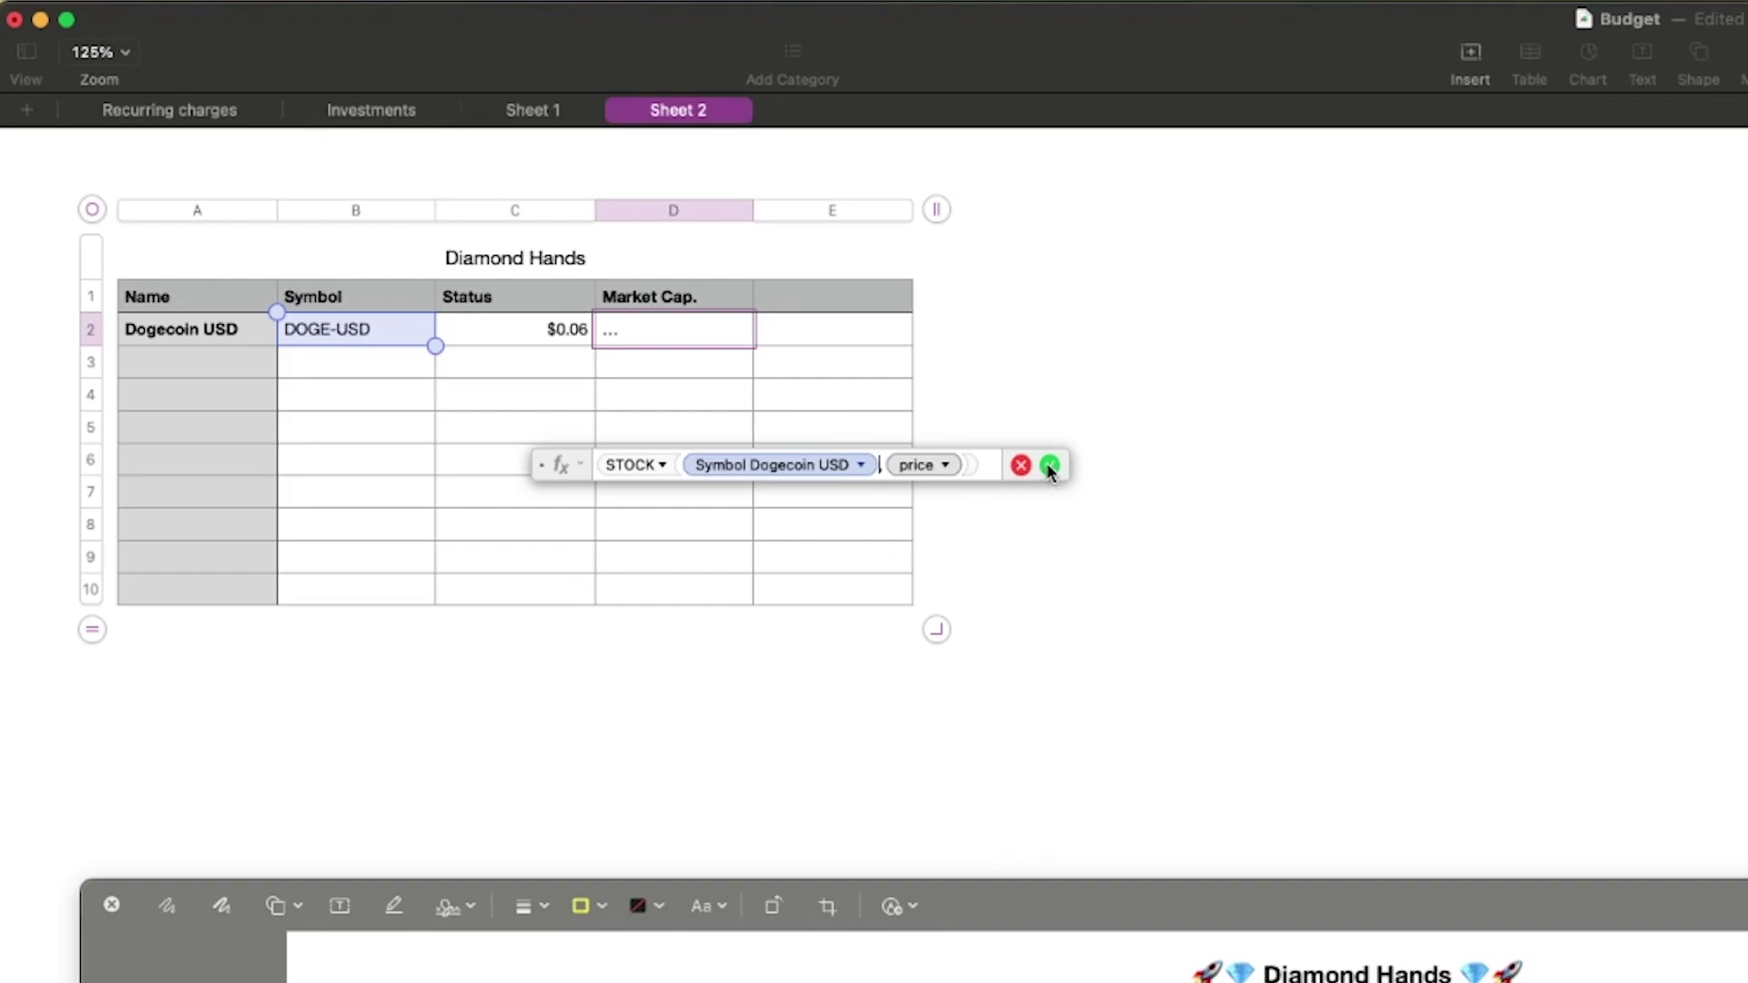
{"action": "left_click", "coordinate": [944, 474]}
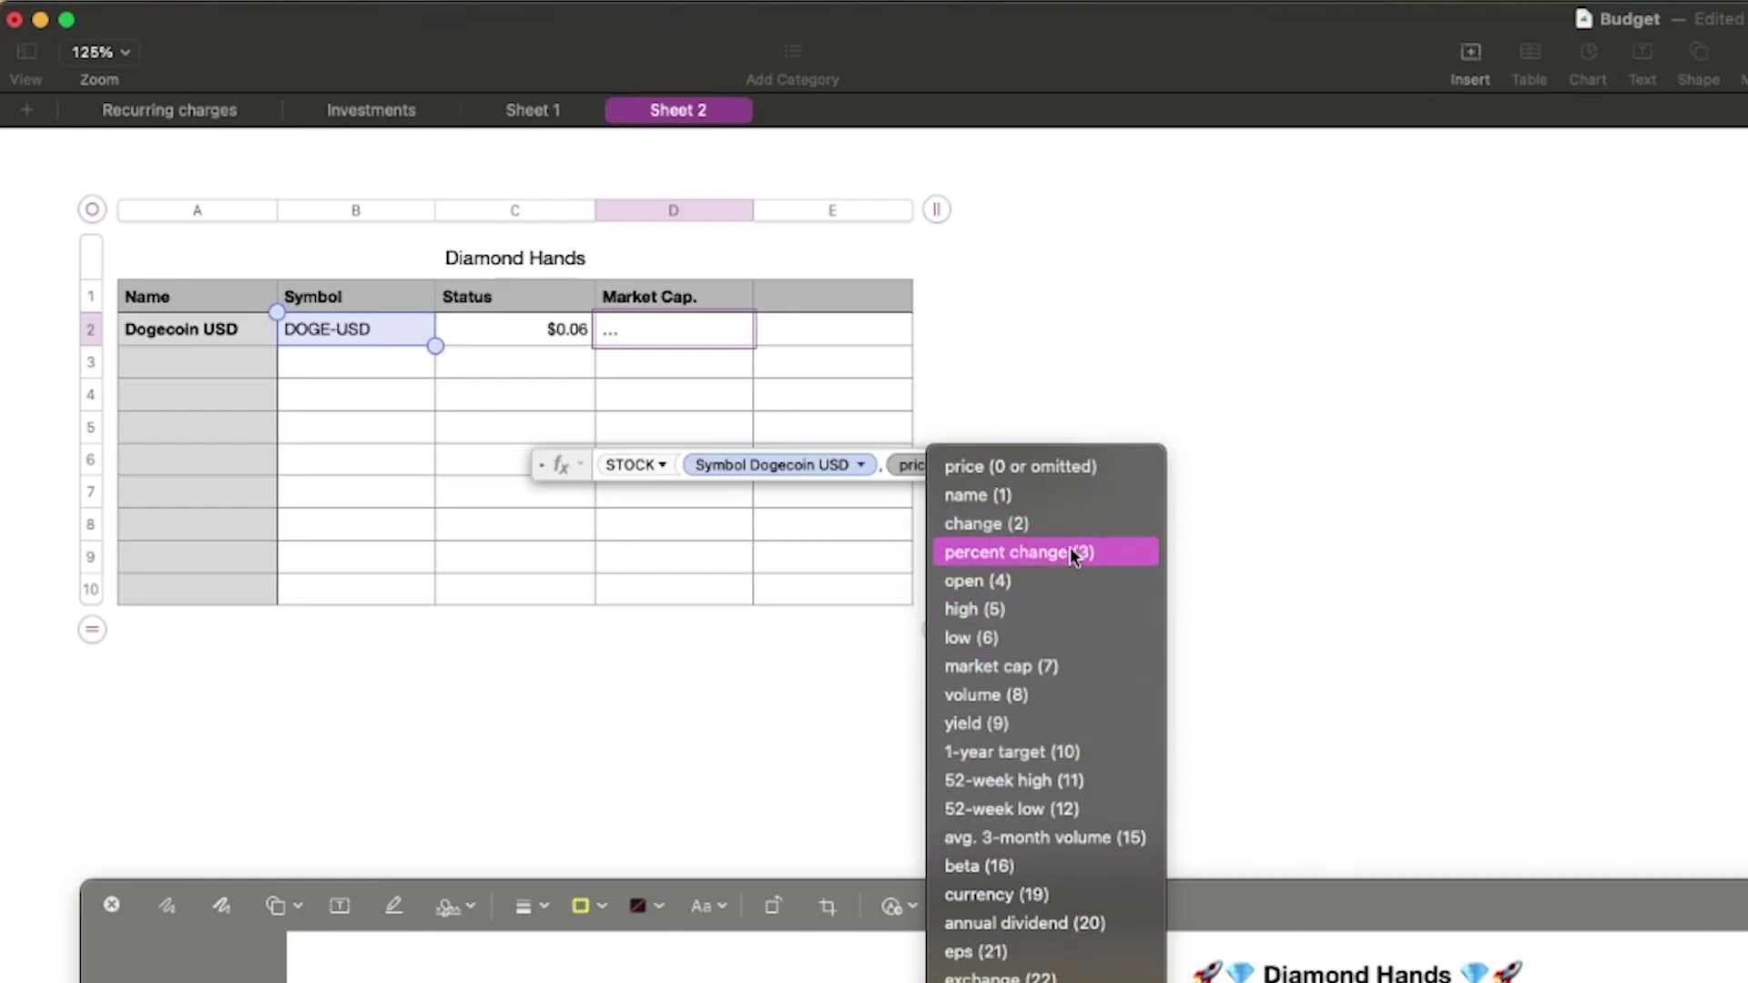
{"action": "left_click", "coordinate": [1040, 675]}
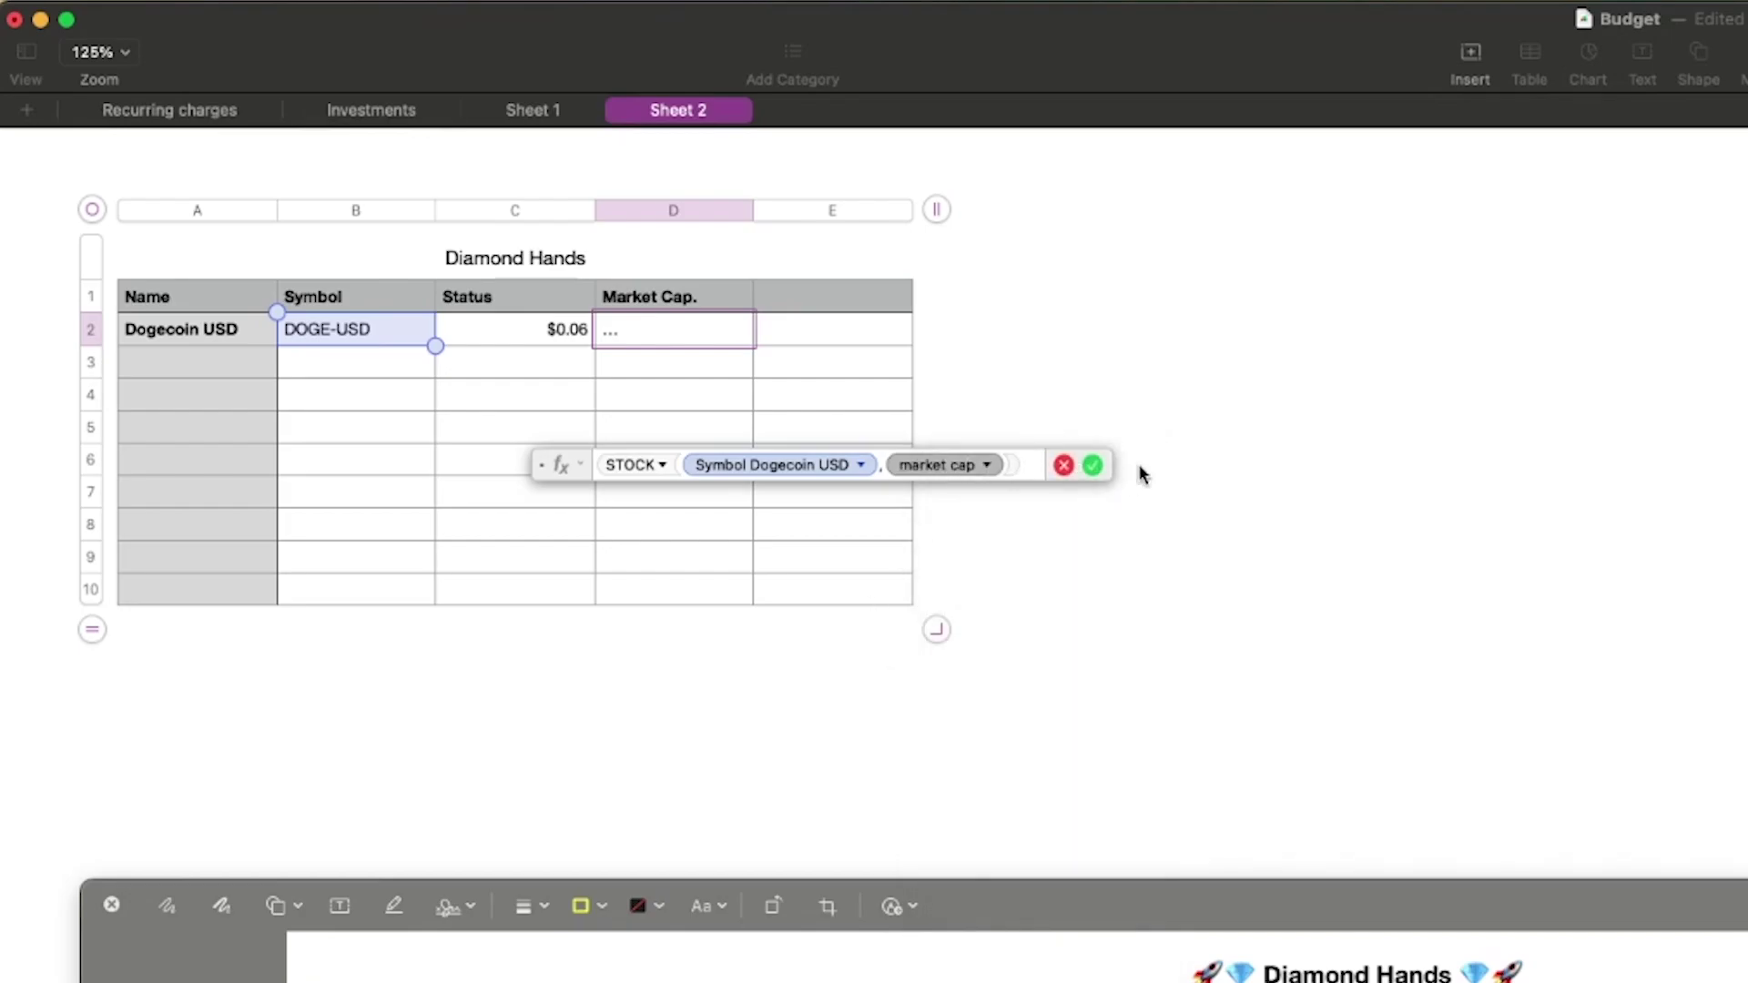
{"action": "left_click", "coordinate": [1096, 467]}
{"action": "left_click", "coordinate": [767, 339]}
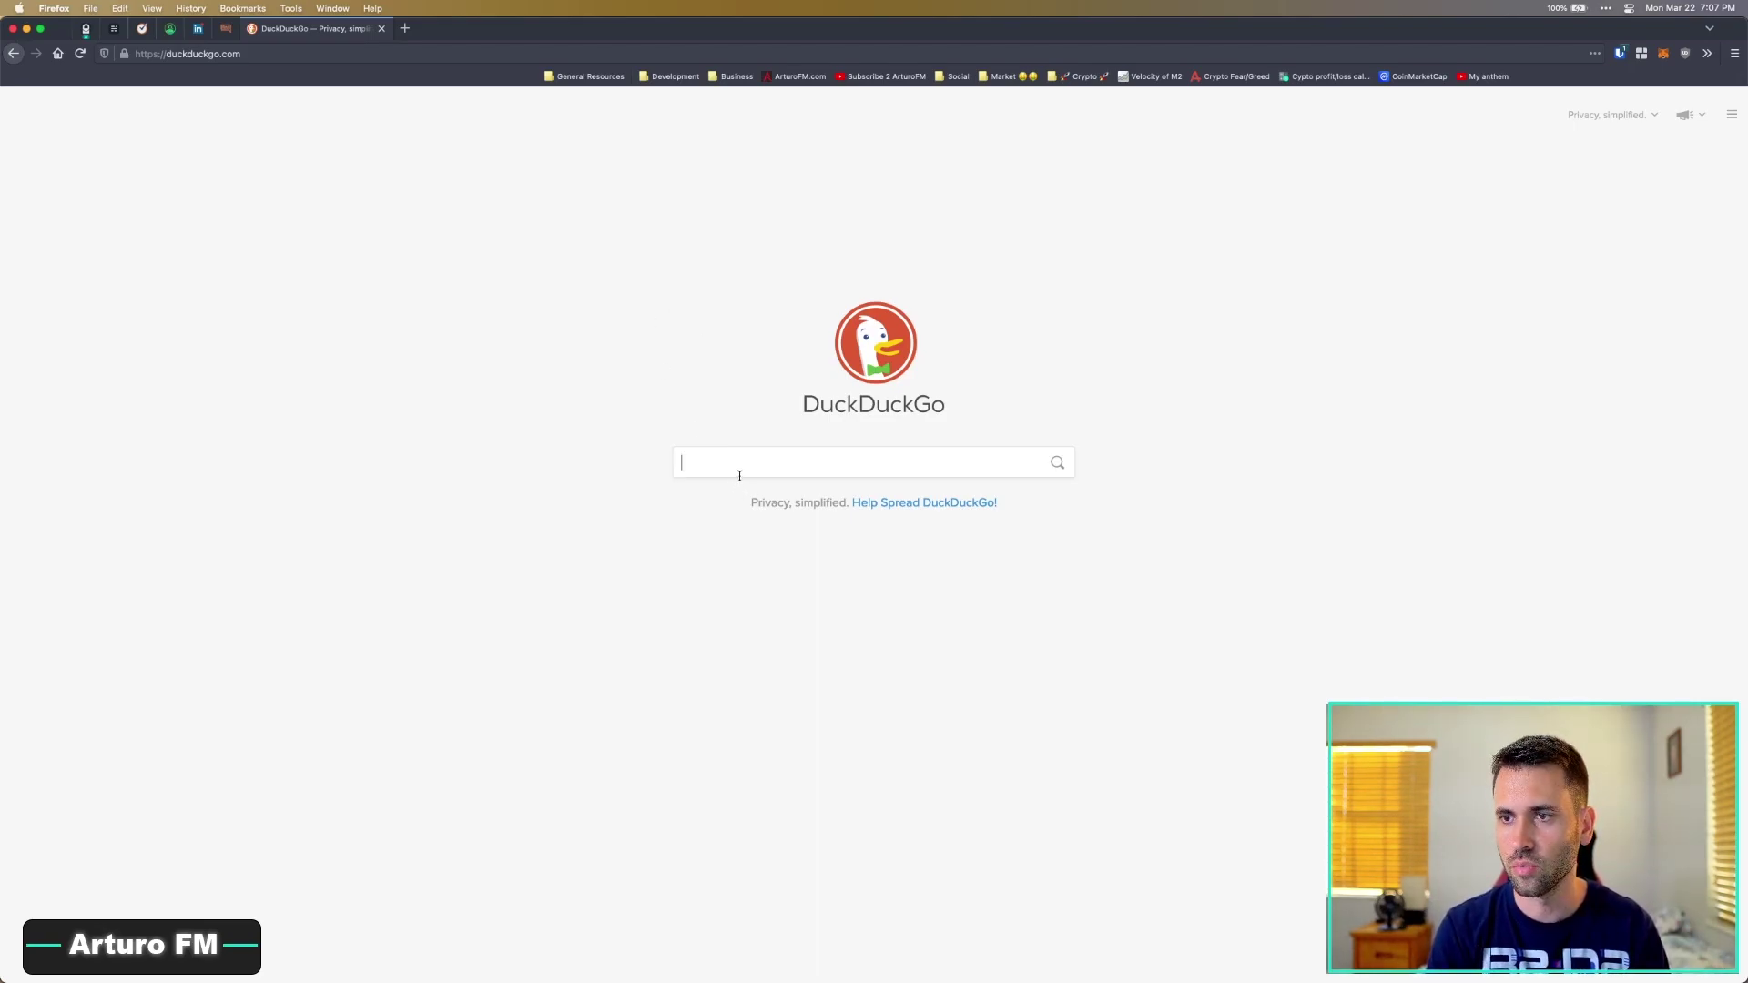
- Search 'yahoo finance', open the Yahoo Finance site, then return to Numbers
{"action": "type", "text": "yahoo"}
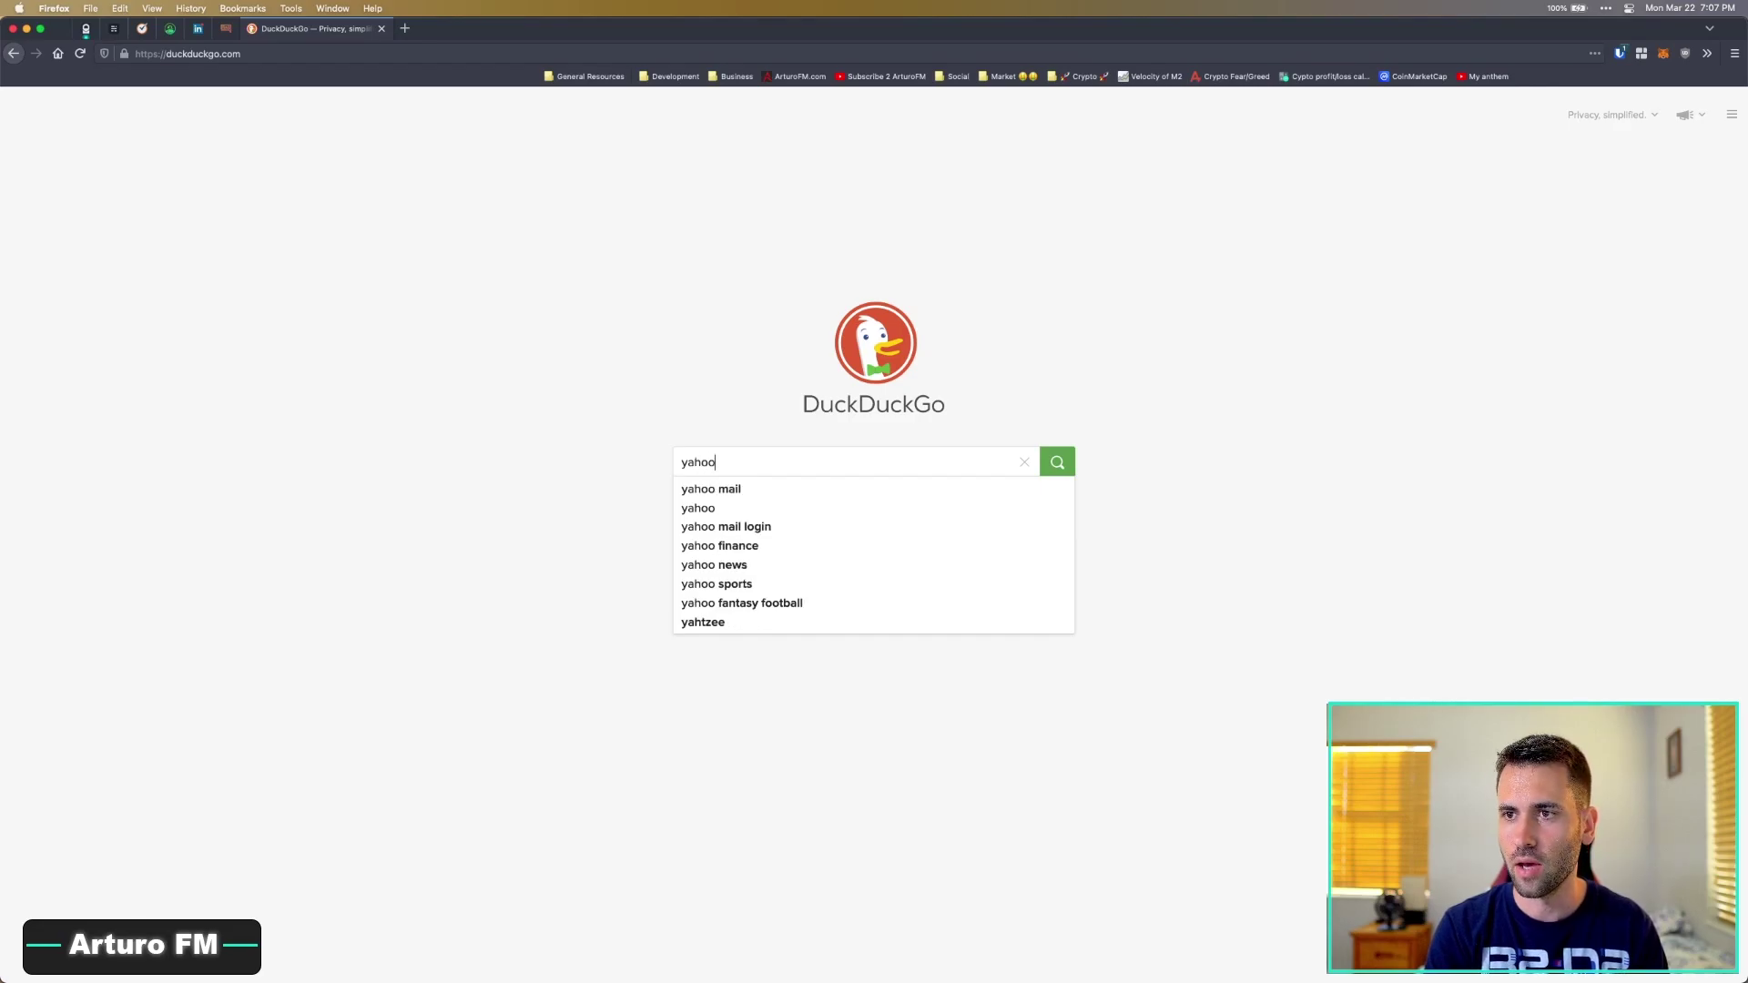
{"action": "type", "text": " finance"}
{"action": "key", "text": "Return"}
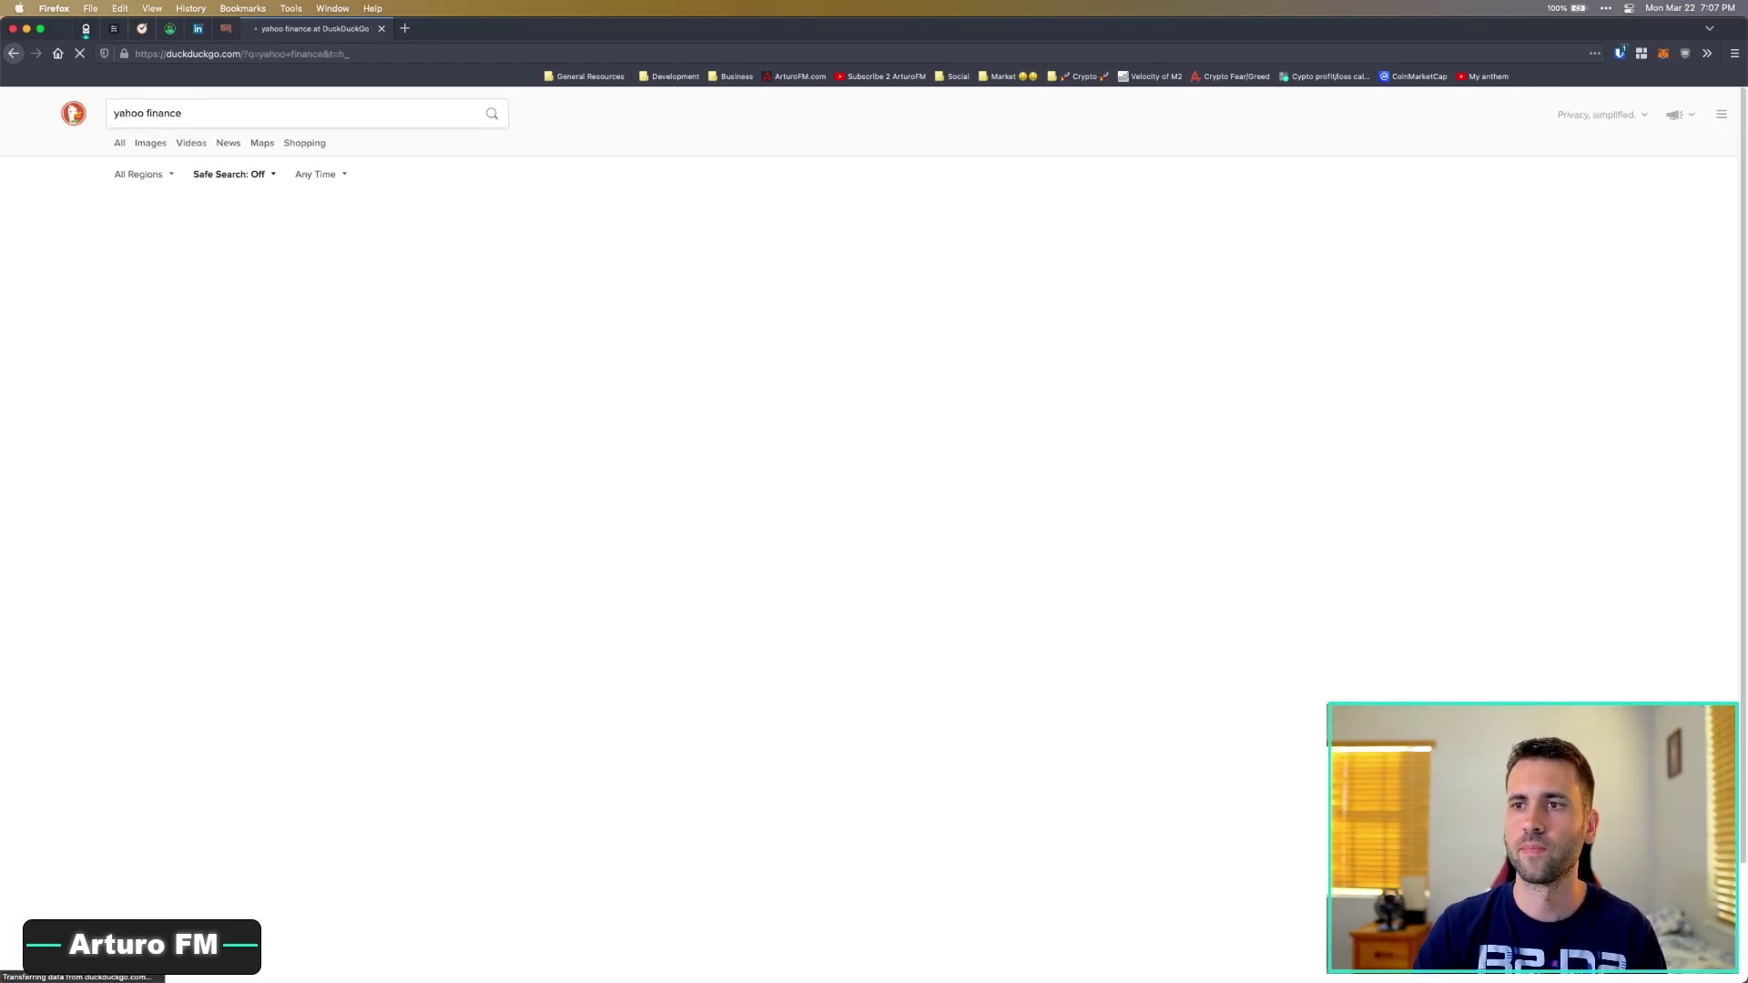
{"action": "left_click", "coordinate": [251, 211]}
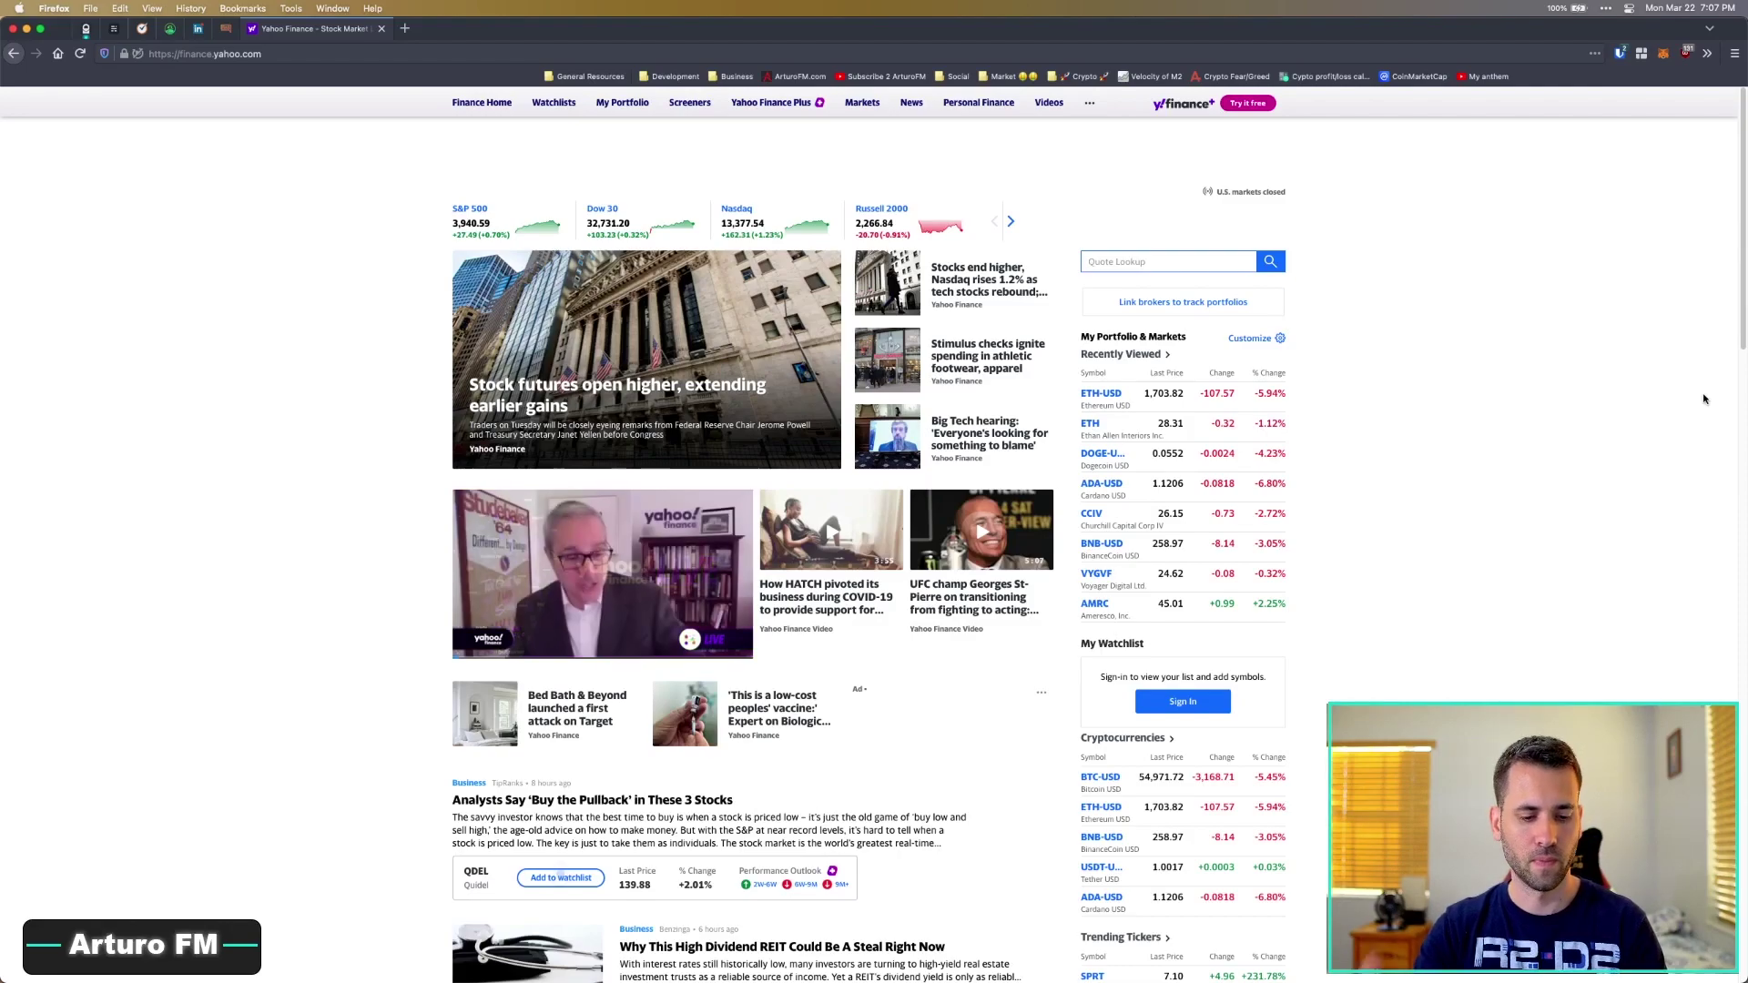
{"action": "key", "text": "super+Tab"}
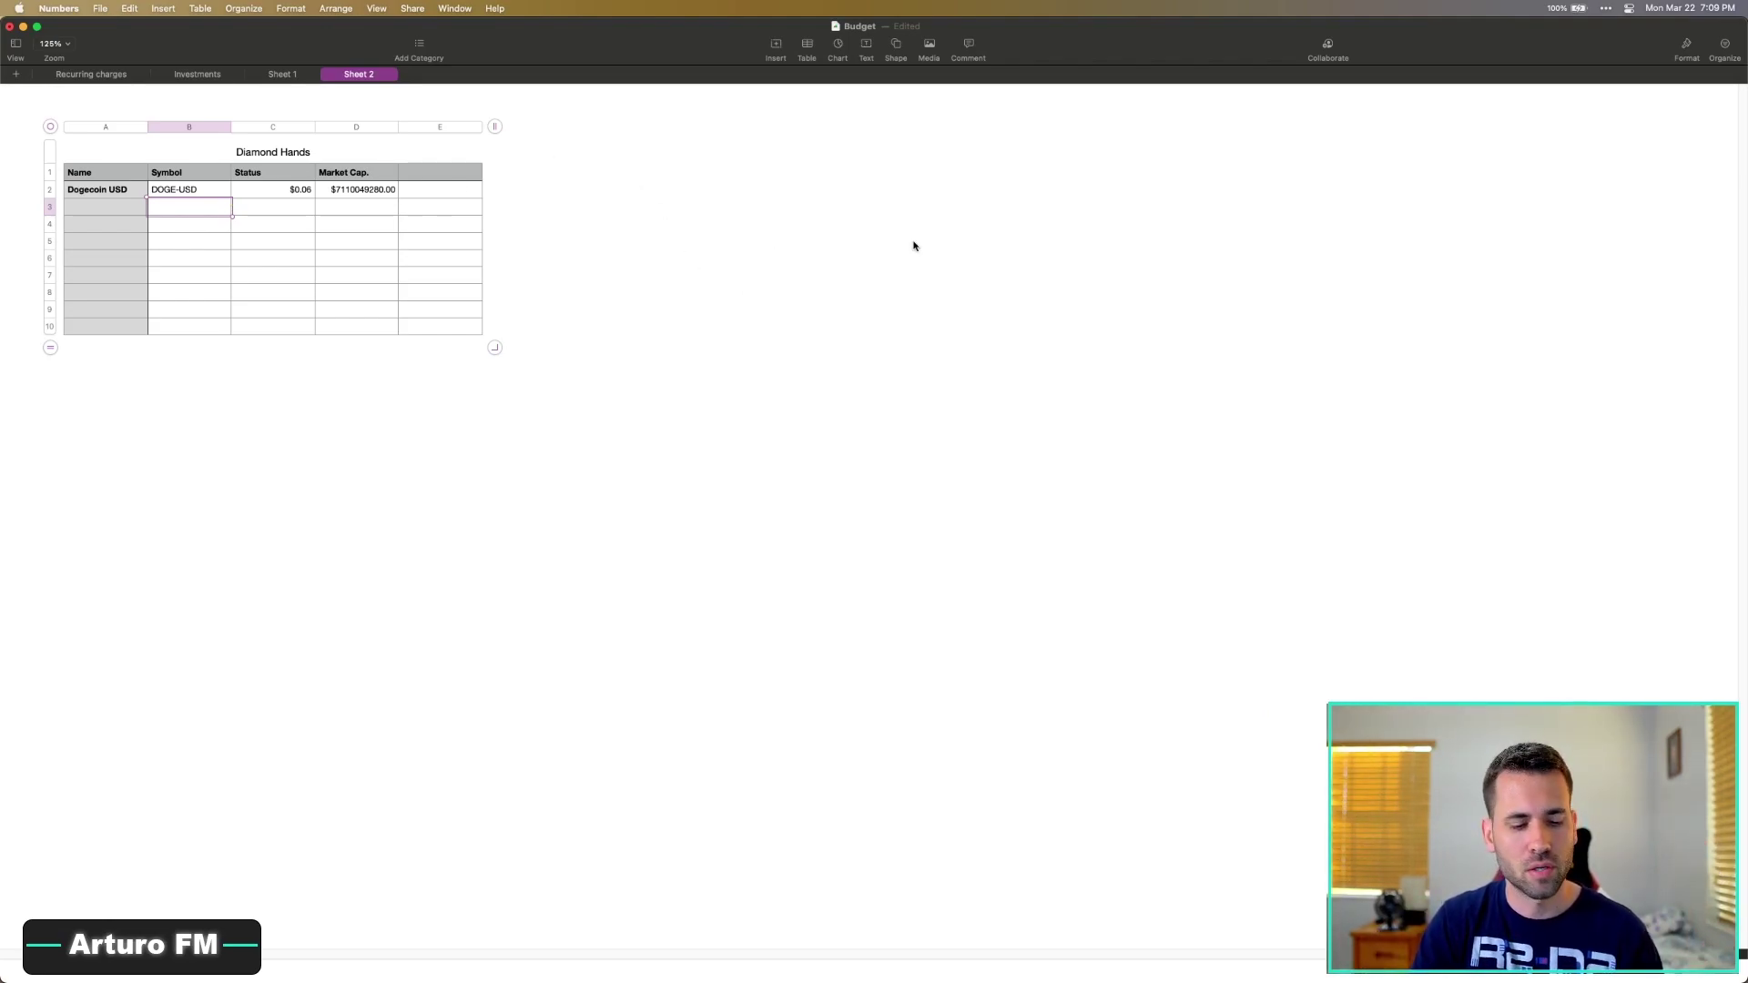
- Enter DOT-USD as the Polkadot symbol in cell B3
{"action": "type", "text": "DOT"}
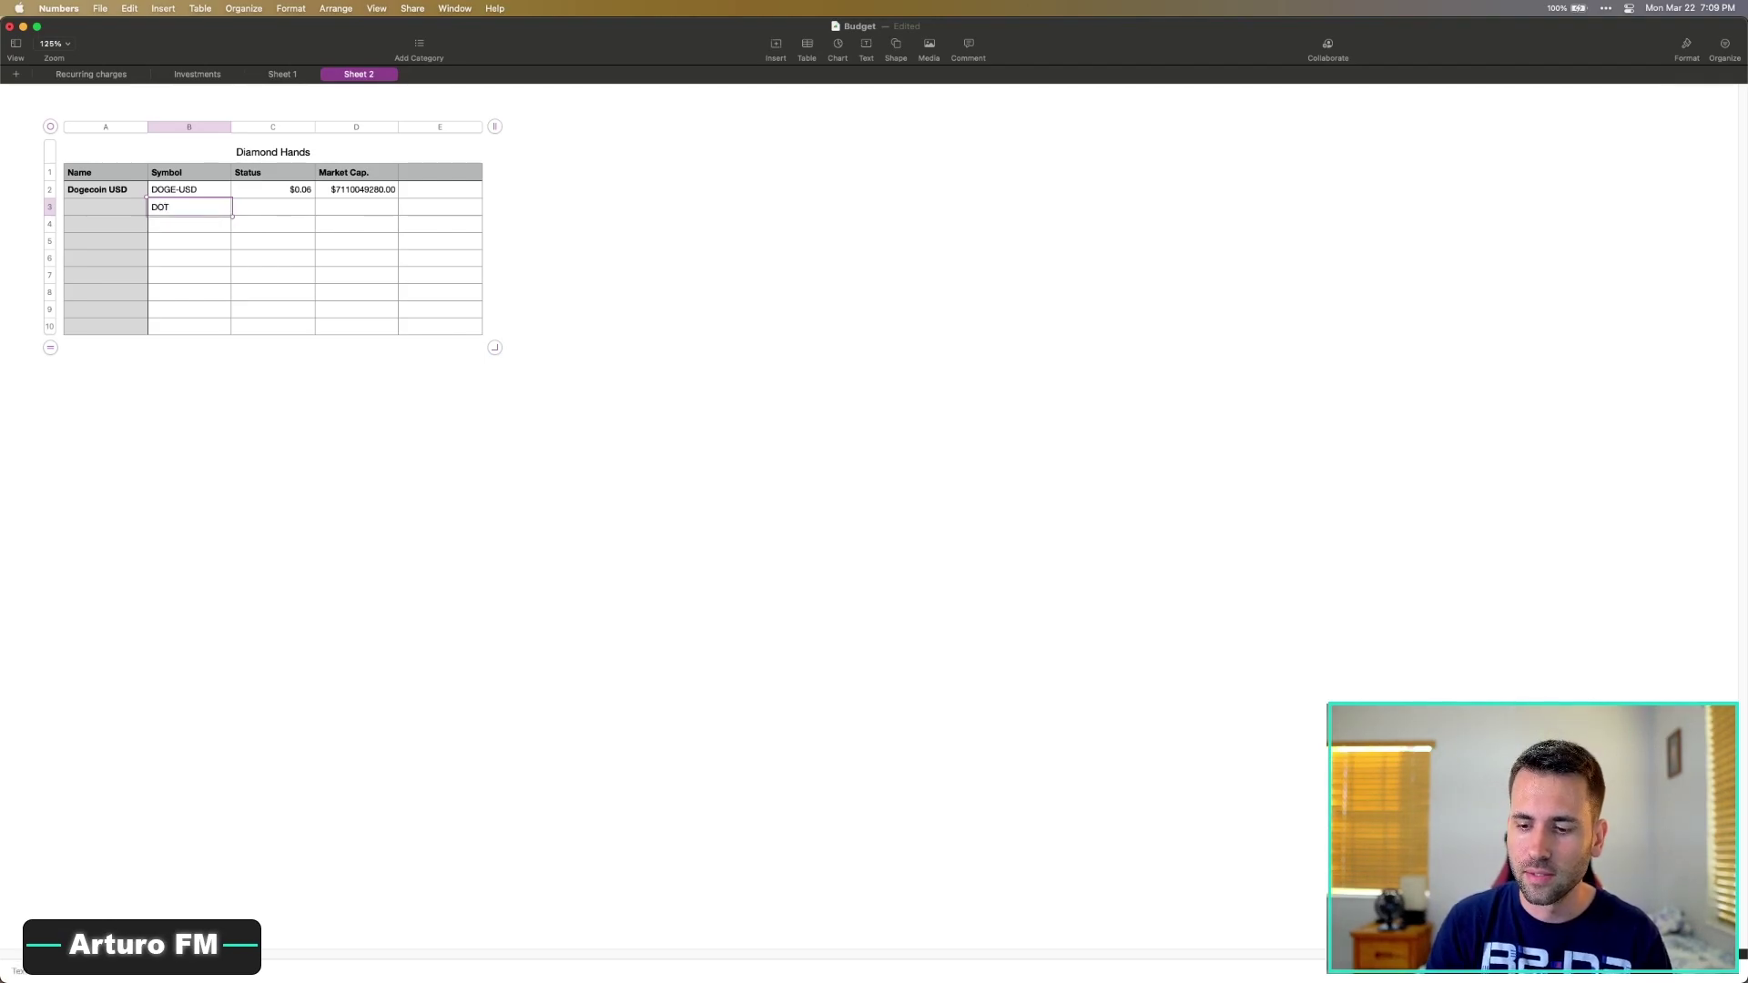
{"action": "type", "text": "-USA"}
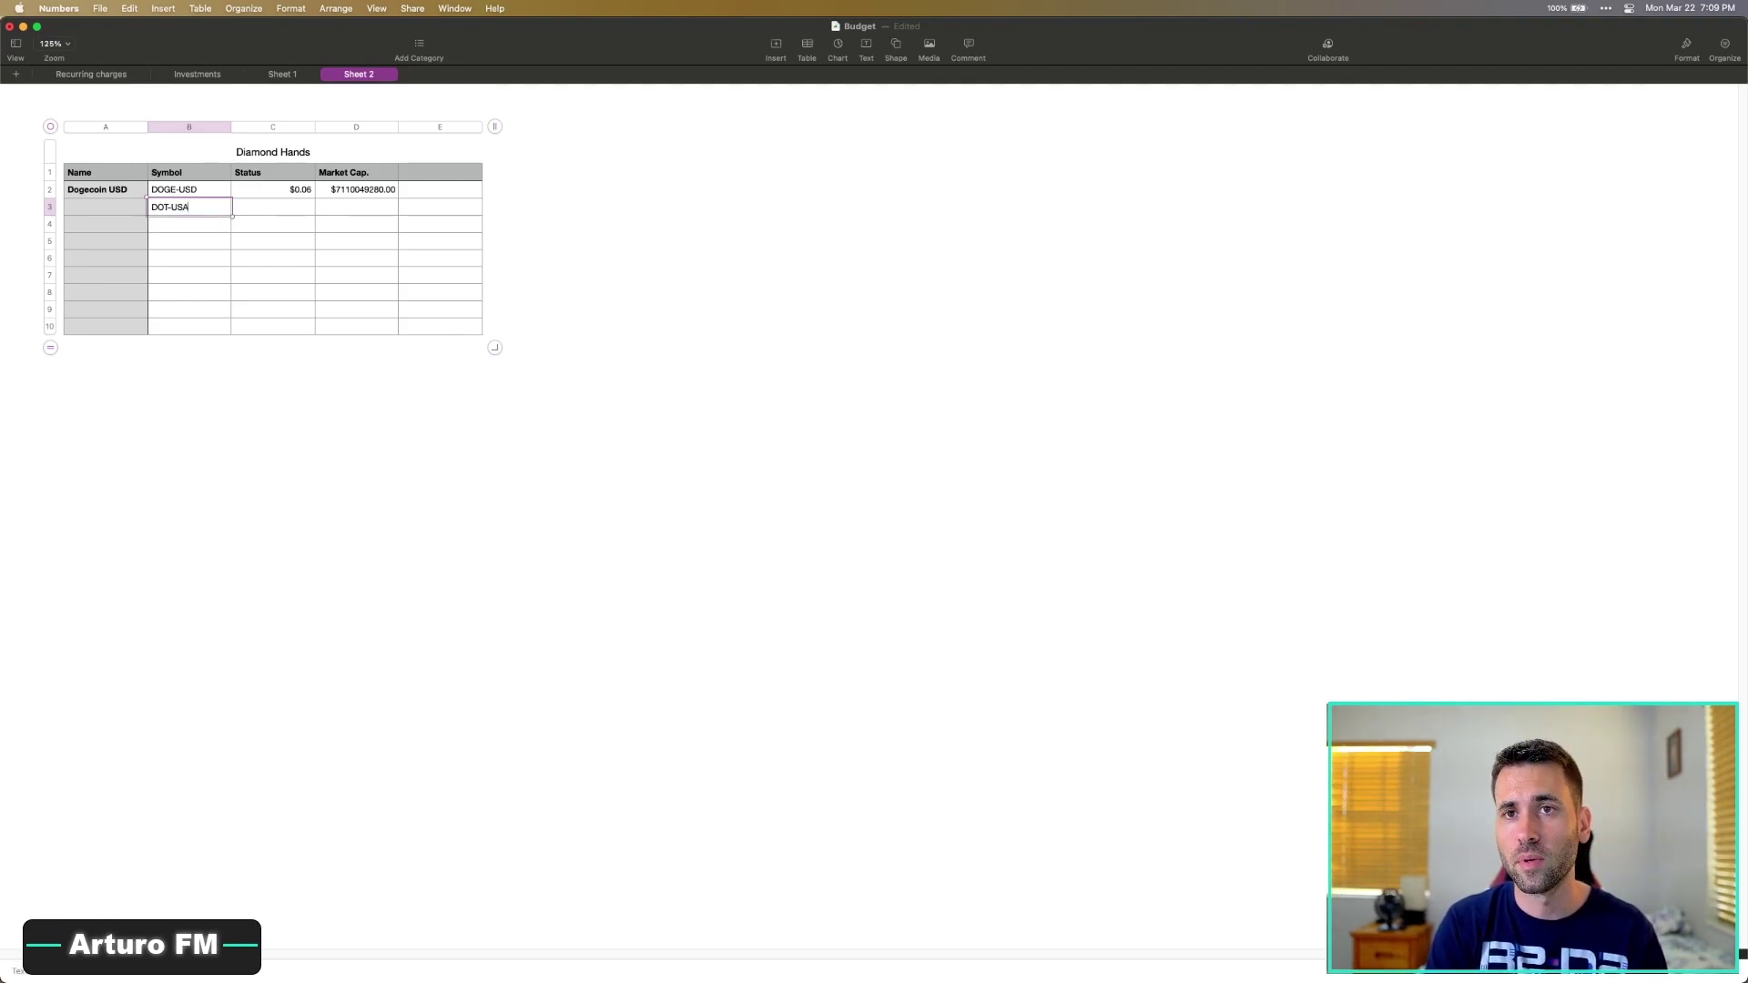
{"action": "left_click", "coordinate": [203, 251]}
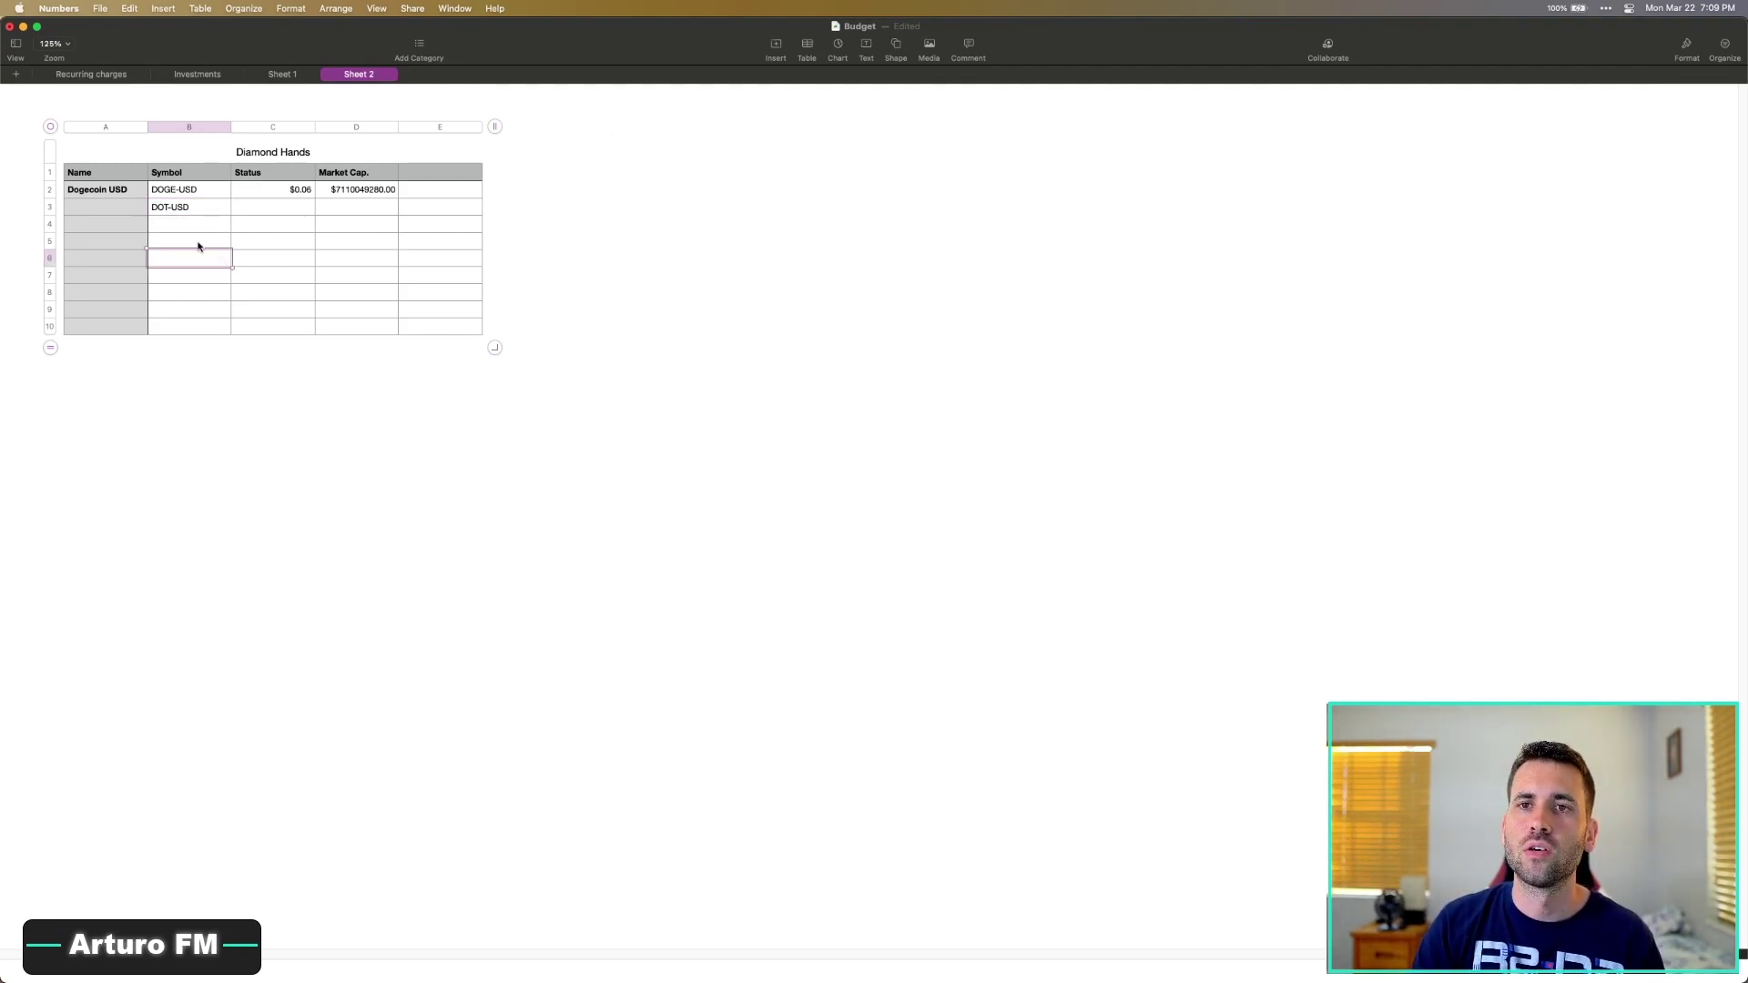
{"action": "left_click", "coordinate": [126, 215]}
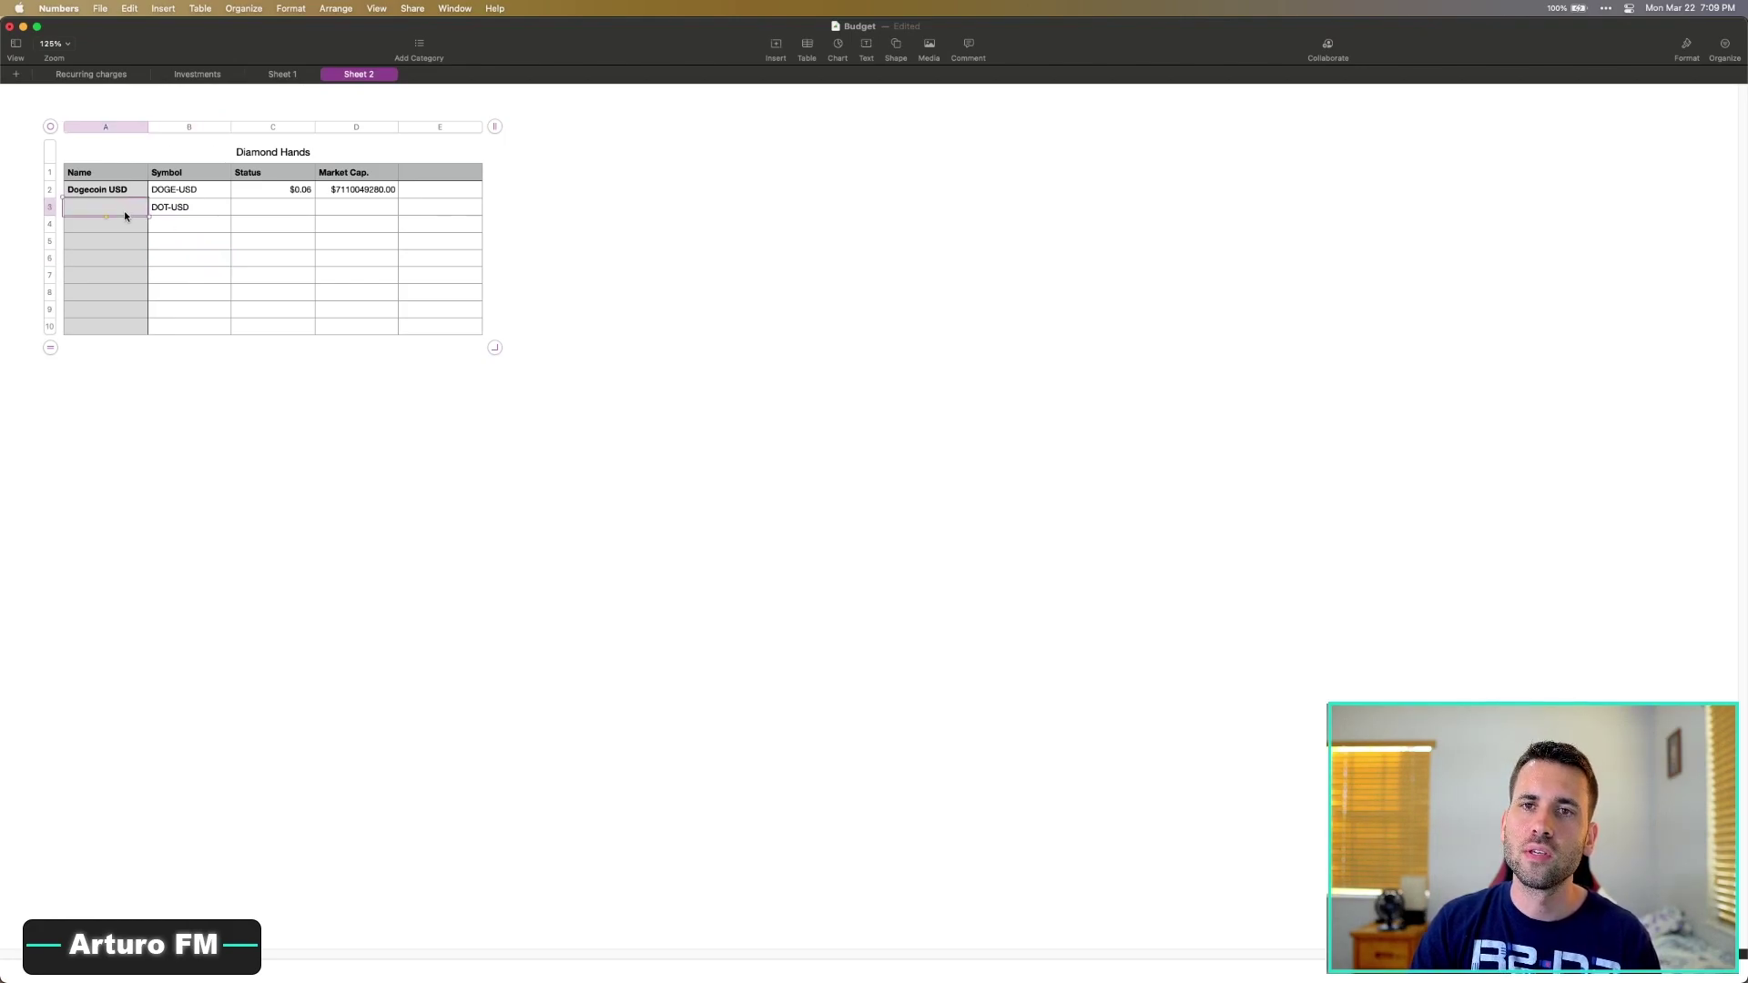
{"action": "left_click", "coordinate": [783, 61]}
{"action": "left_click", "coordinate": [794, 183]}
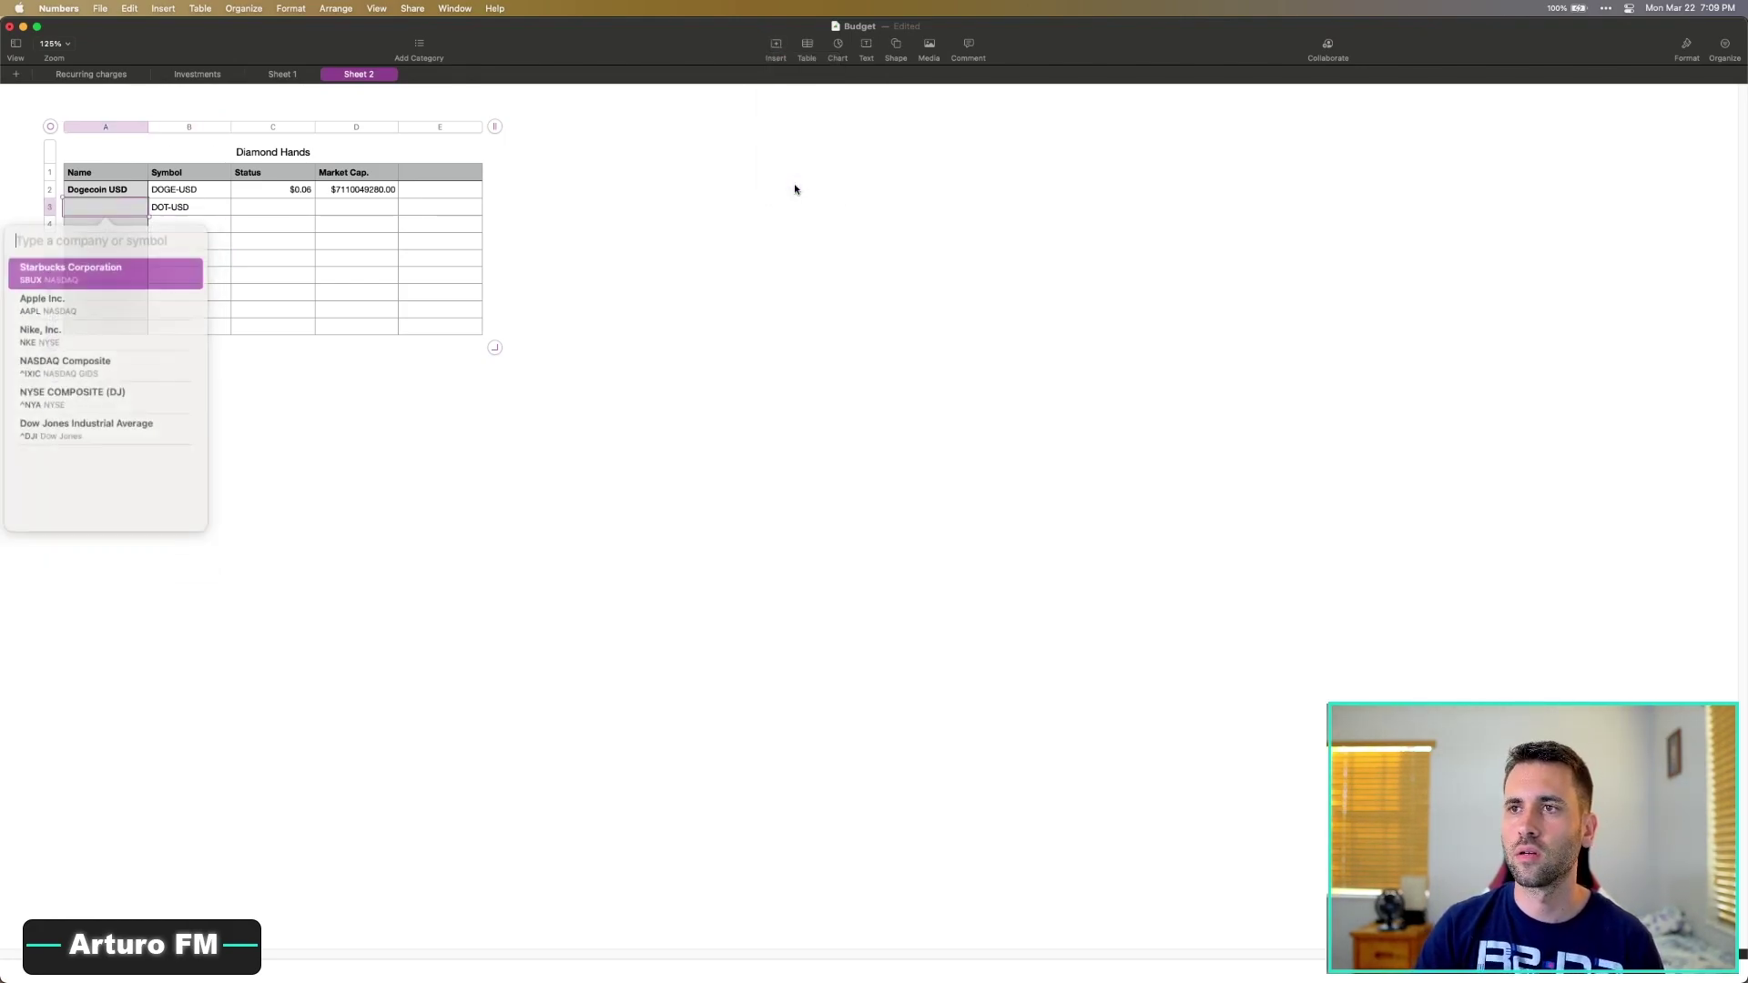
{"action": "left_click", "coordinate": [547, 164]}
- Add =STOCK(B3, name) to A3, which returns an error
{"action": "left_click", "coordinate": [776, 45]}
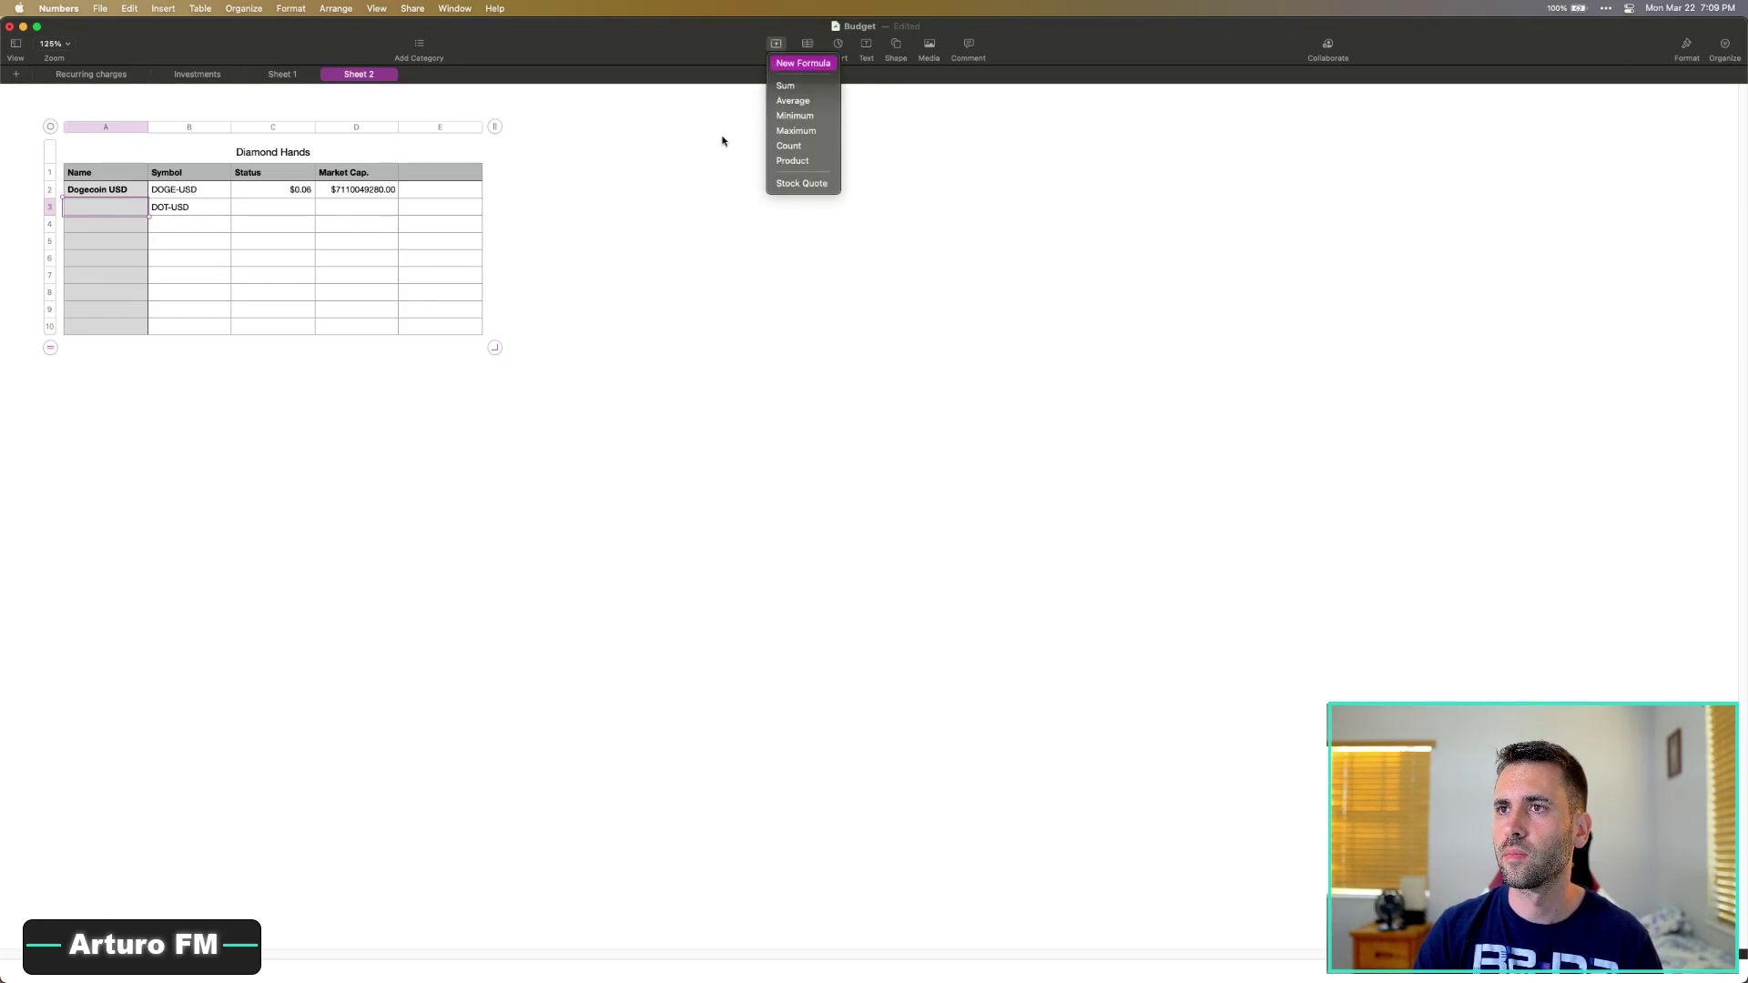
{"action": "key", "text": "Return"}
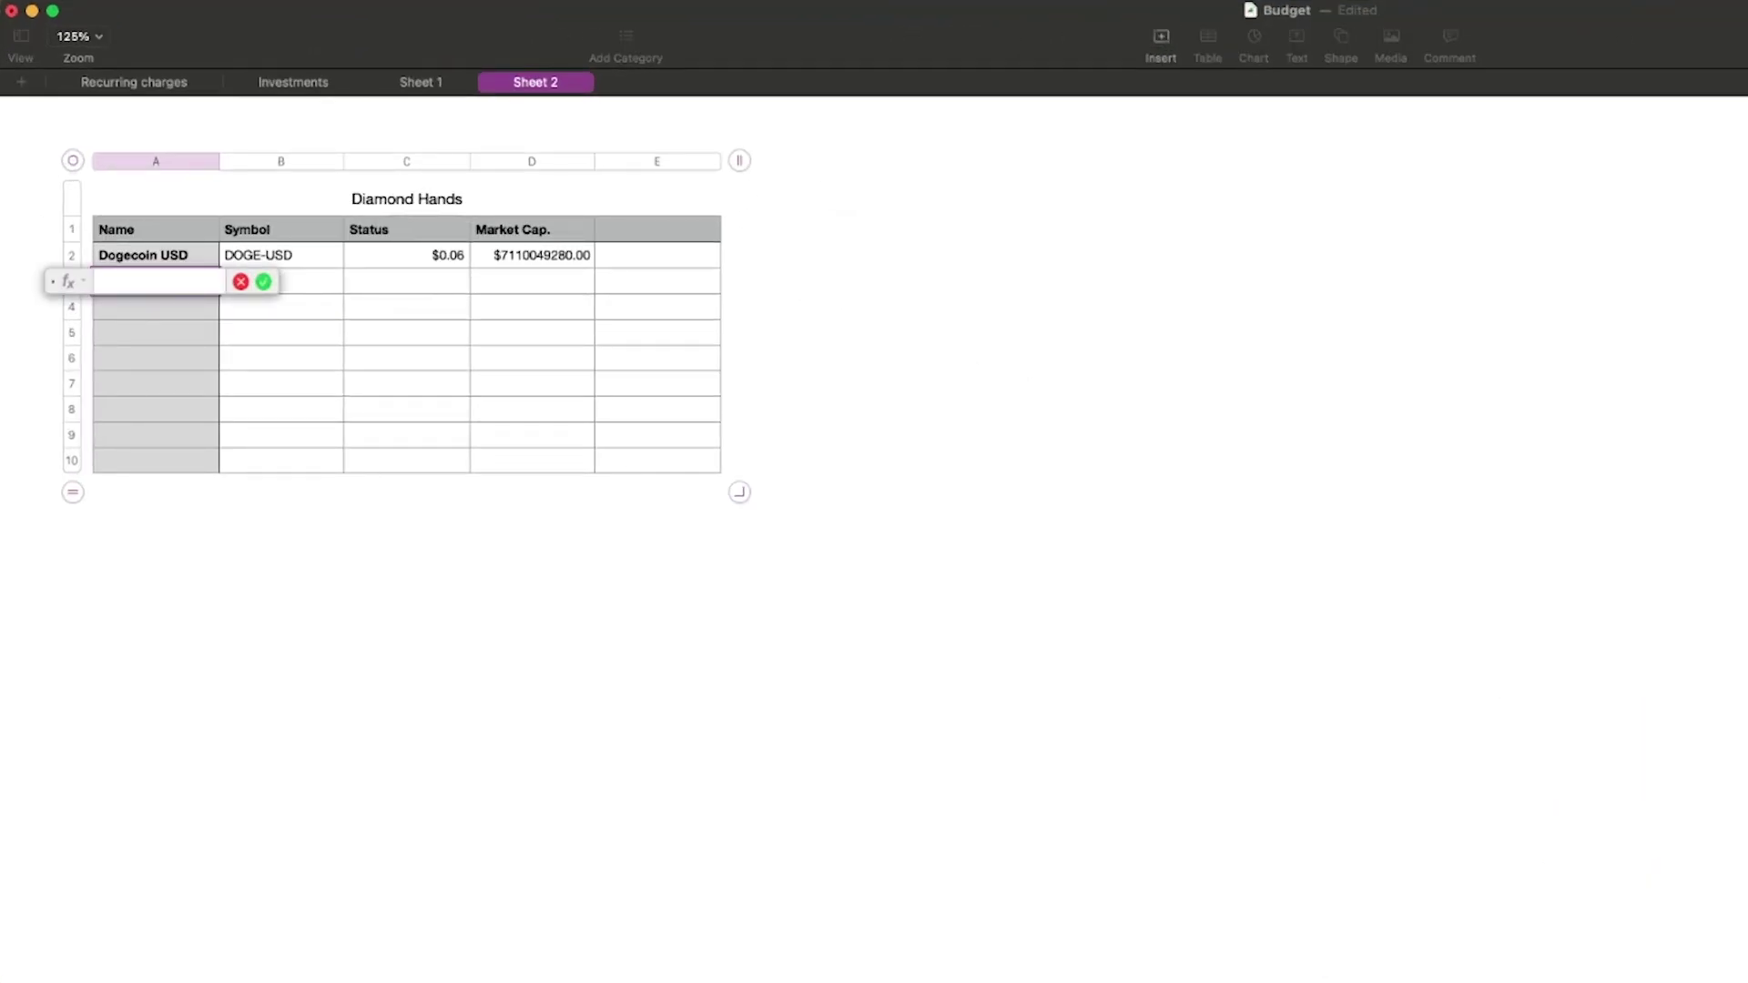
{"action": "type", "text": "STOCK symbol, price"}
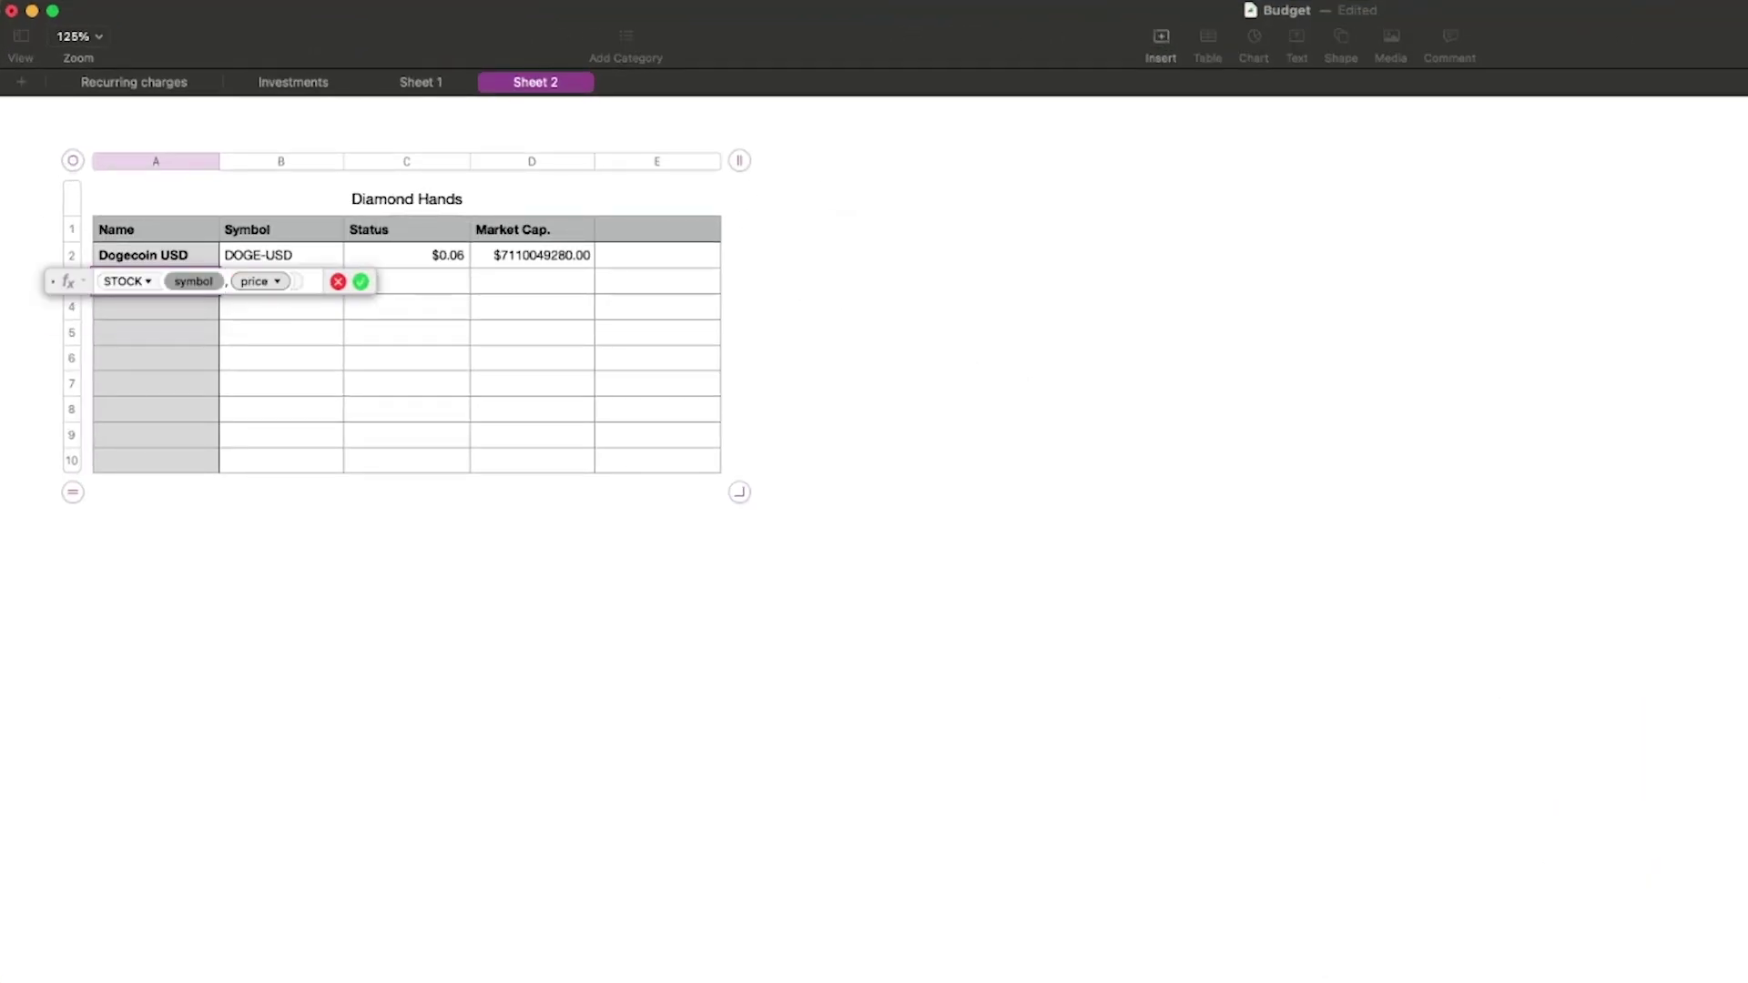
{"action": "left_click_drag", "start_coordinate": [60, 283], "coordinate": [116, 357]}
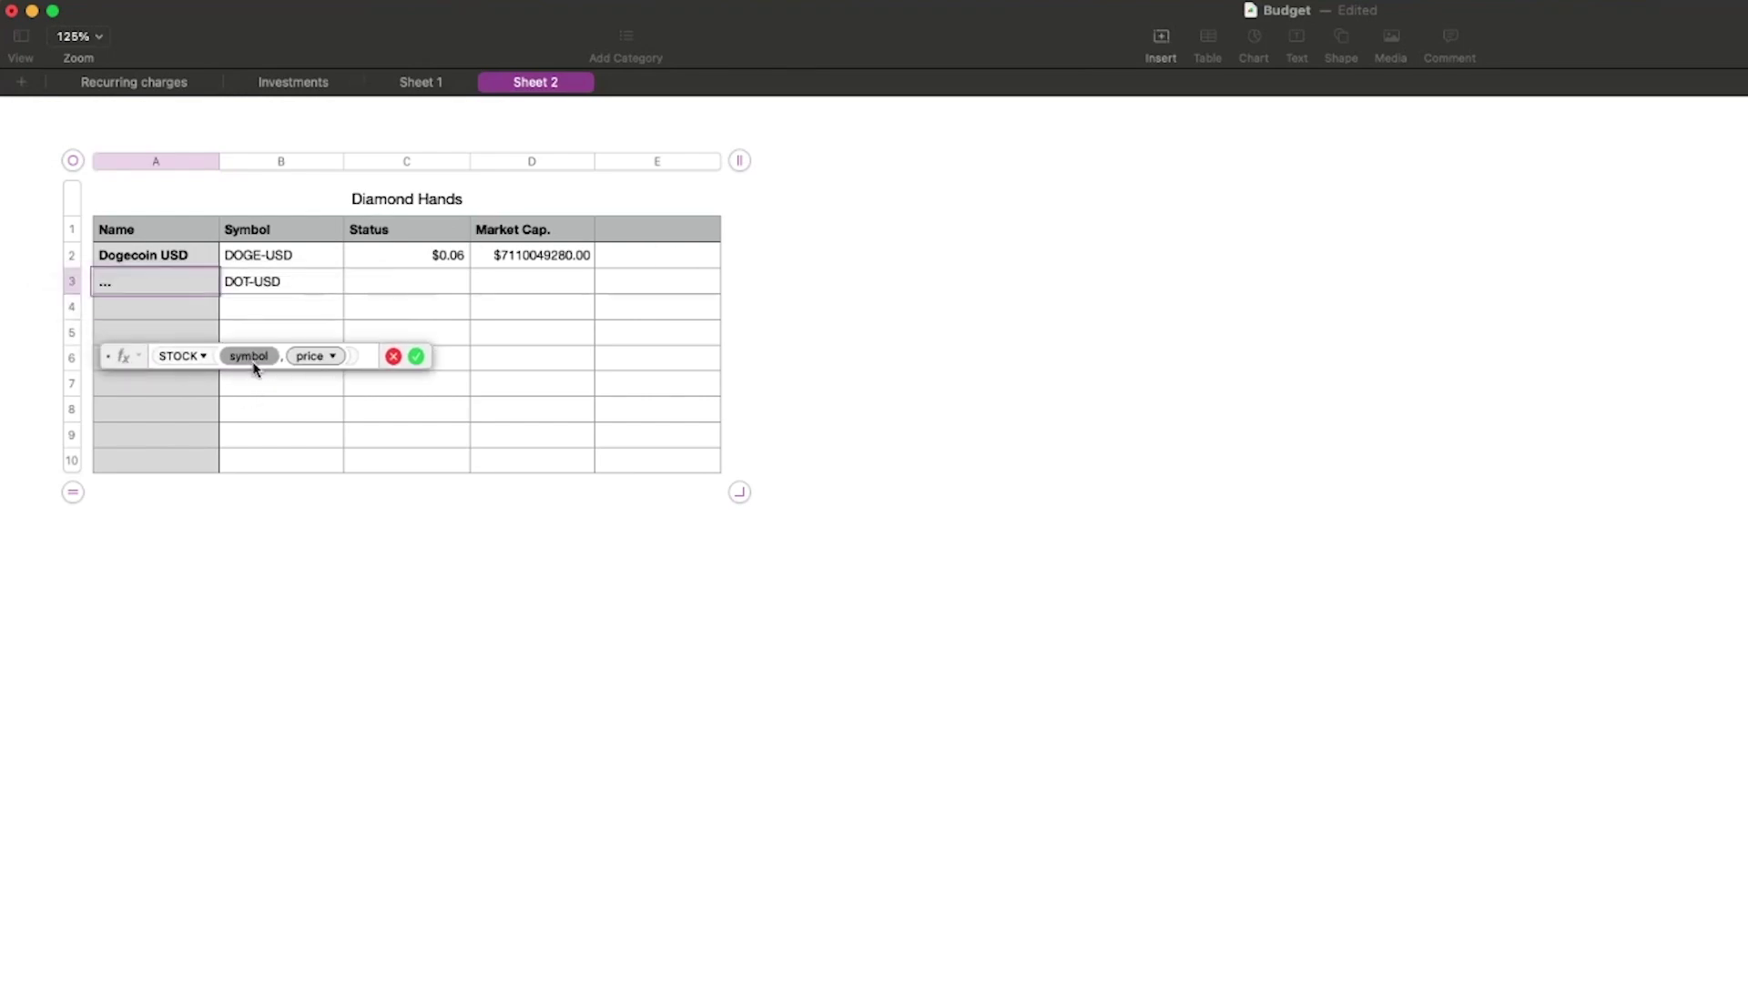
{"action": "left_click", "coordinate": [259, 289]}
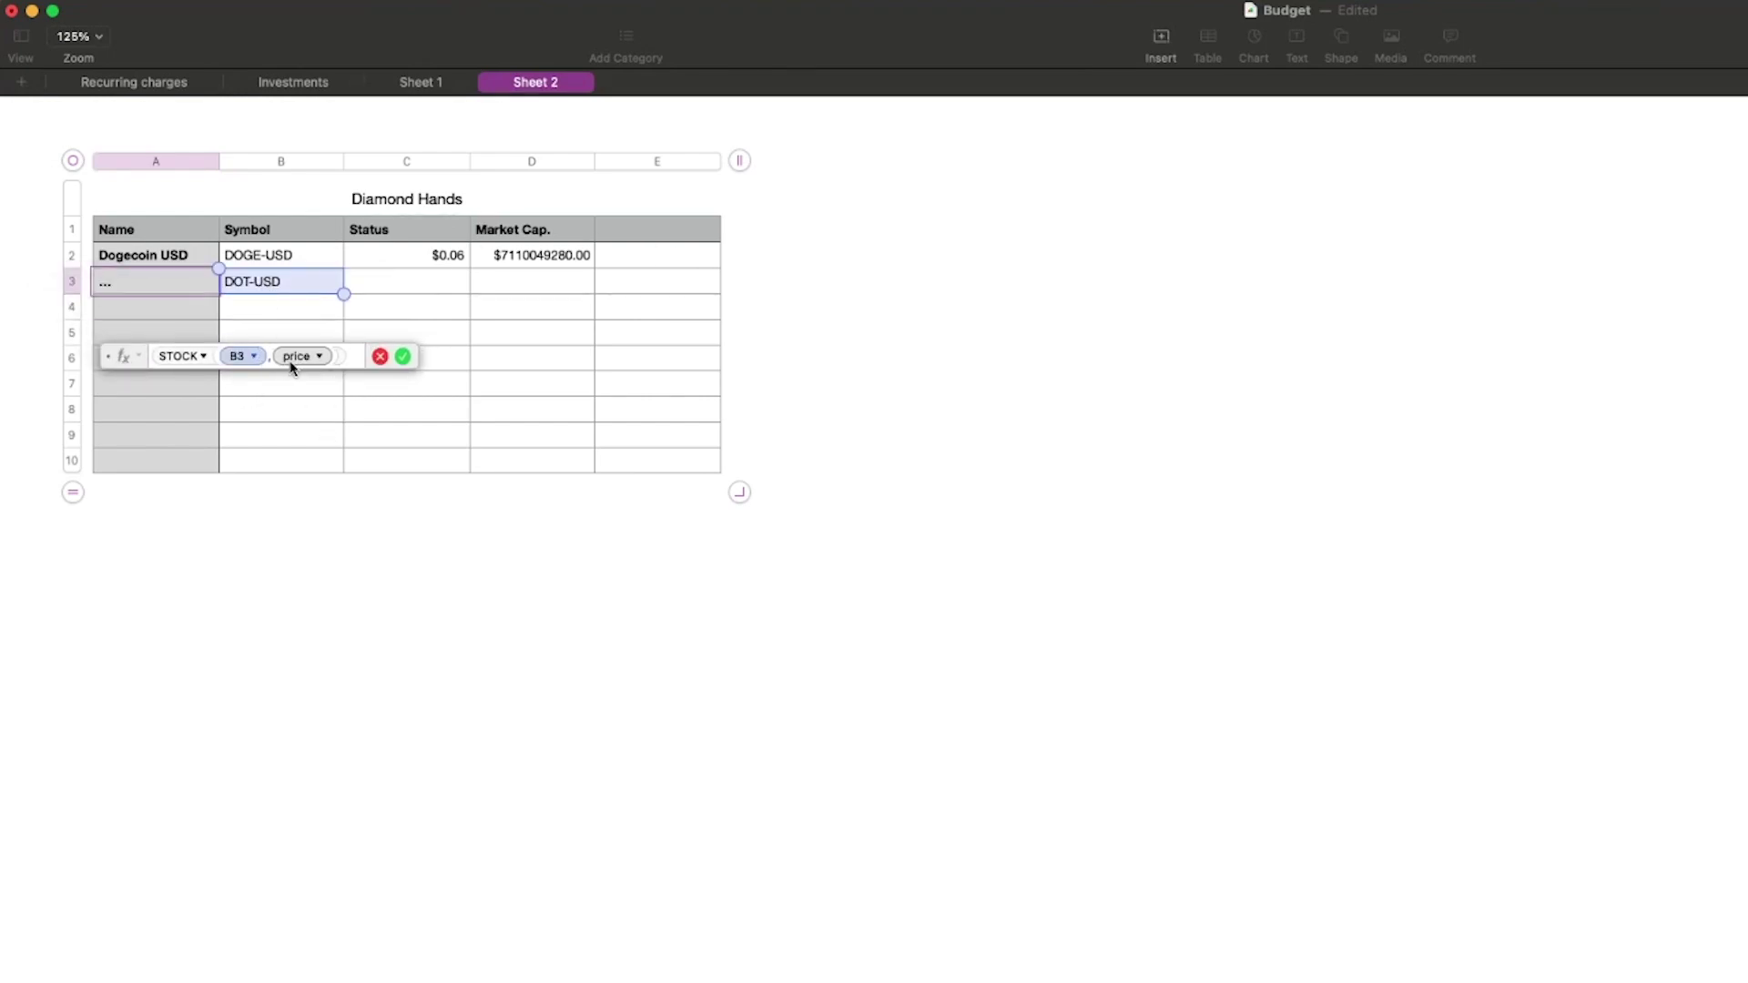
{"action": "left_click", "coordinate": [308, 359]}
{"action": "left_click", "coordinate": [296, 374]}
{"action": "left_click", "coordinate": [406, 357]}
{"action": "left_click", "coordinate": [291, 364]}
{"action": "left_click", "coordinate": [155, 283]}
{"action": "left_click", "coordinate": [358, 340]}
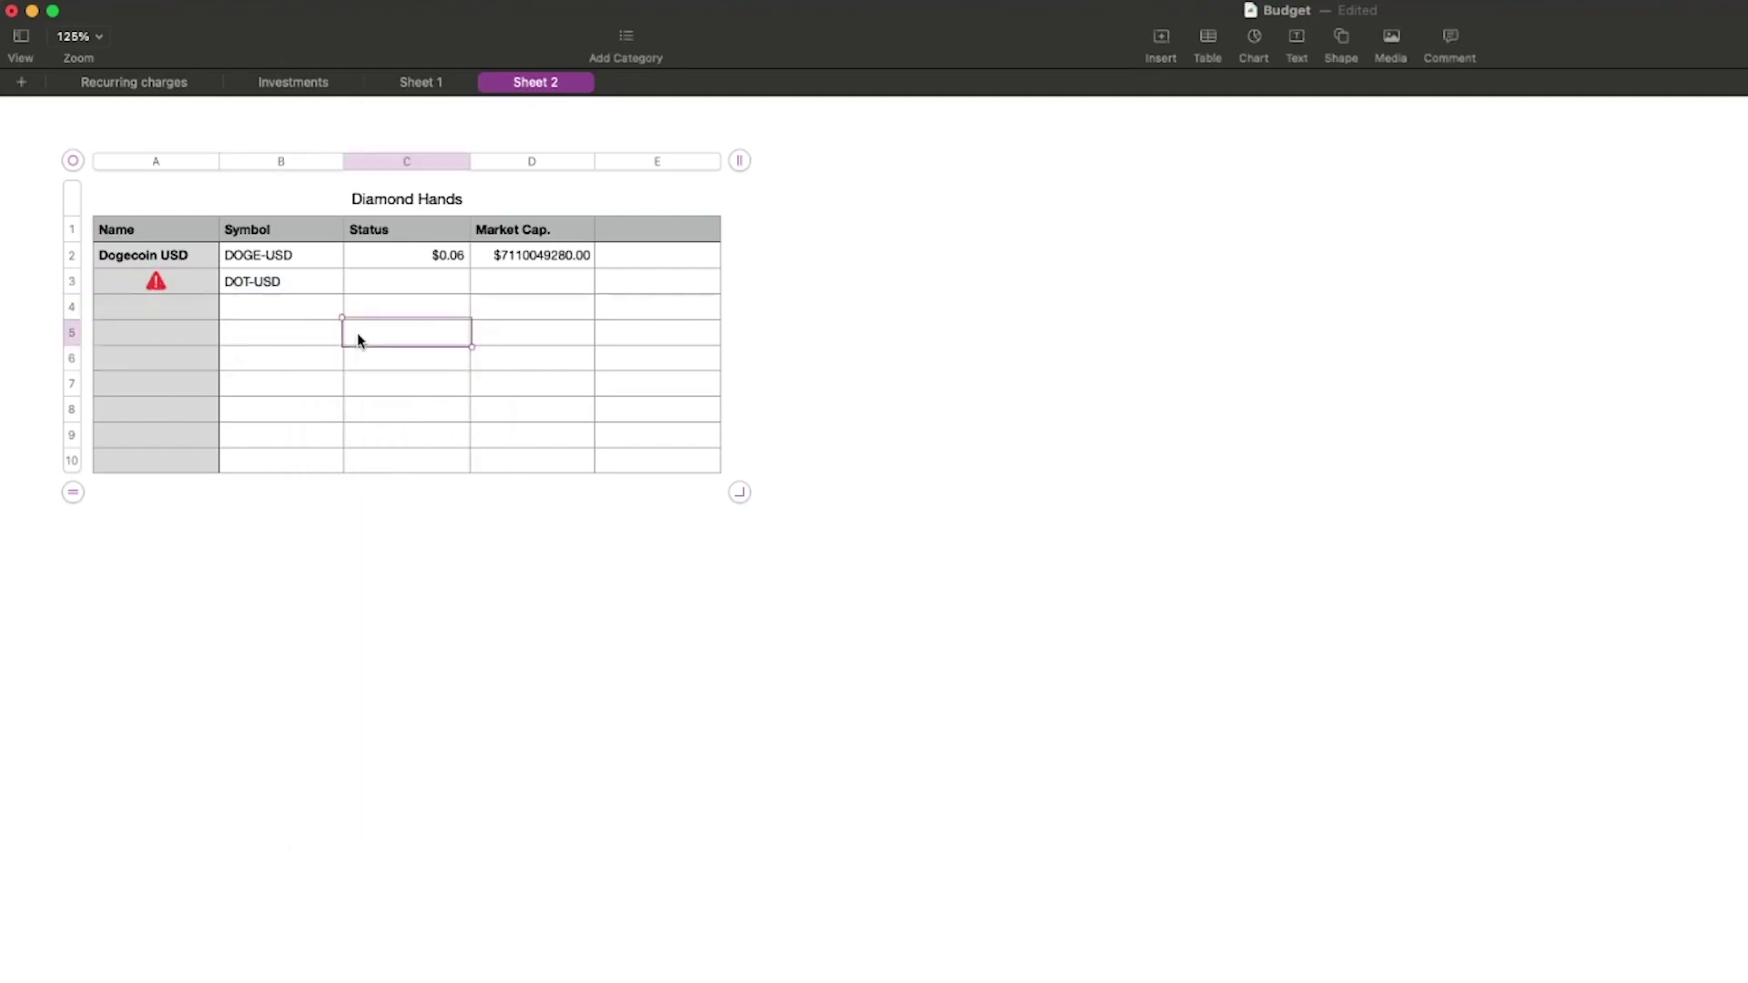
- Try DOT1-USD as the B3 symbol, then undo it back to DOT-USD
{"action": "left_click", "coordinate": [299, 285]}
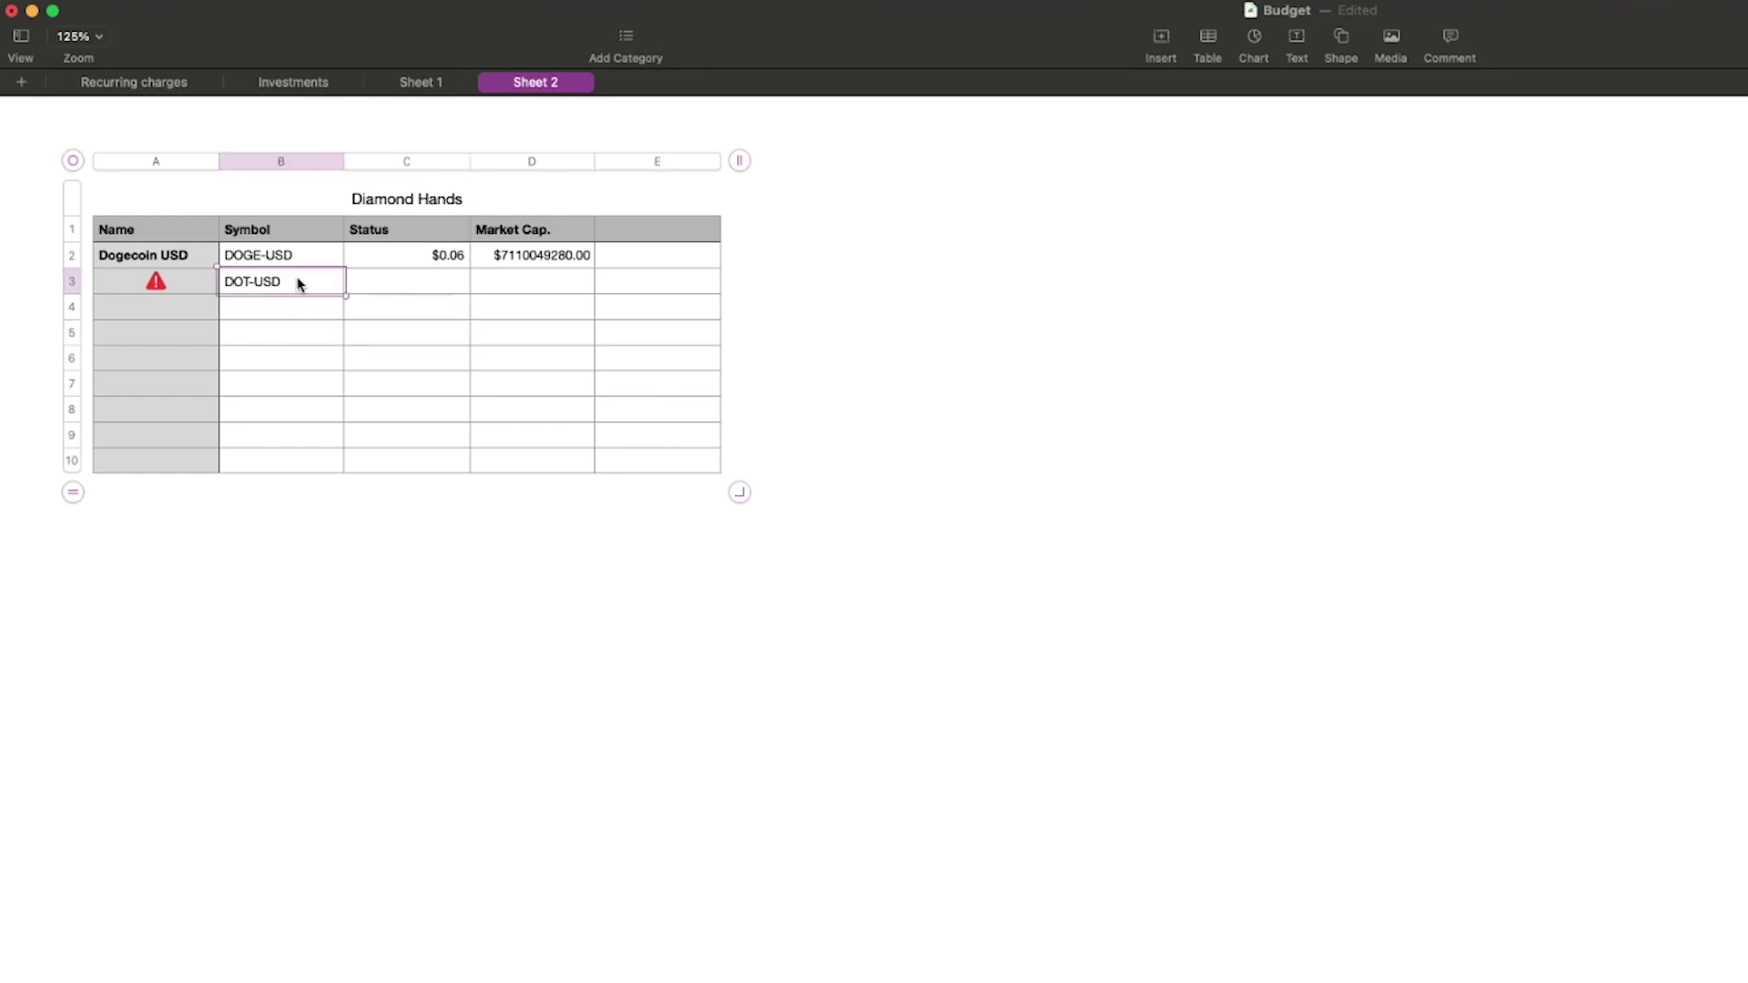
{"action": "double_click", "coordinate": [228, 280]}
{"action": "type", "text": "DOT"}
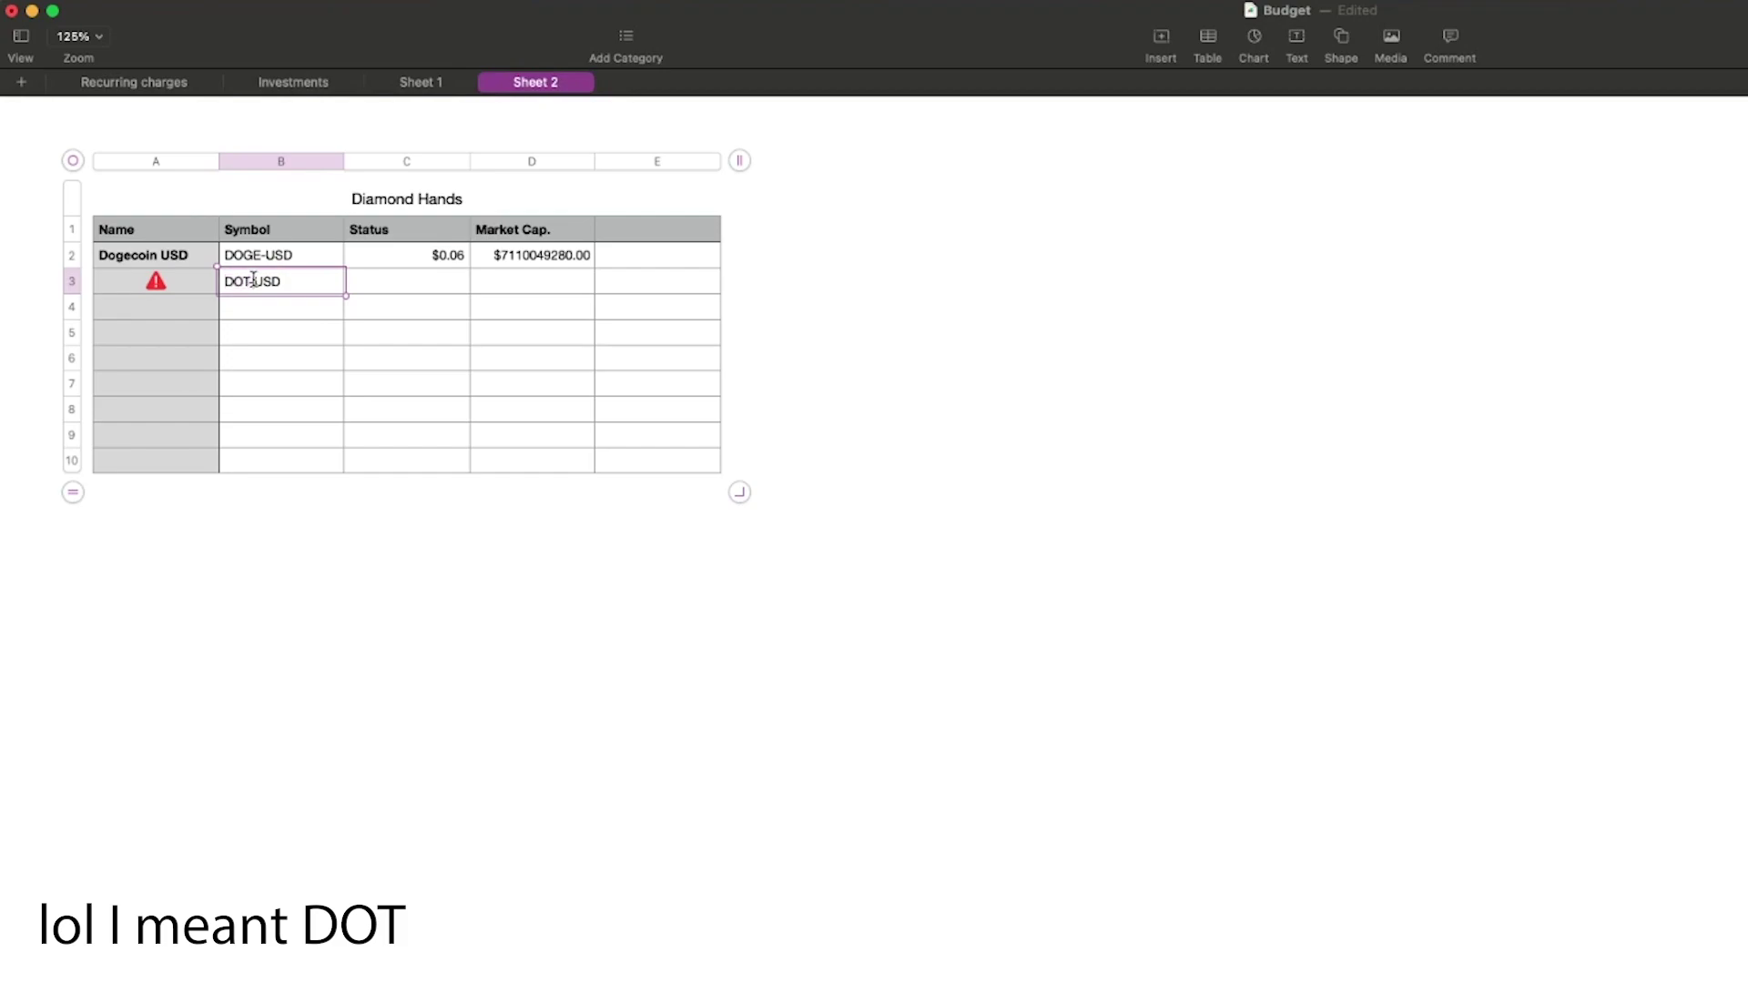
{"action": "type", "text": "1"}
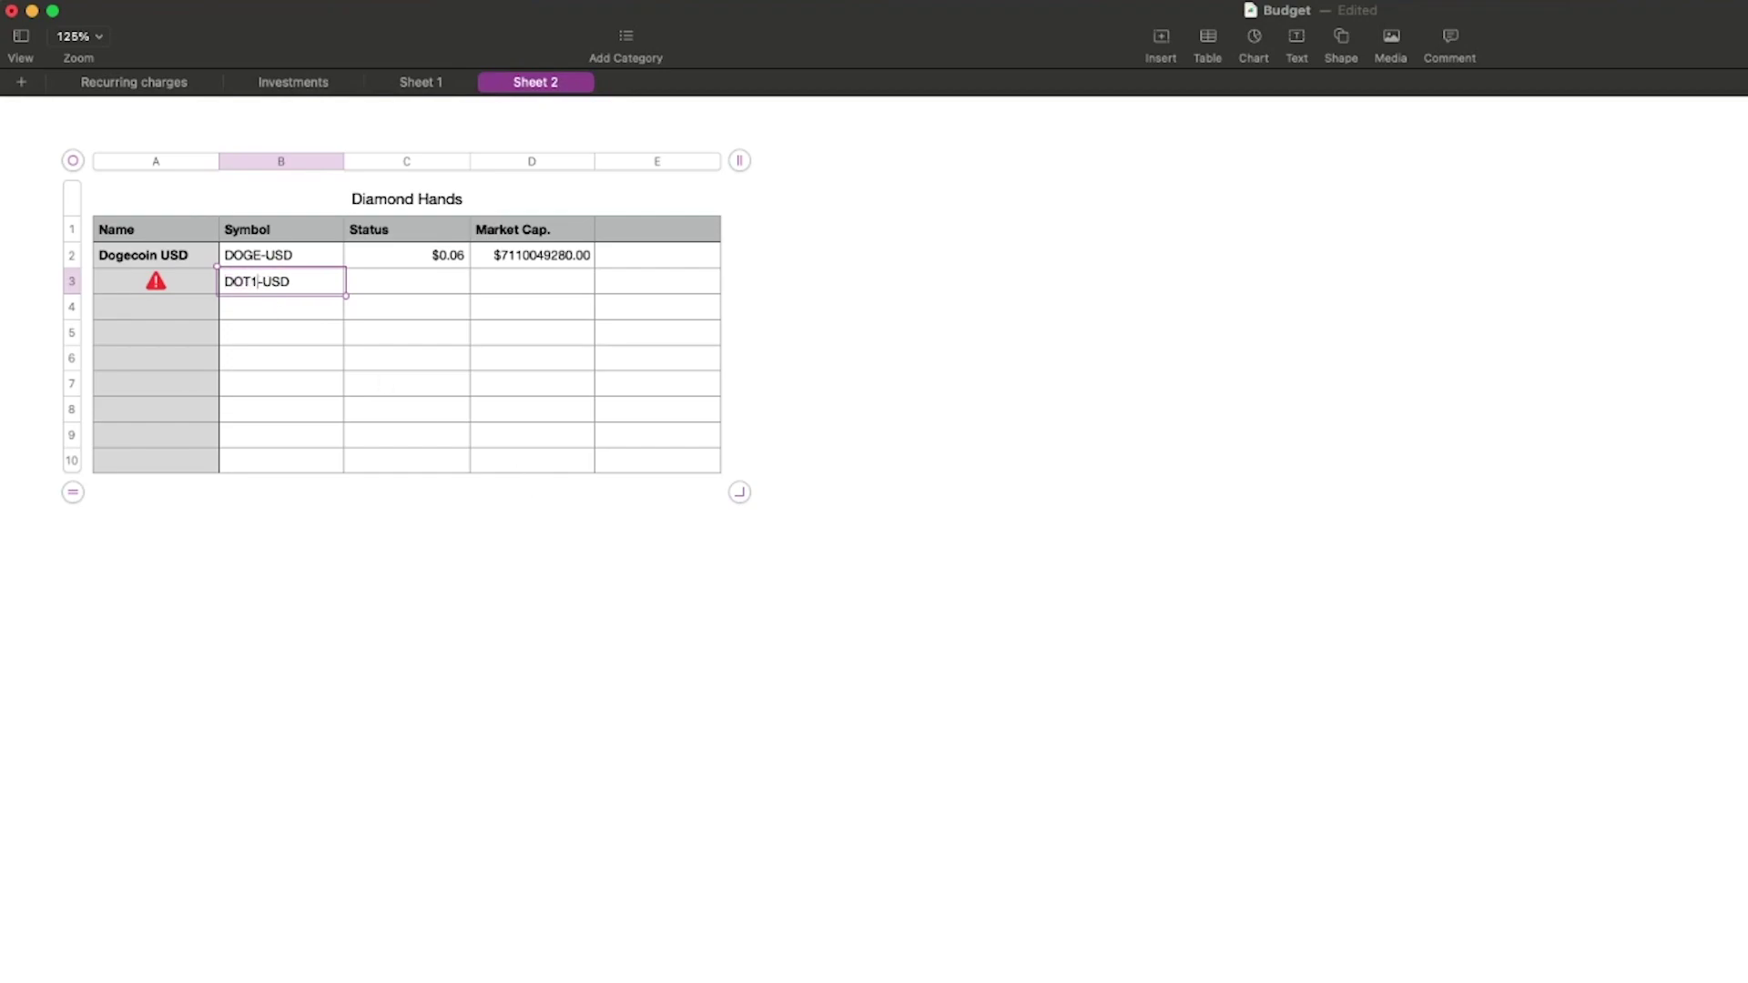
{"action": "key", "text": "Return"}
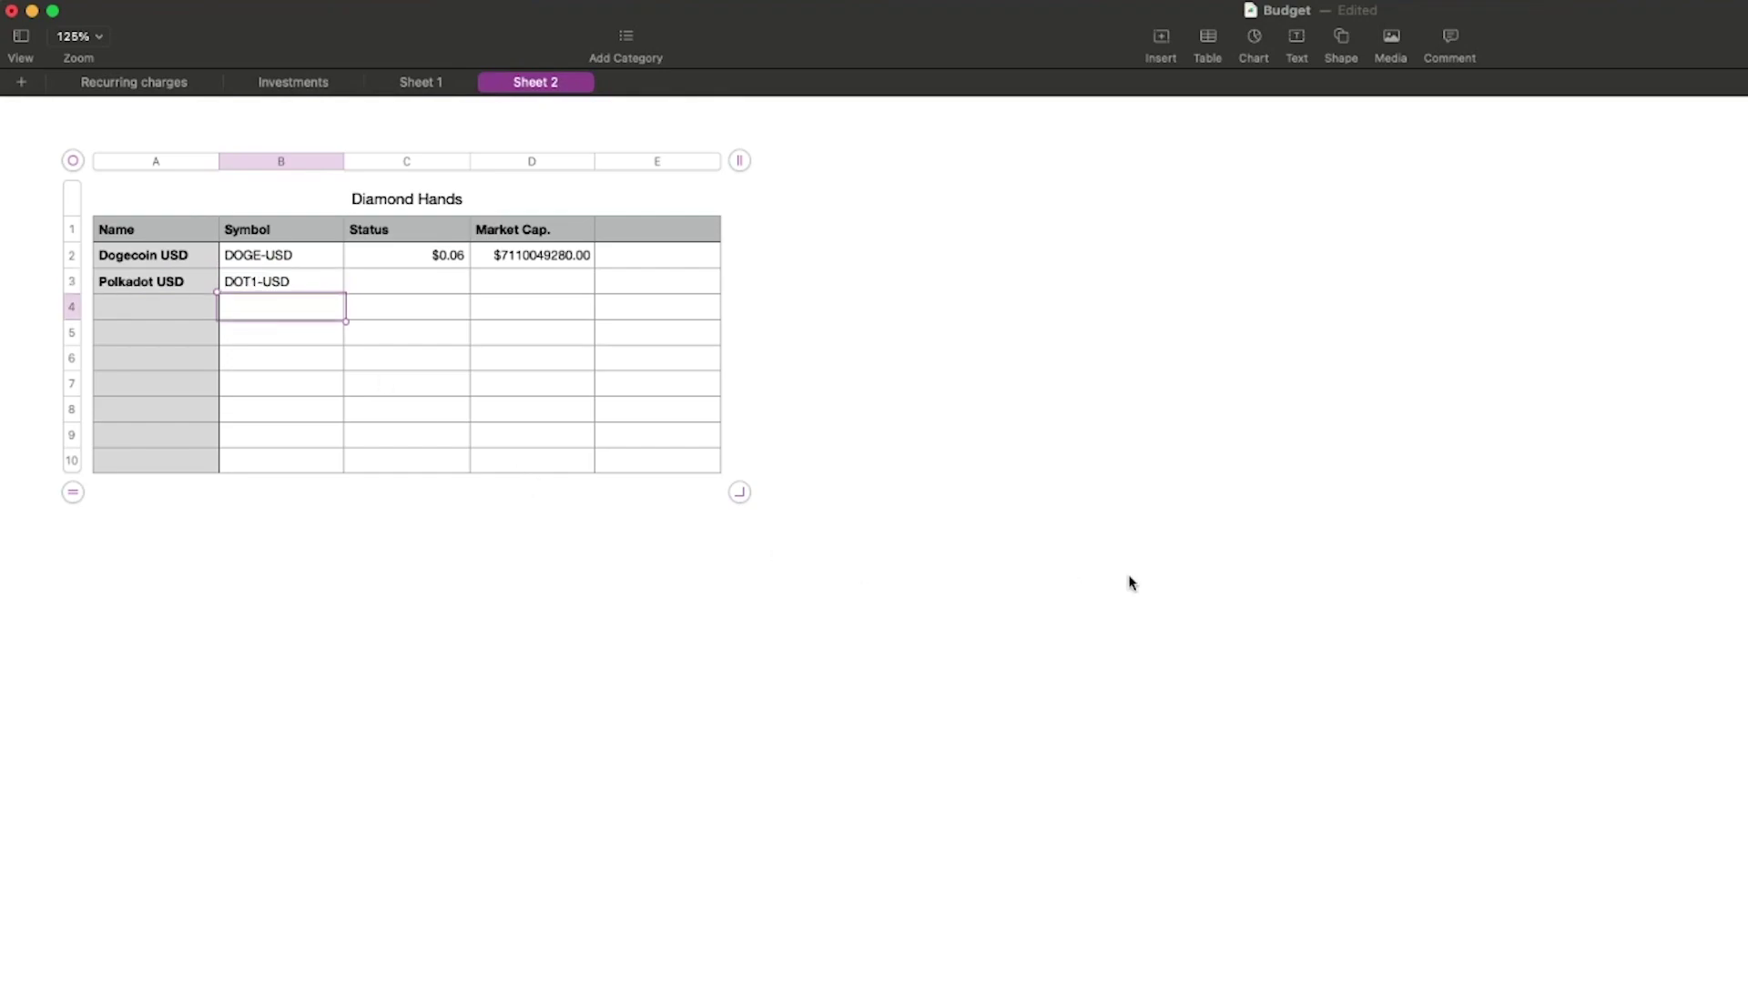
{"action": "left_click", "coordinate": [1130, 582]}
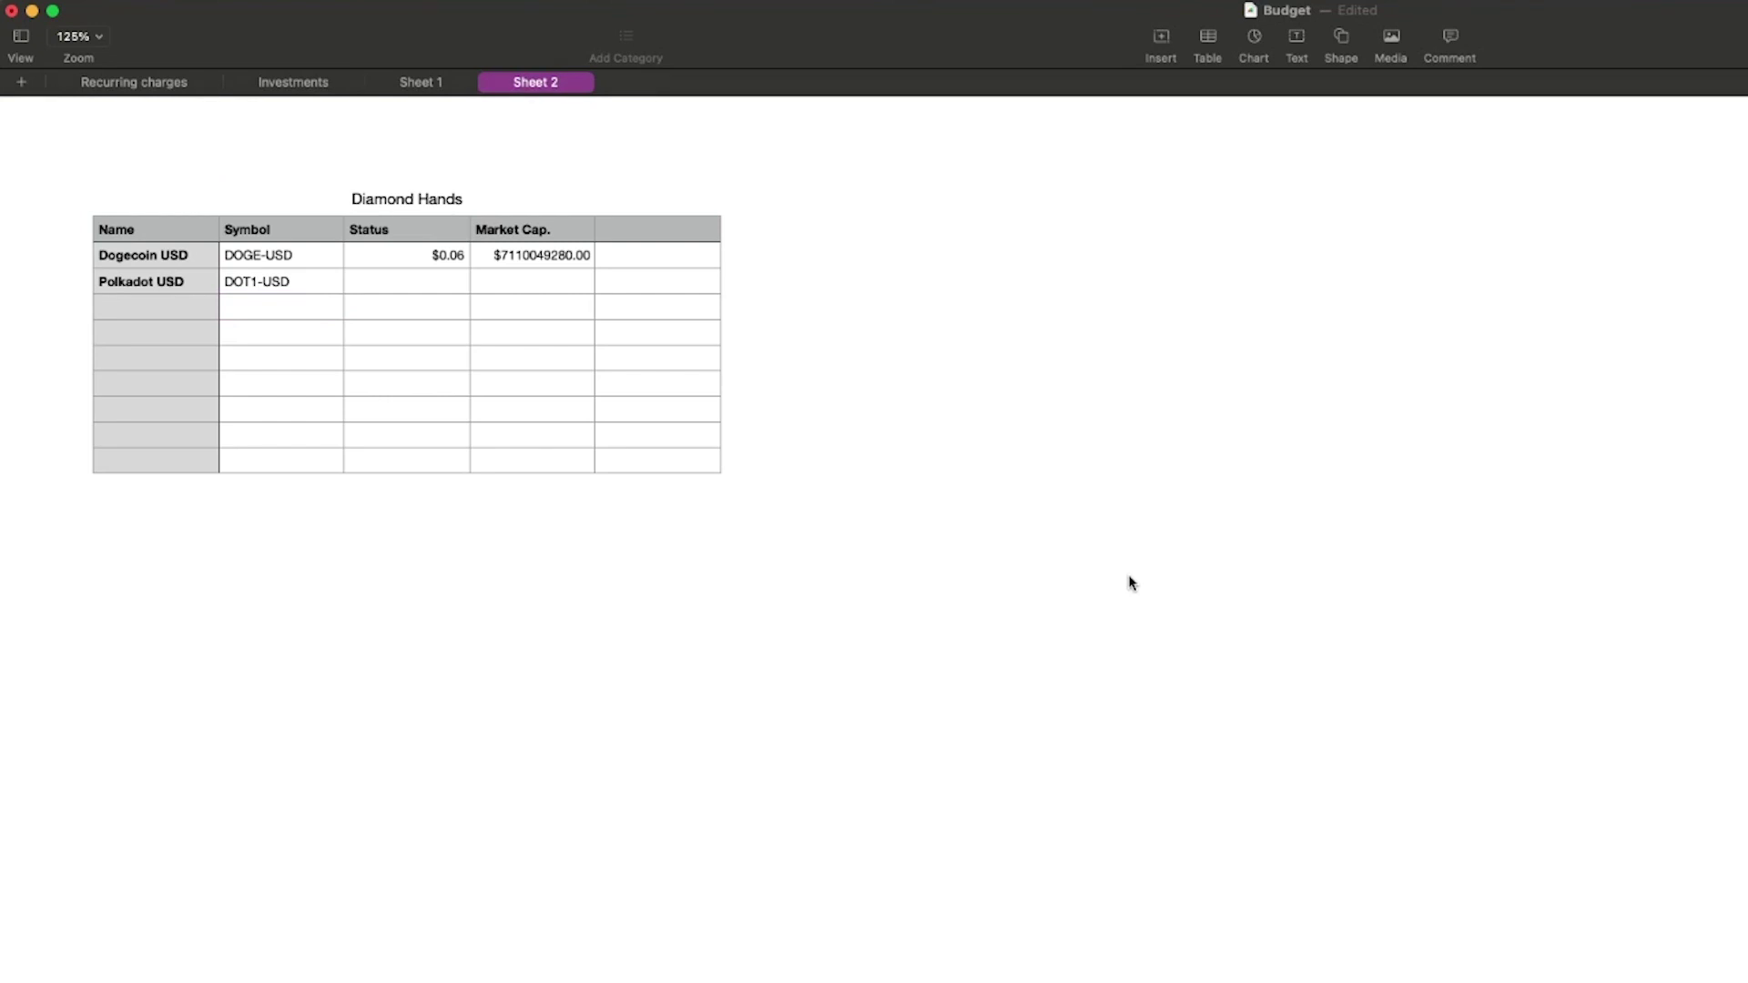
{"action": "left_click", "coordinate": [292, 282]}
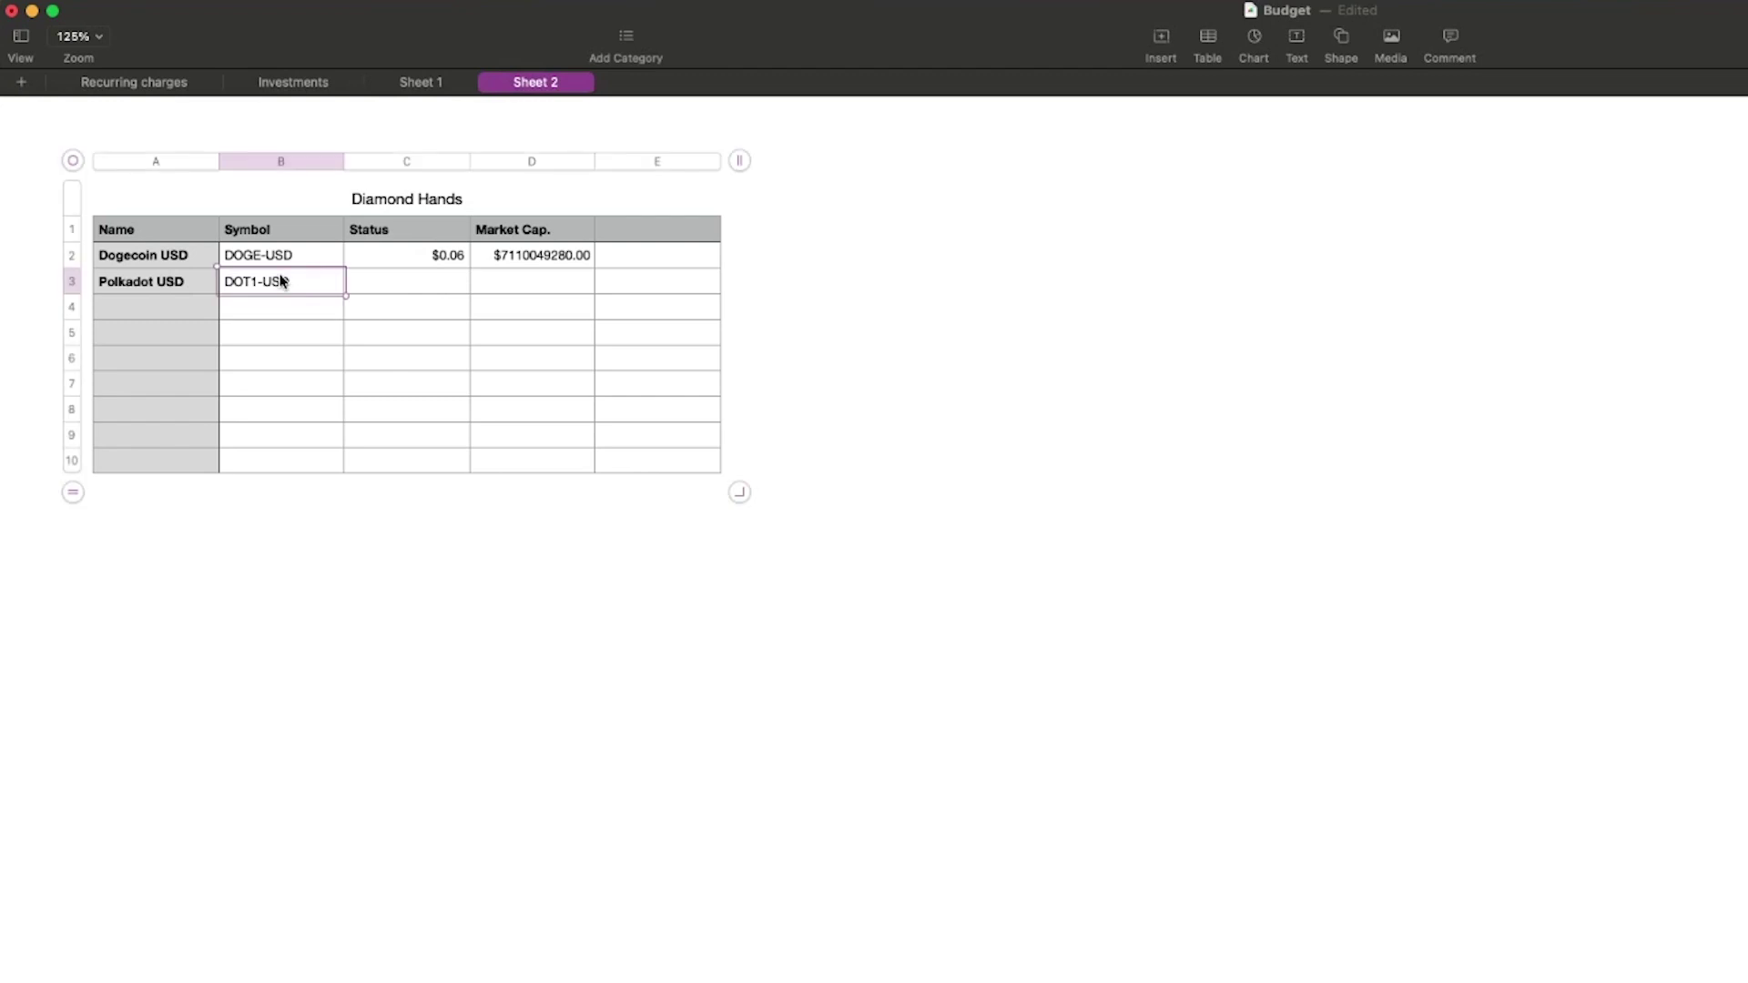
{"action": "key", "text": "super+z"}
{"action": "left_click", "coordinate": [355, 329]}
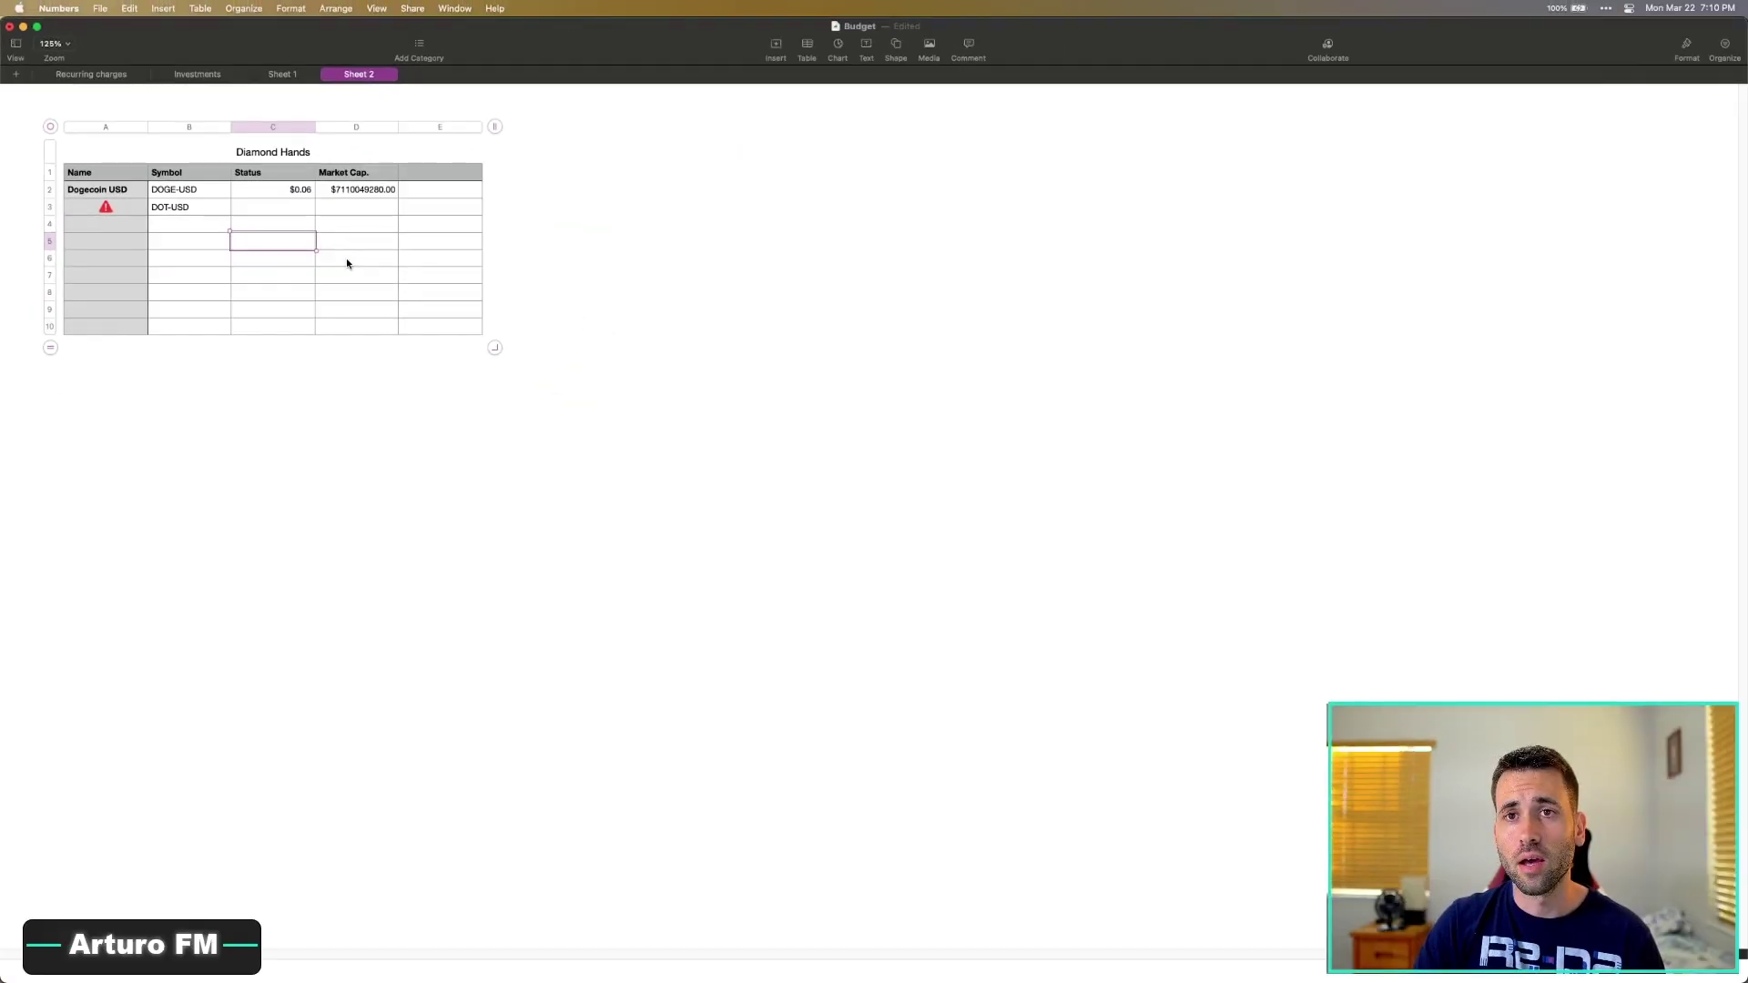
{"action": "left_click", "coordinate": [188, 208]}
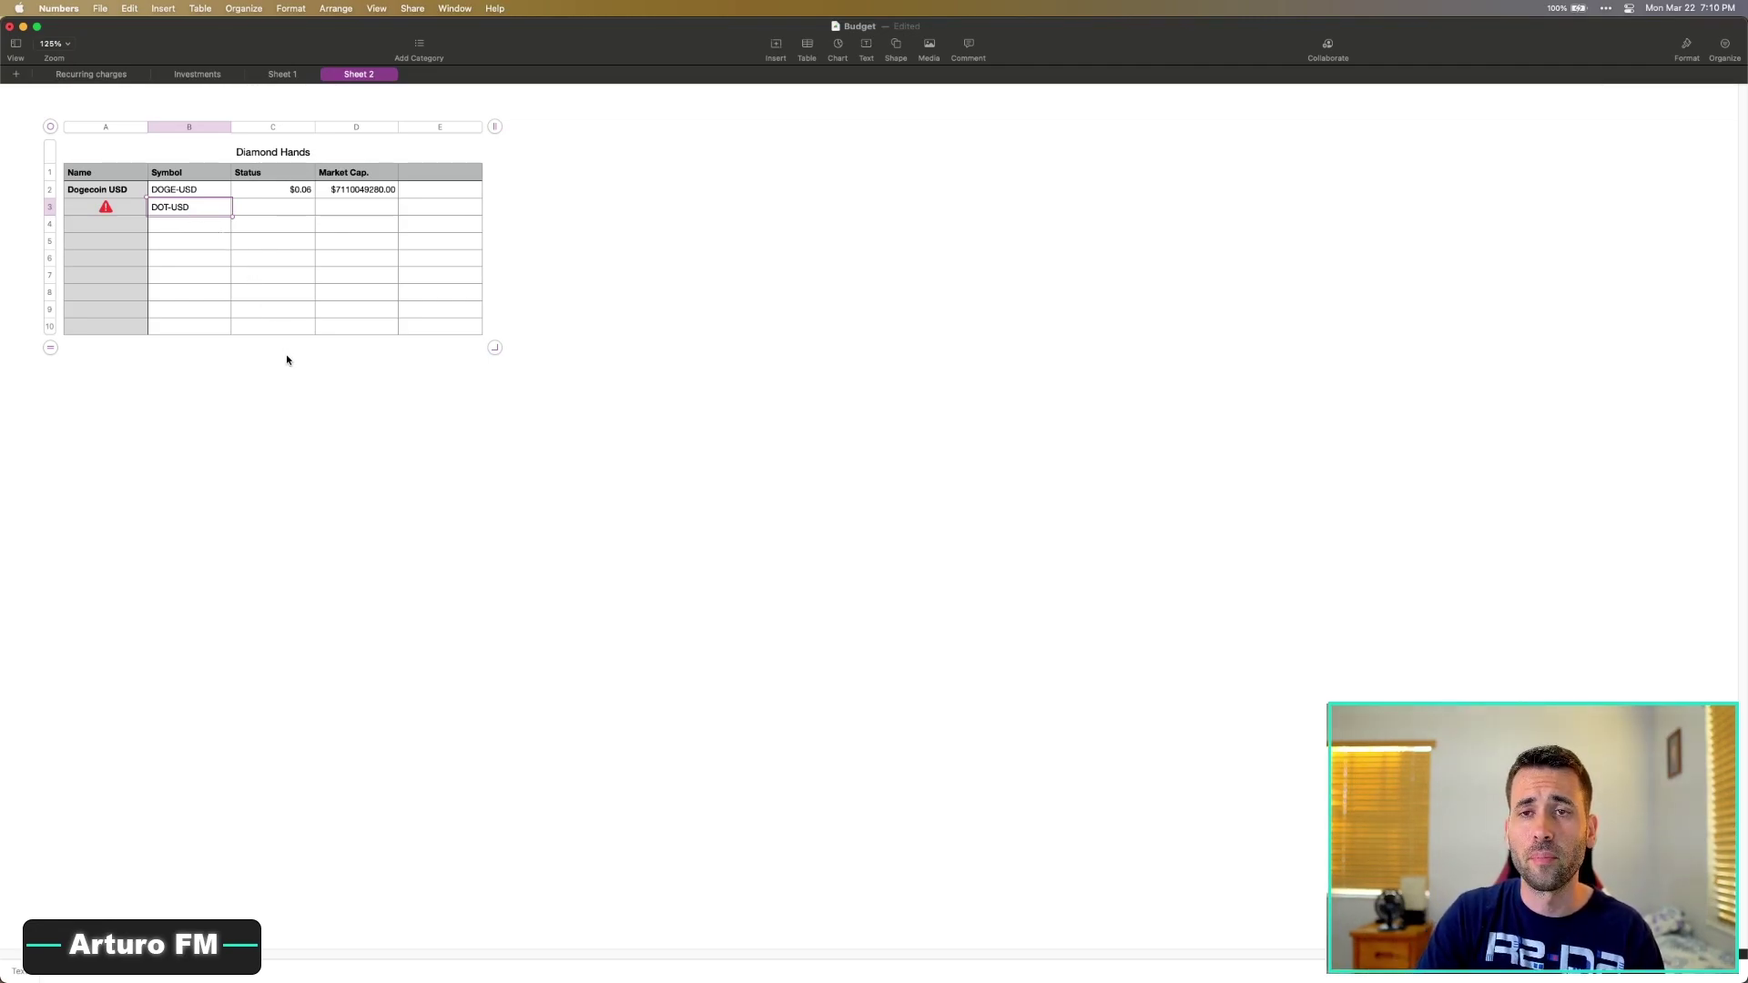
{"action": "key", "text": "super+Tab"}
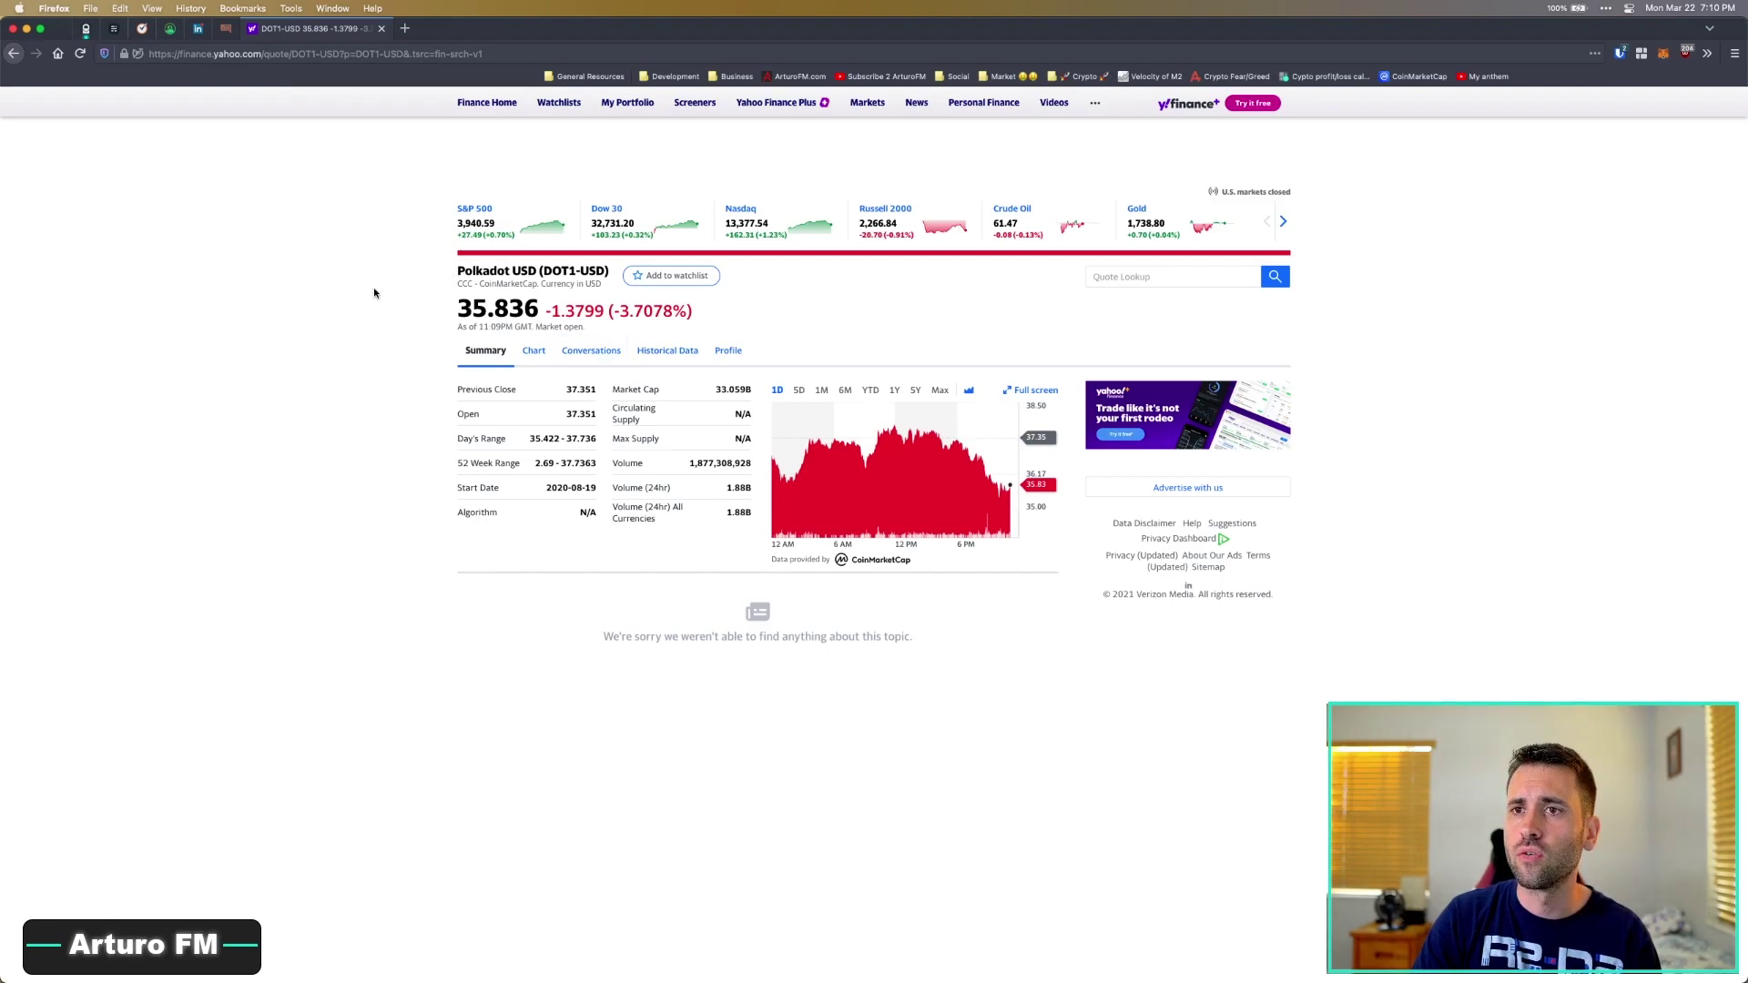
- Search Yahoo Finance for Polkadot and open the DOT1-USD Polkadot USD quote page
{"action": "double_click", "coordinate": [490, 271]}
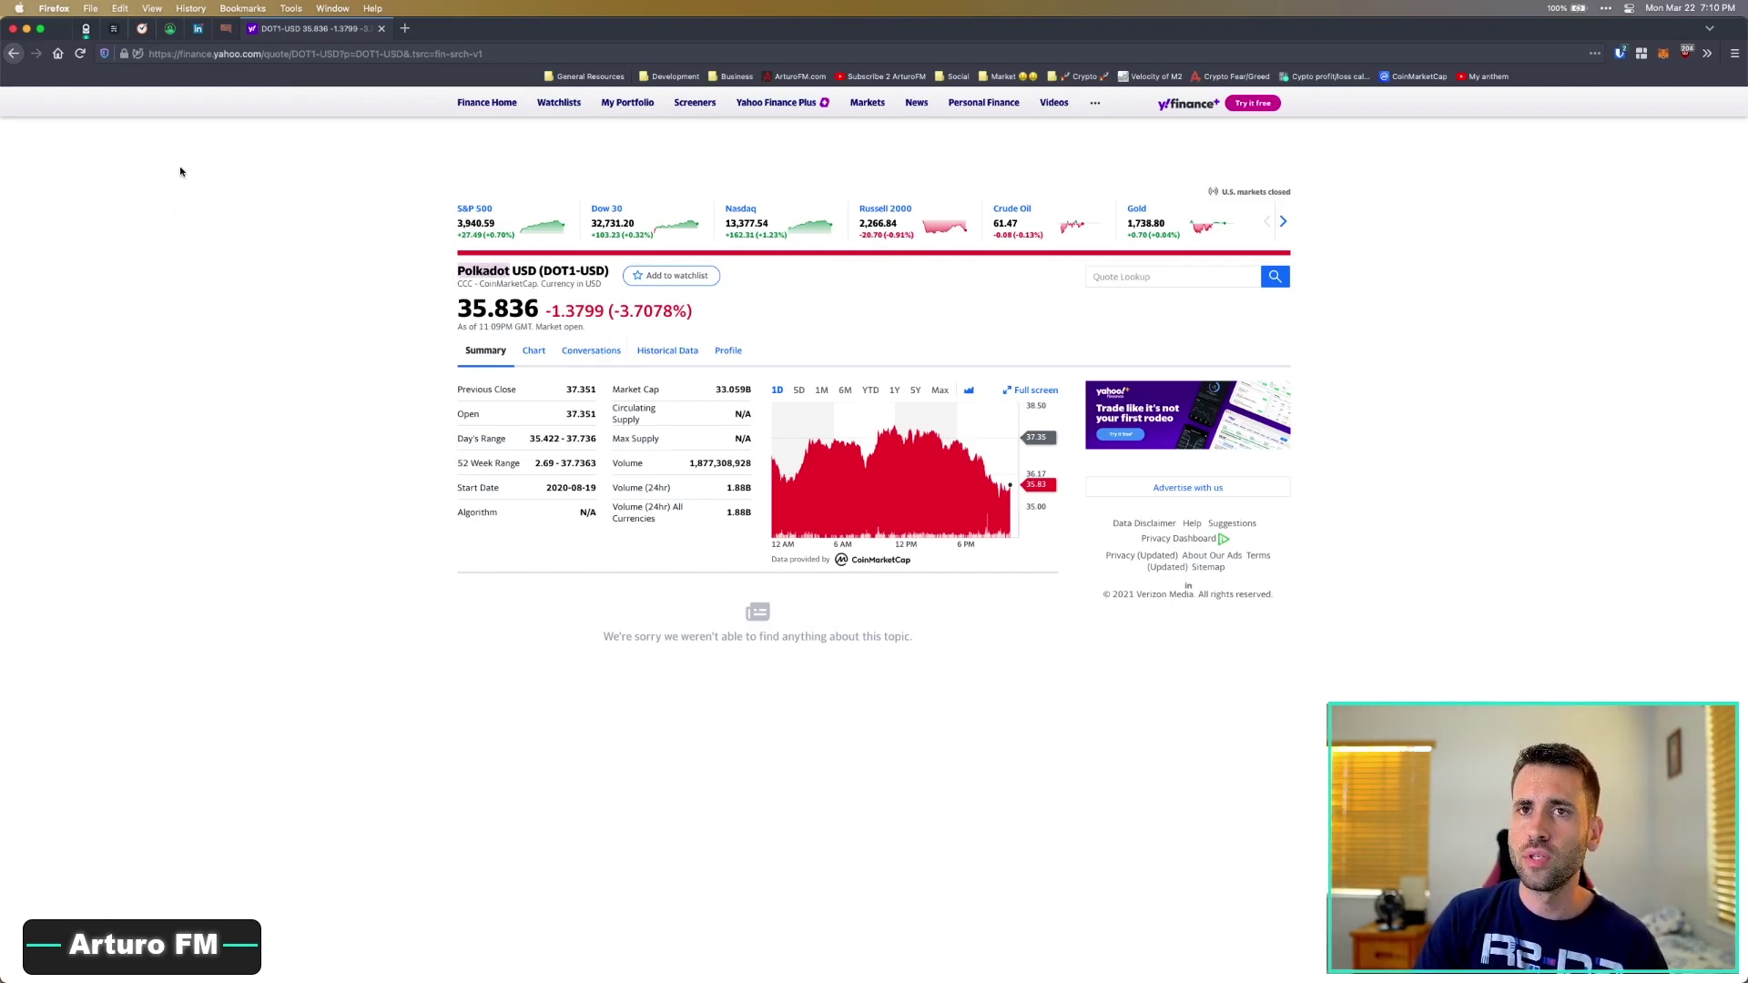
{"action": "left_click", "coordinate": [488, 104]}
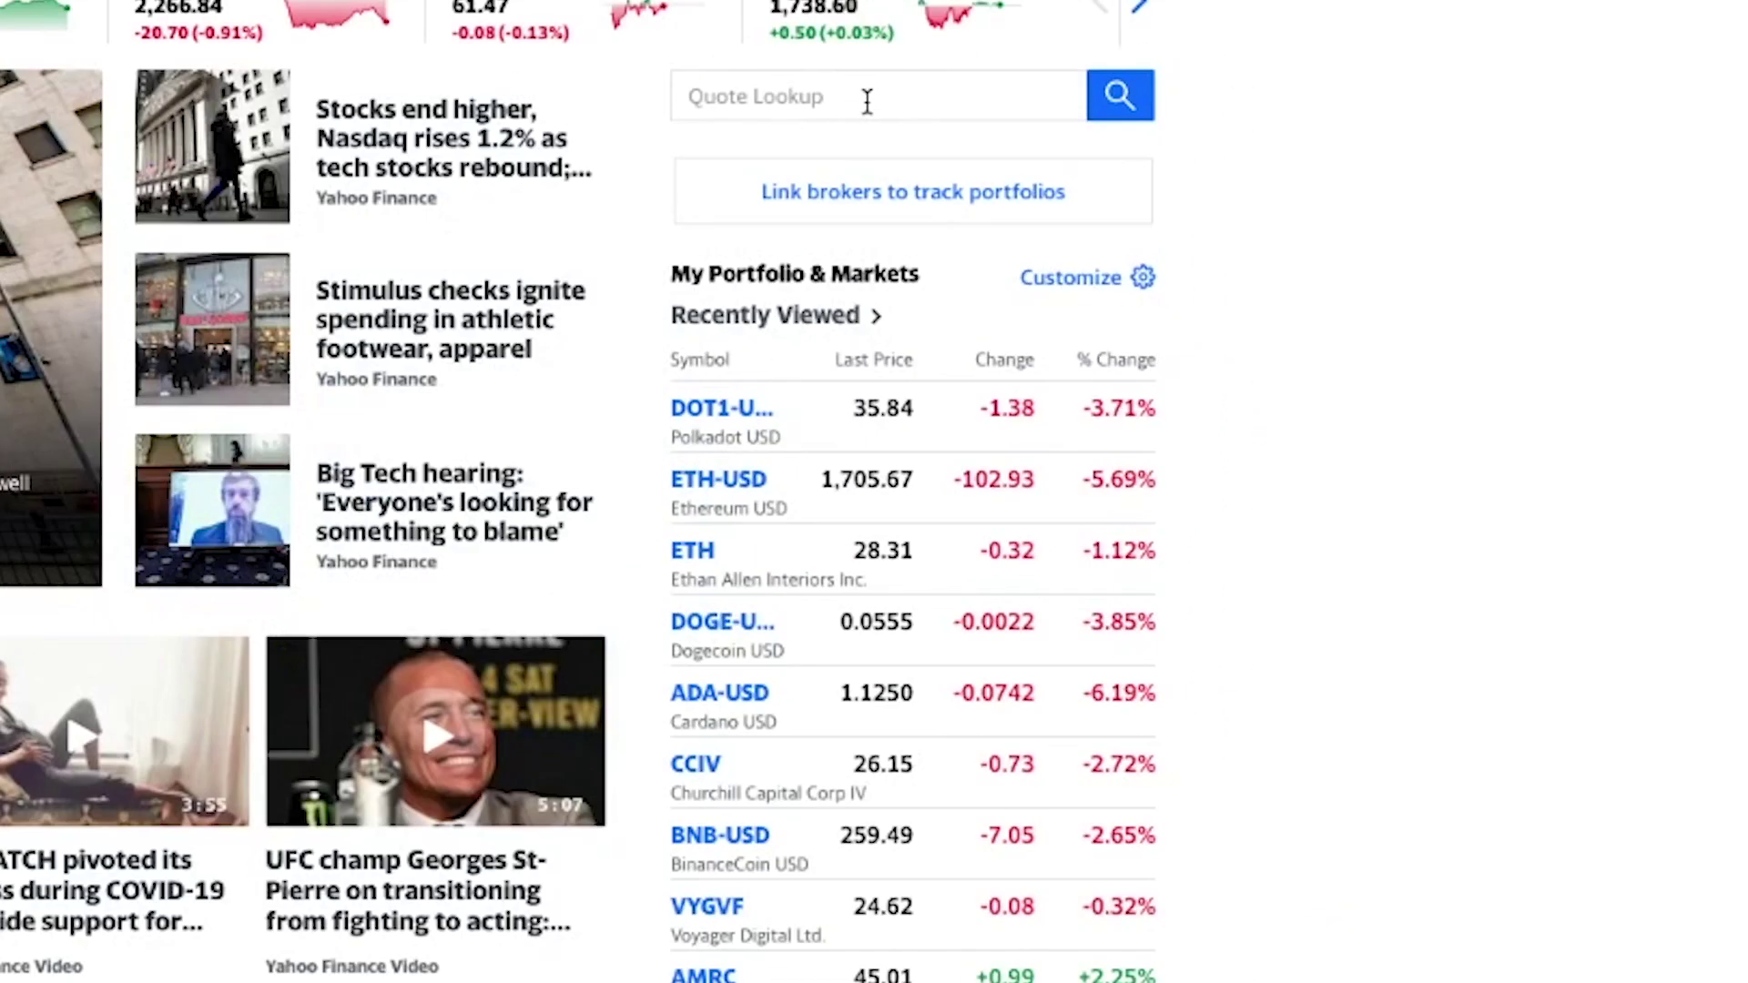
{"action": "left_click", "coordinate": [867, 100]}
{"action": "type", "text": "Polkadot"}
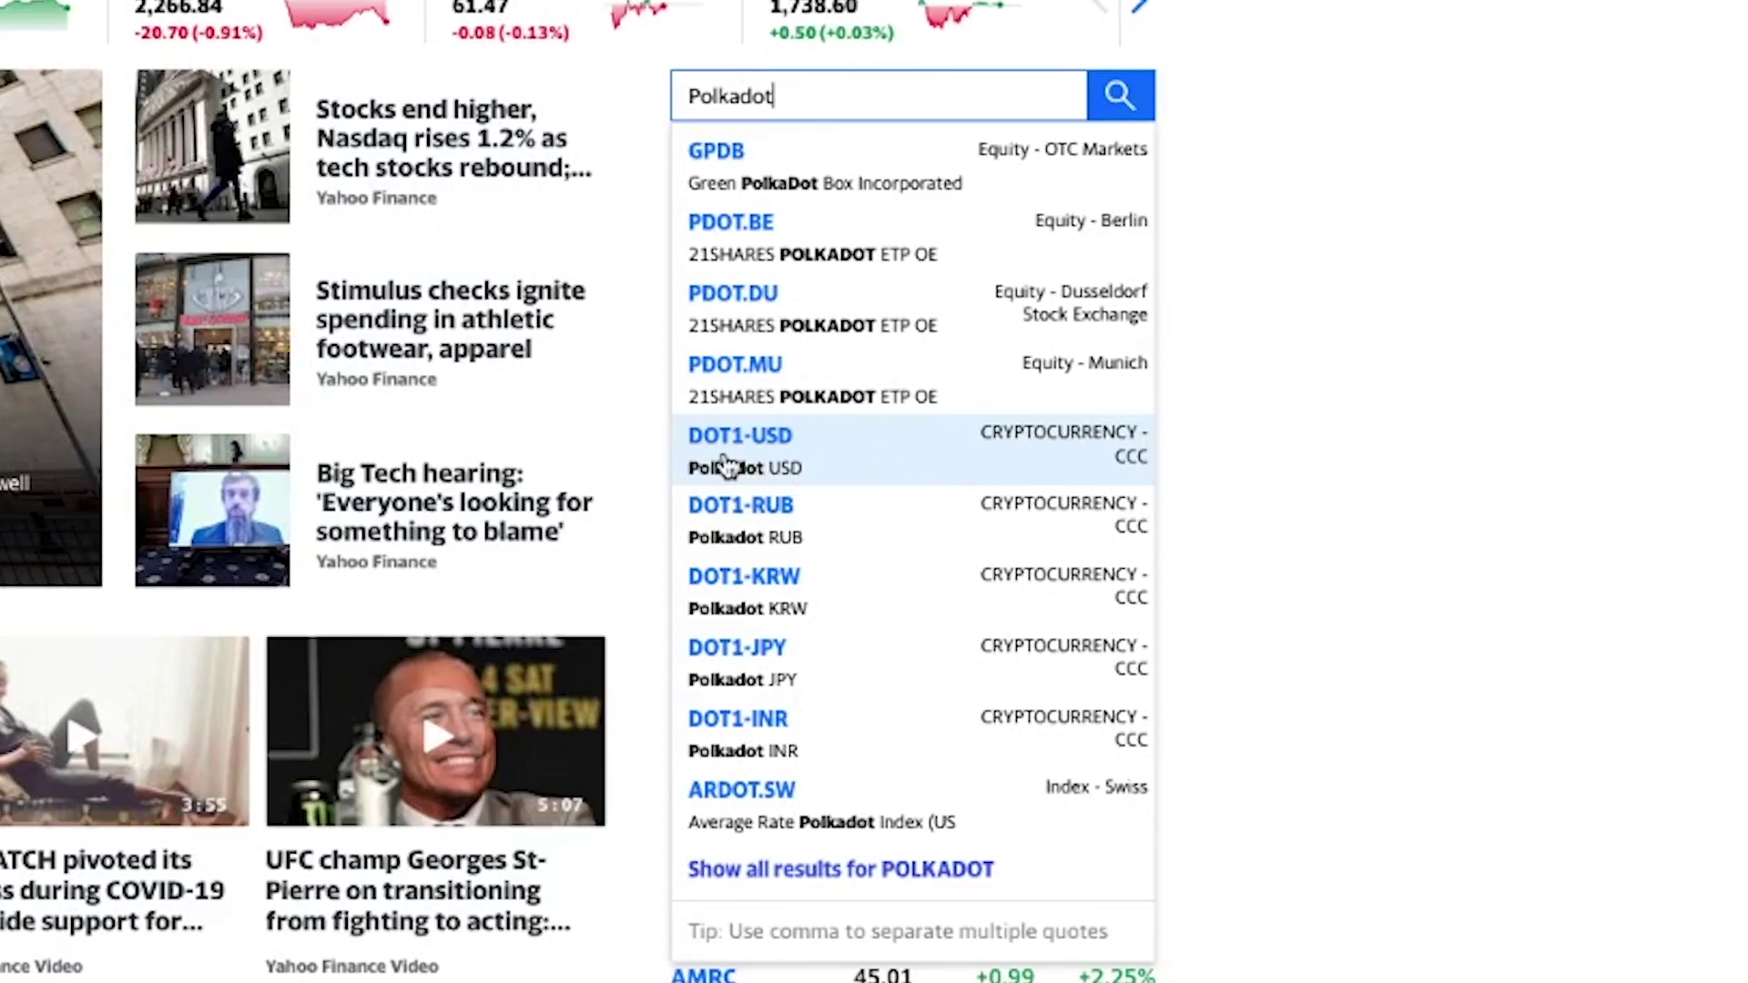
{"action": "left_click", "coordinate": [886, 456]}
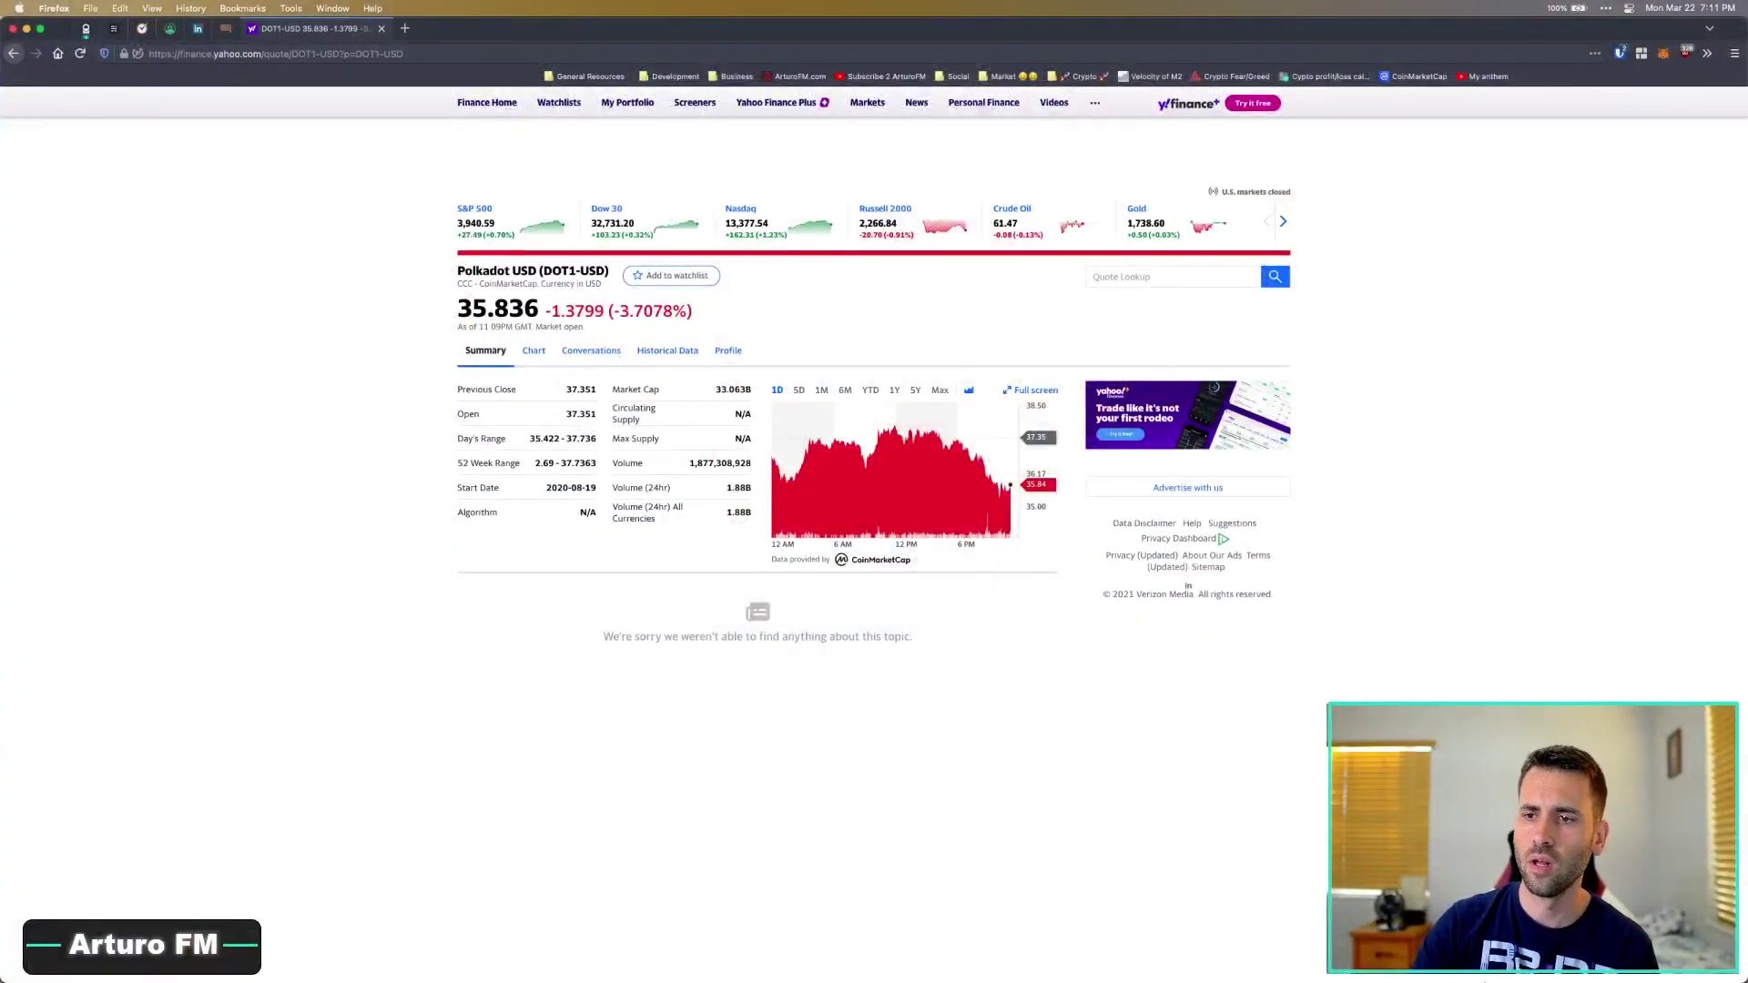
- Switch back to the crypto tracker spreadsheet
{"action": "mouse_move", "coordinate": [474, 975]}
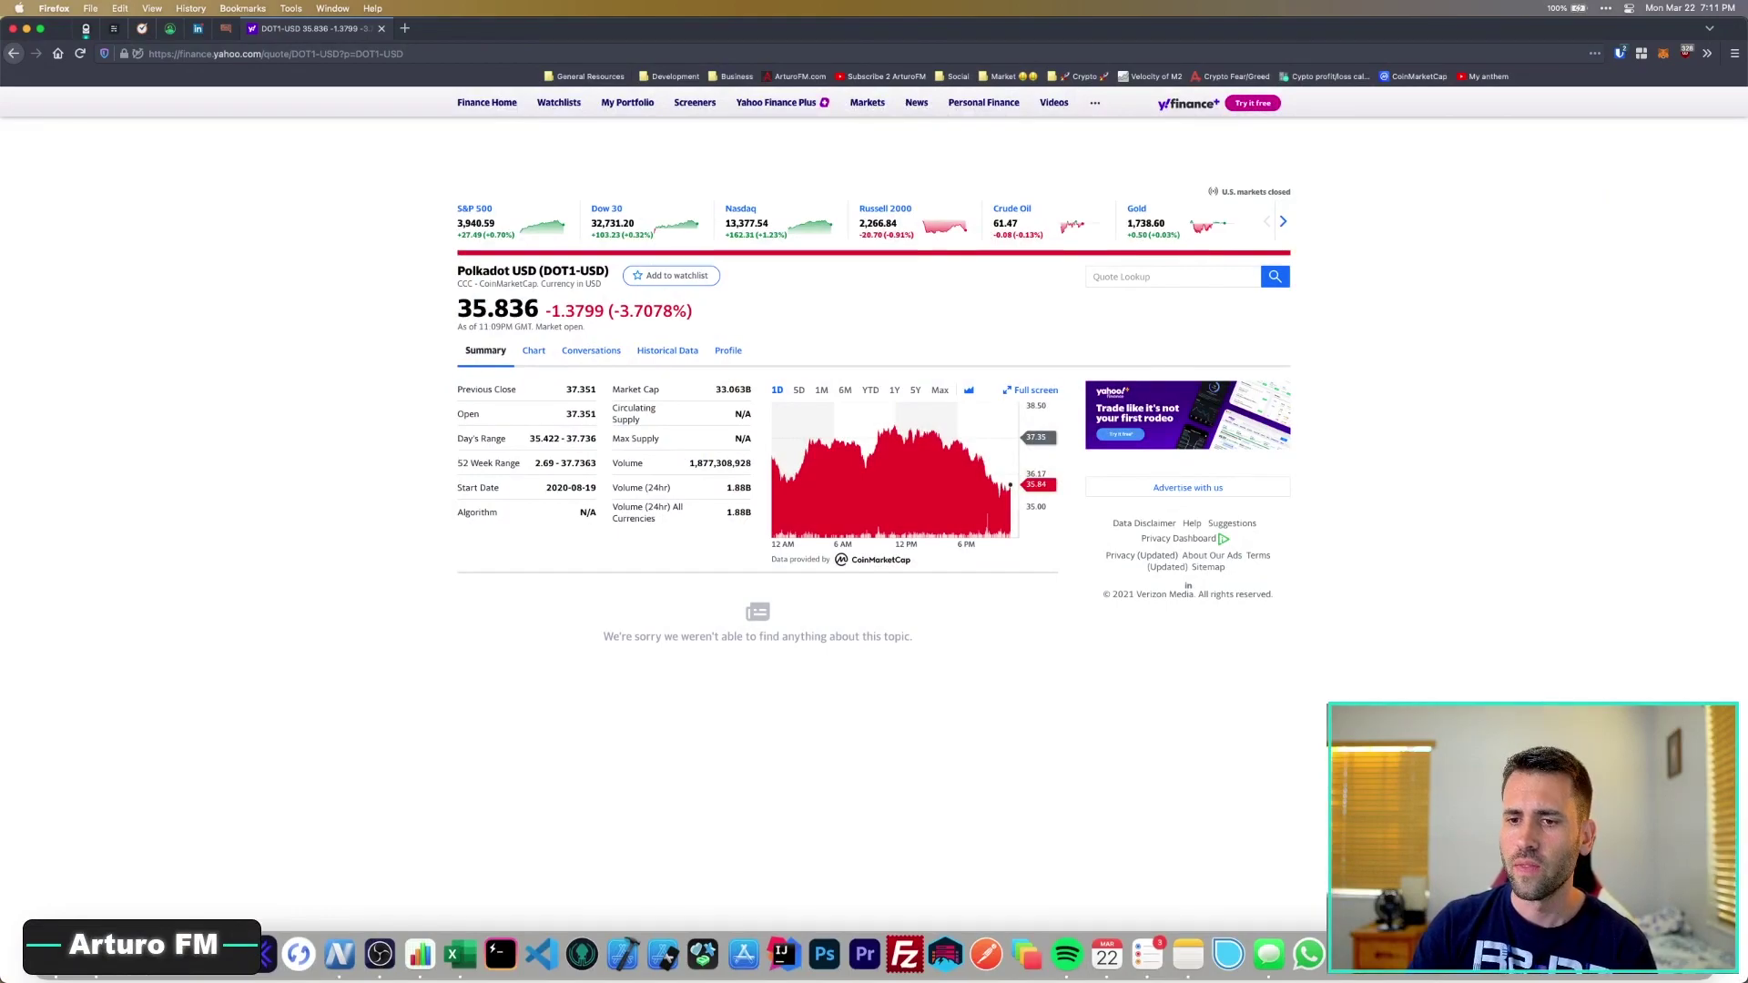
{"action": "left_click", "coordinate": [474, 961]}
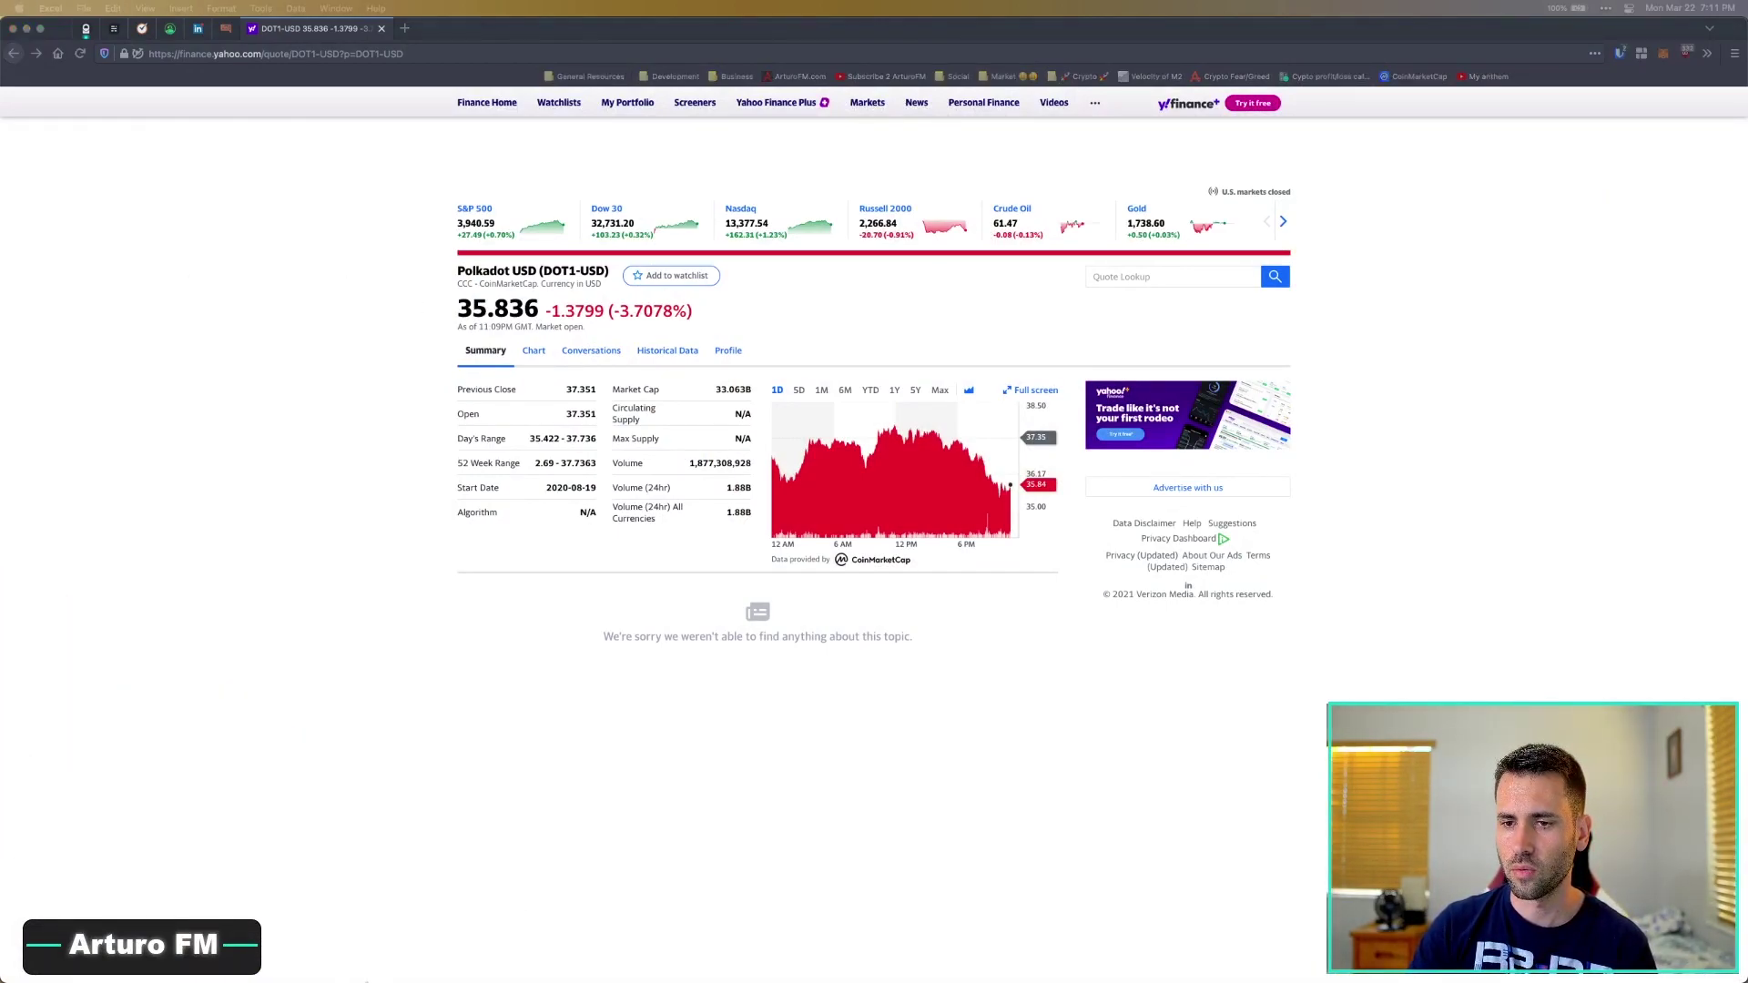
{"action": "mouse_move", "coordinate": [389, 979]}
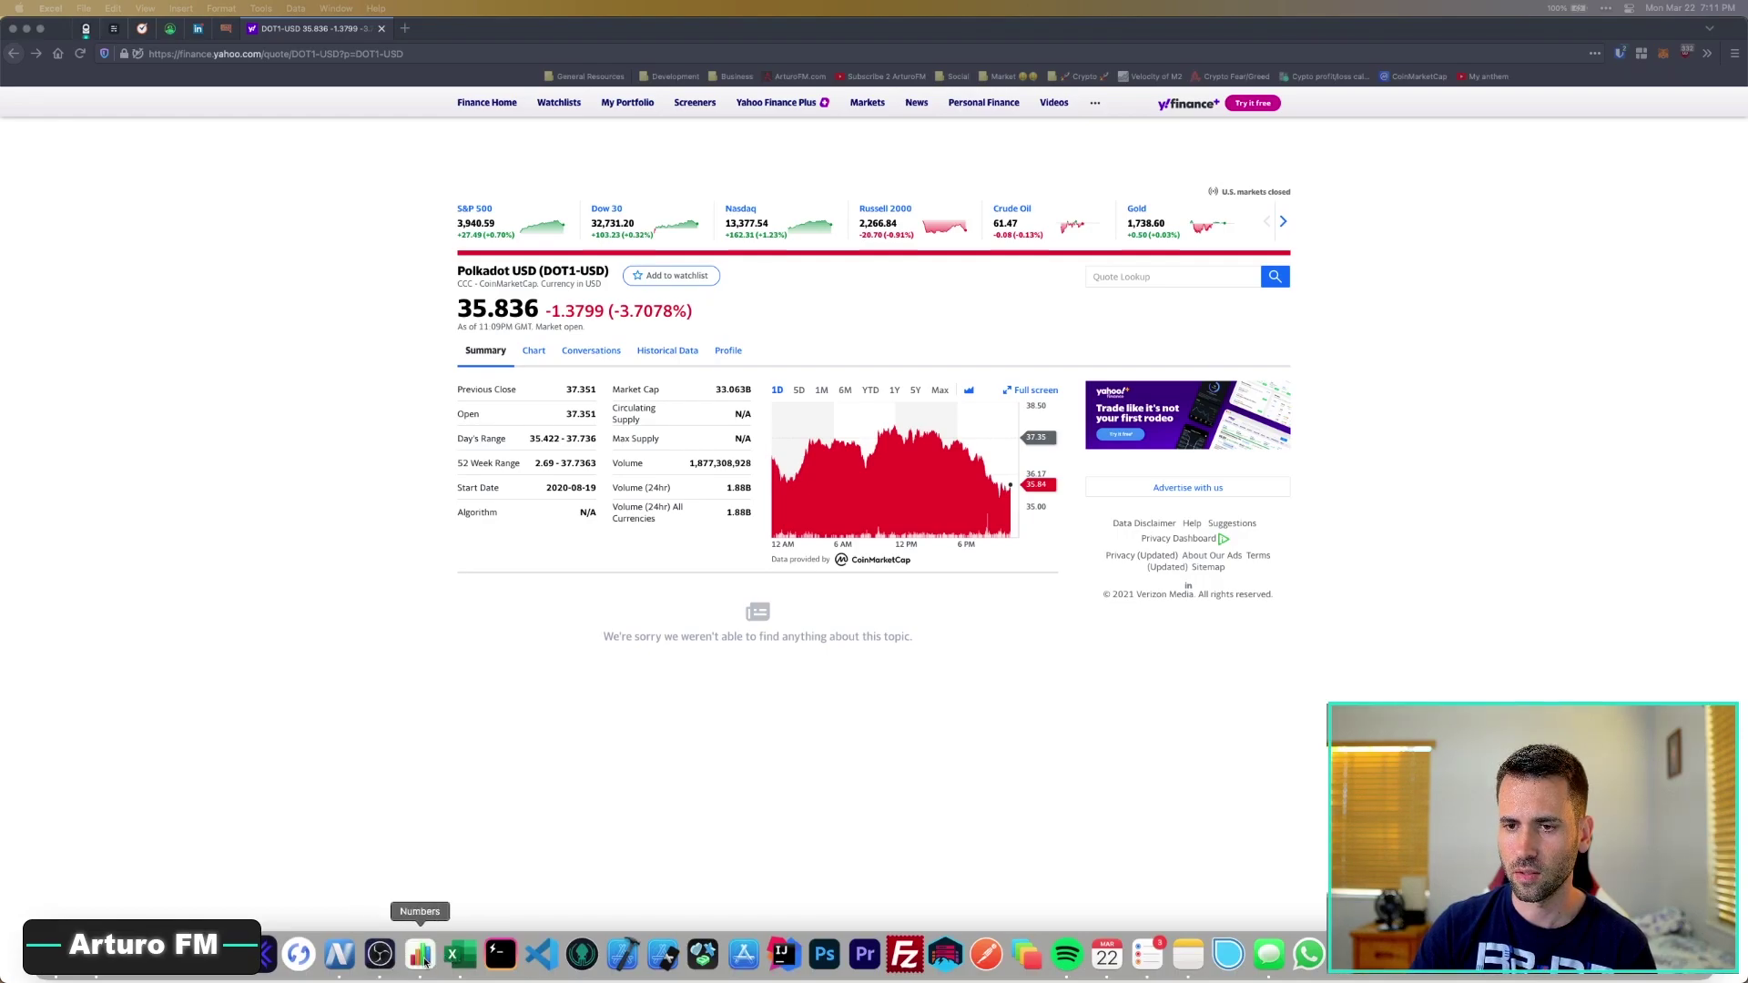
{"action": "left_click", "coordinate": [420, 956]}
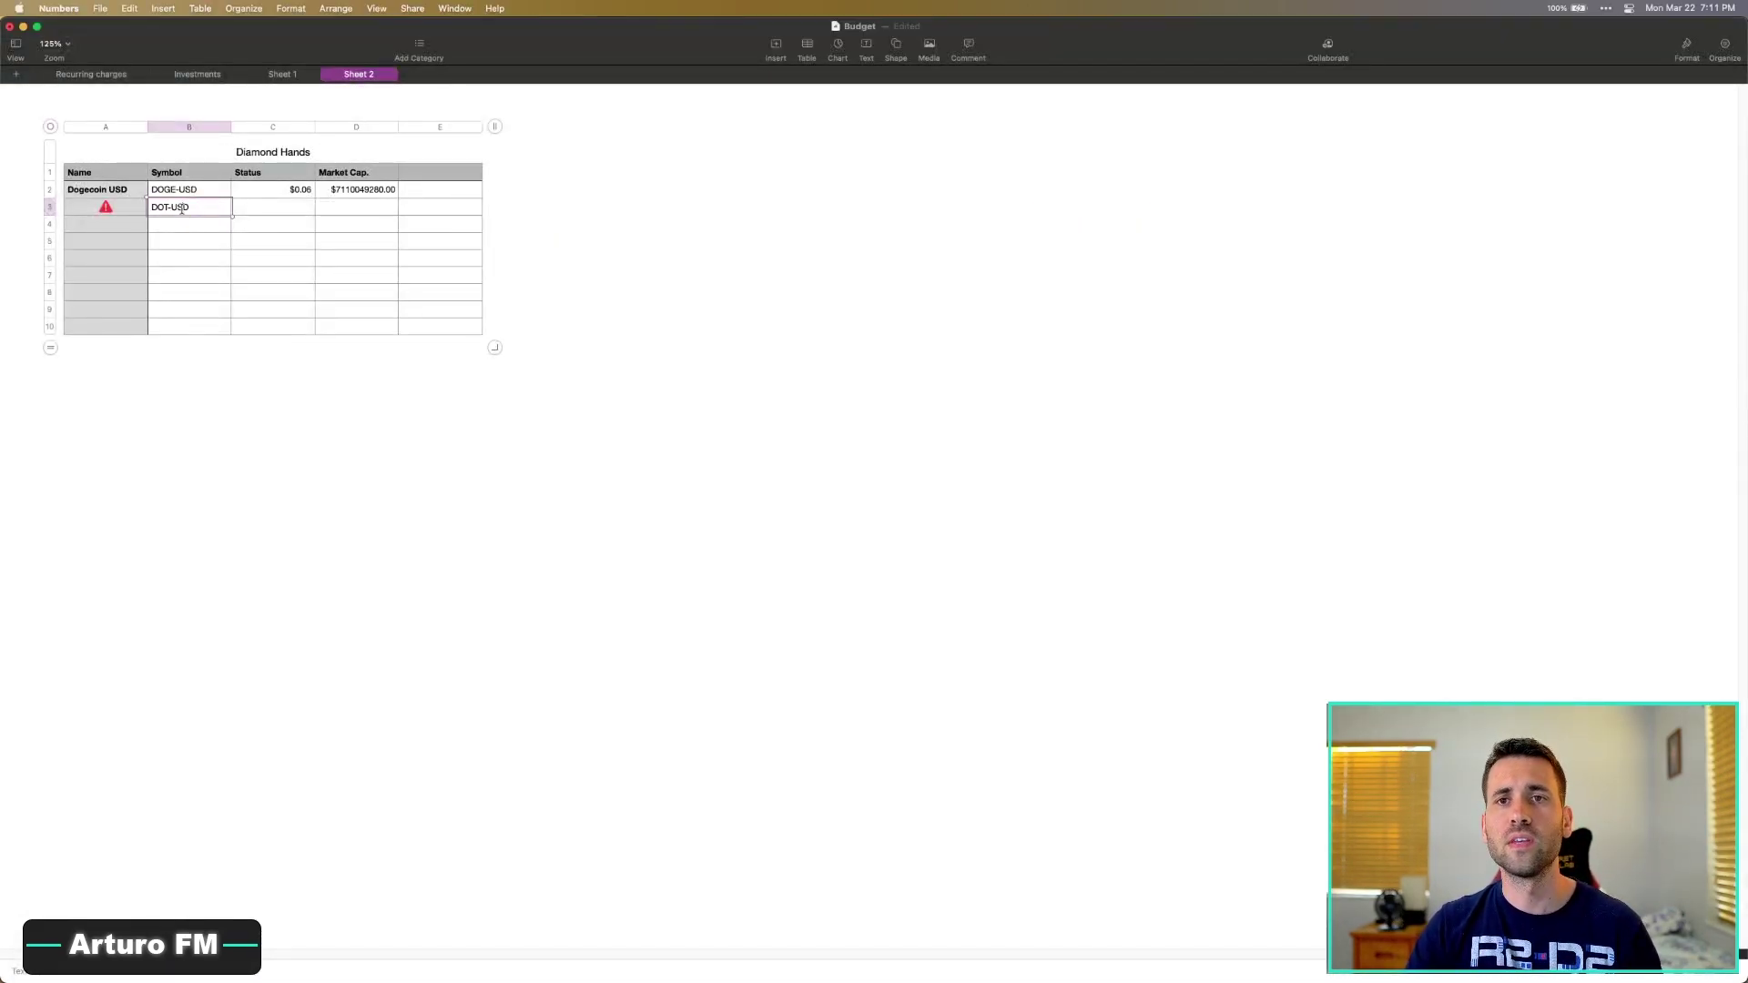
- Correct the Polkadot symbol in B3 to DOT1-USD
{"action": "type", "text": "1"}
{"action": "key", "text": "Return"}
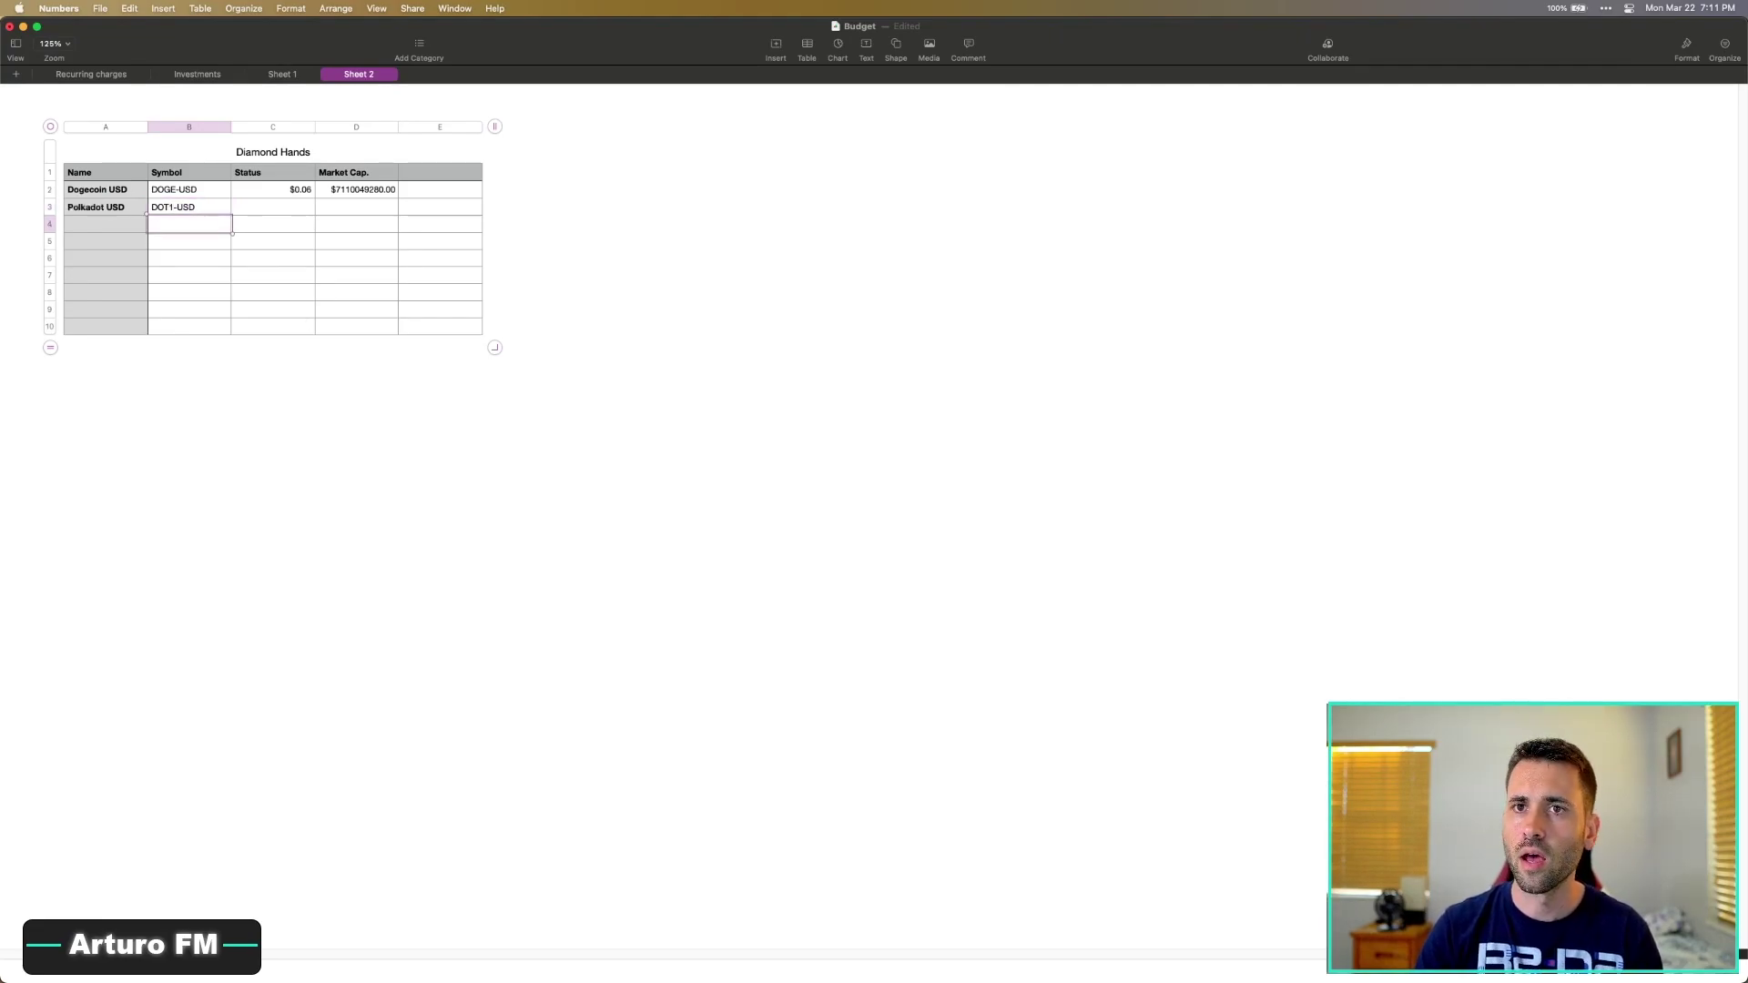
{"action": "left_click", "coordinate": [196, 208]}
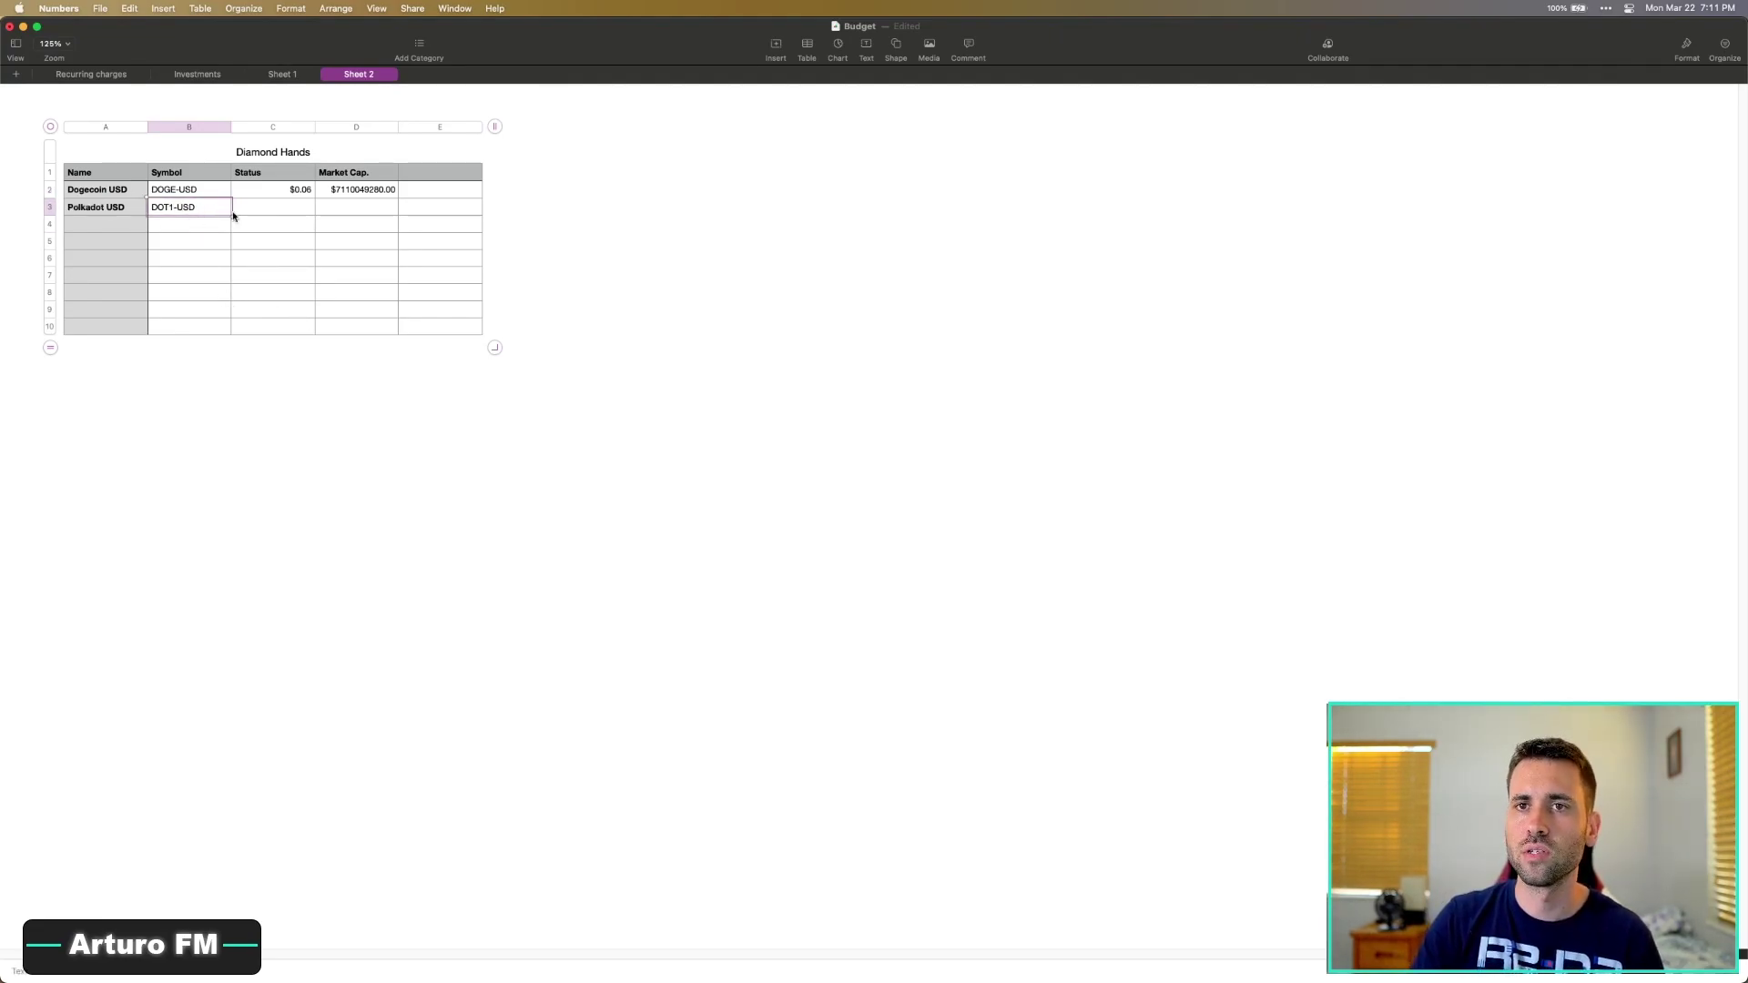
{"action": "key", "text": "Tab"}
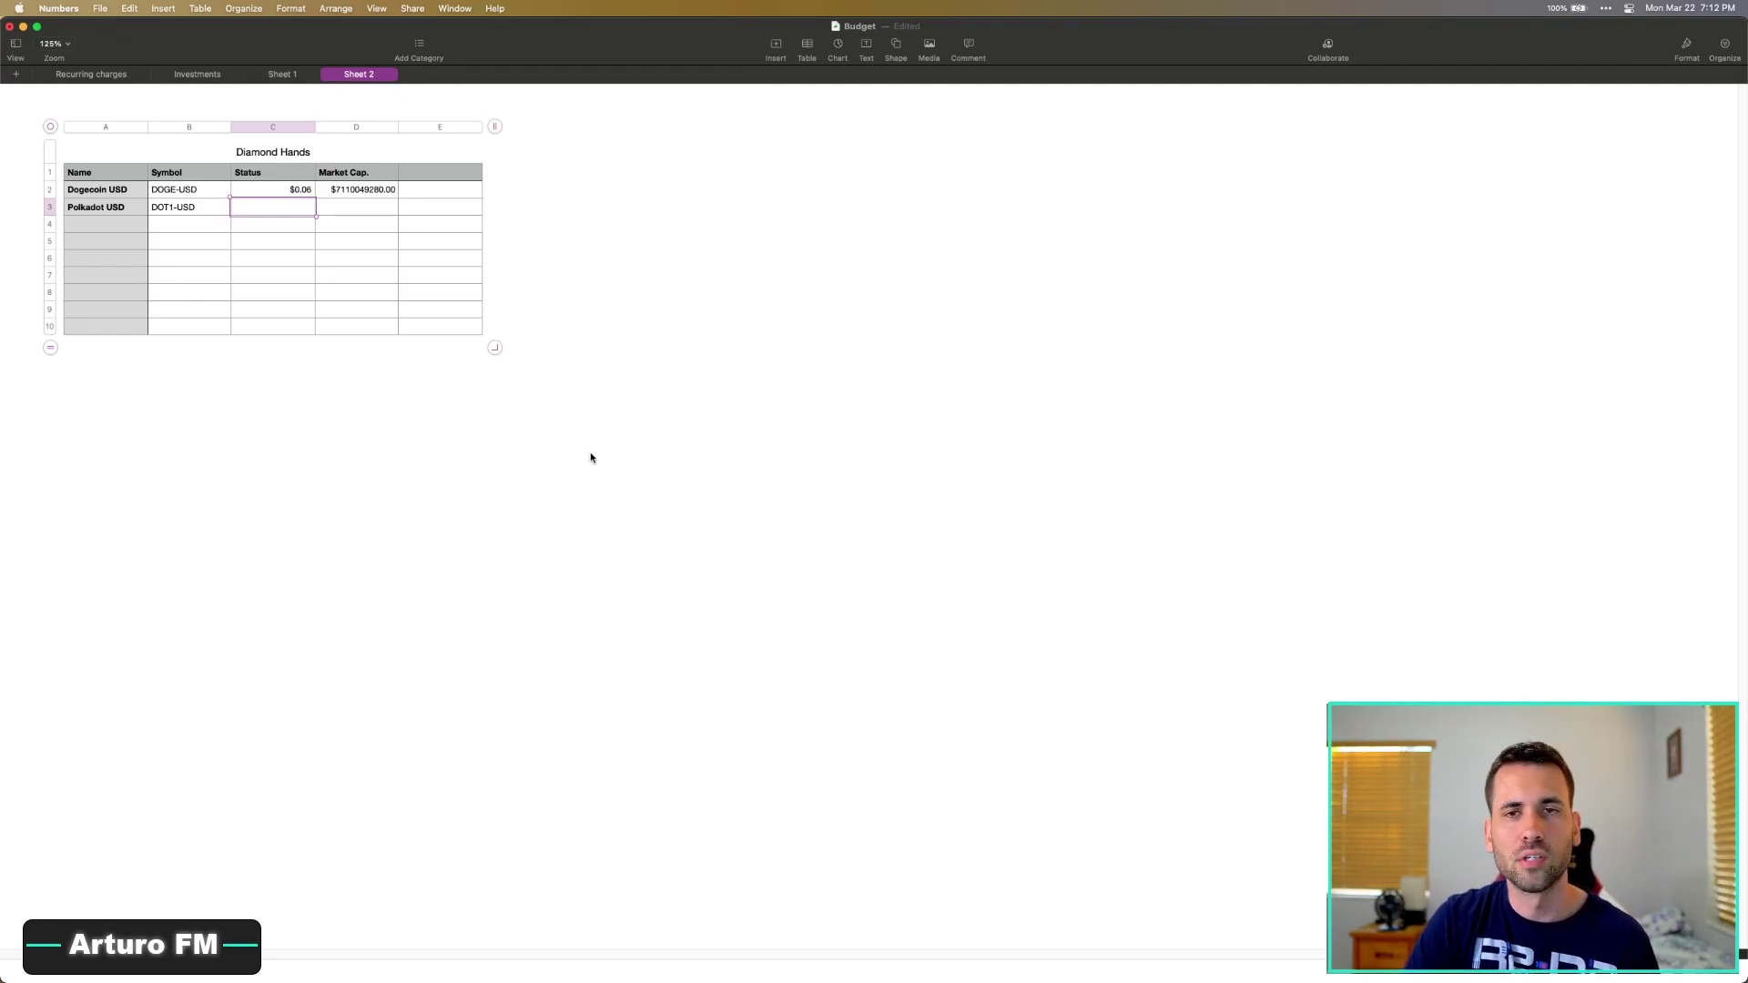
- Copy Dogecoin's live price and market cap formulas from C2 and D2 into C3 and D3
{"action": "left_click", "coordinate": [306, 191]}
{"action": "left_click", "coordinate": [302, 210]}
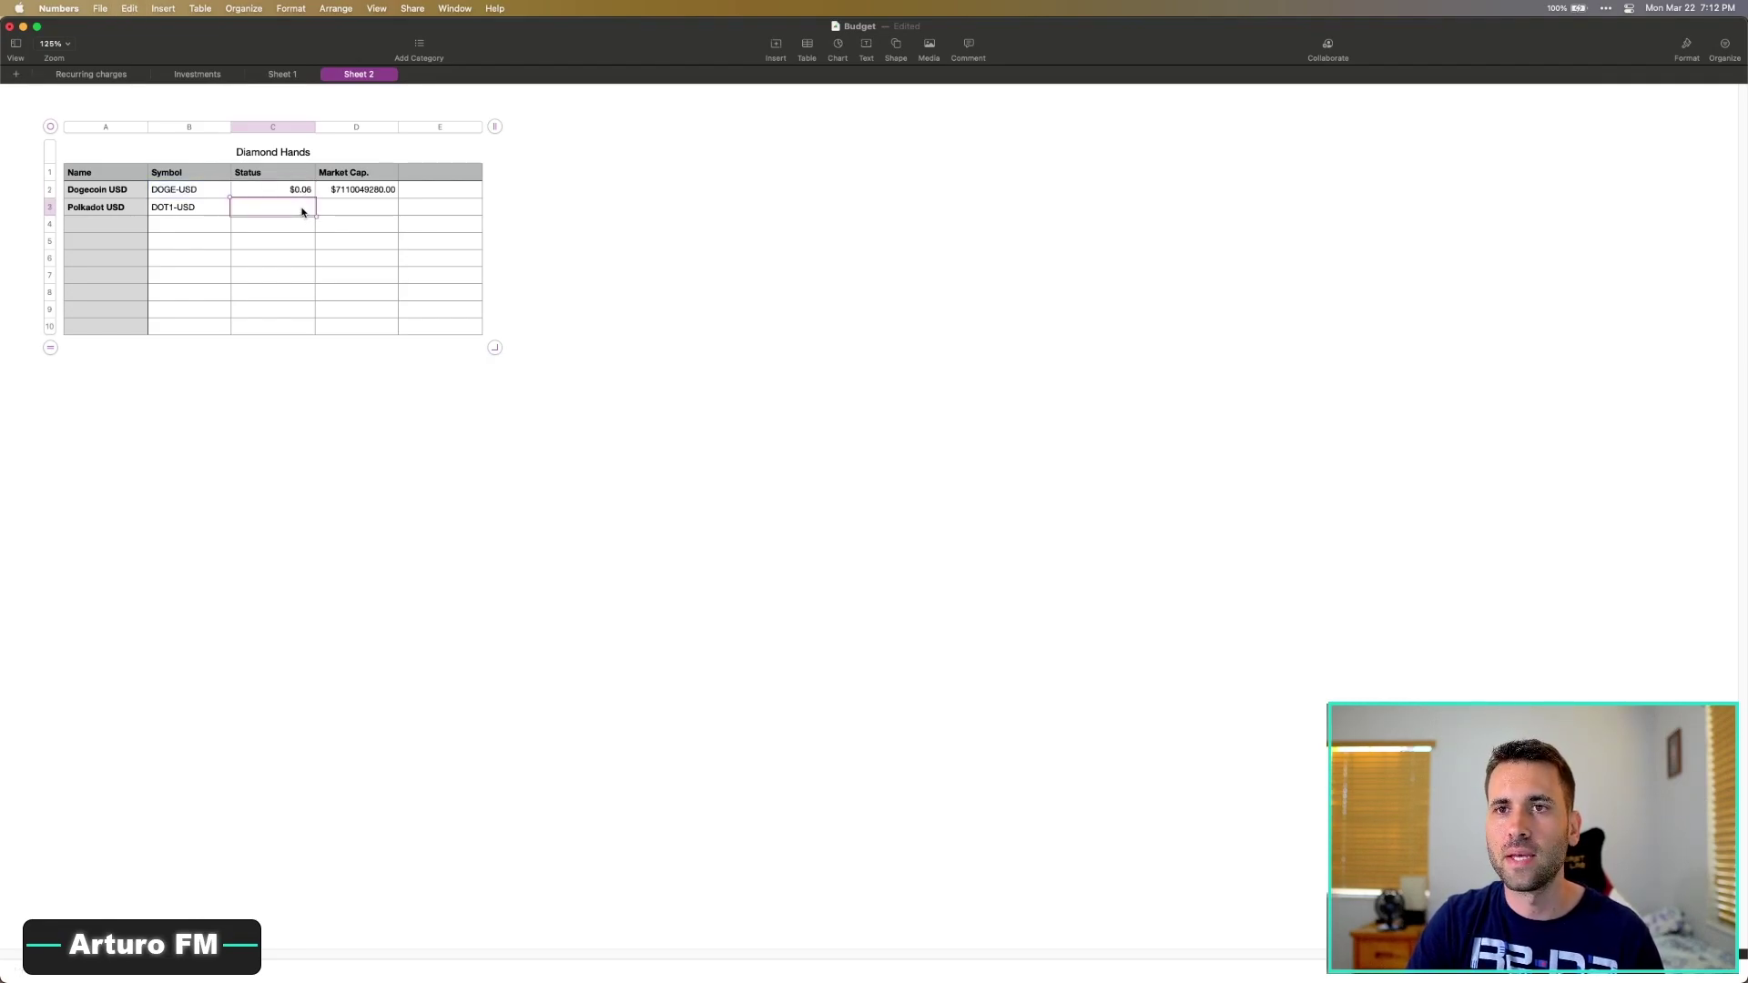
{"action": "key", "text": "super+v"}
{"action": "left_click", "coordinate": [282, 241]}
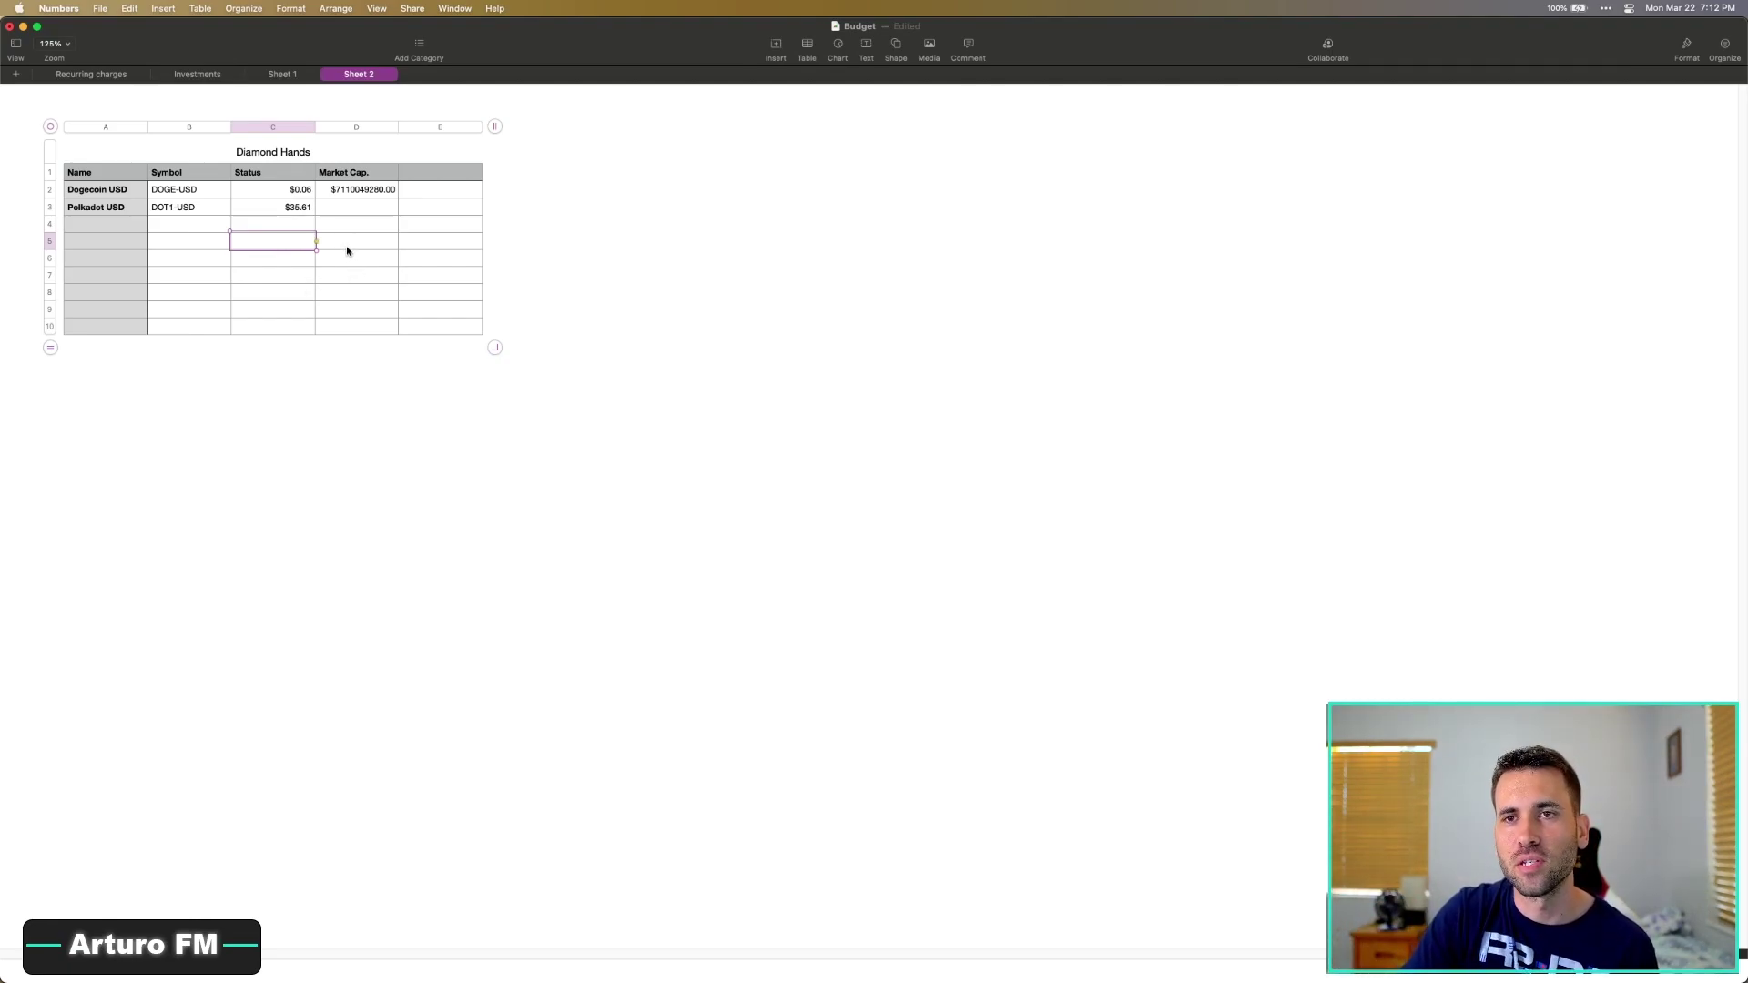
{"action": "left_click", "coordinate": [352, 191]}
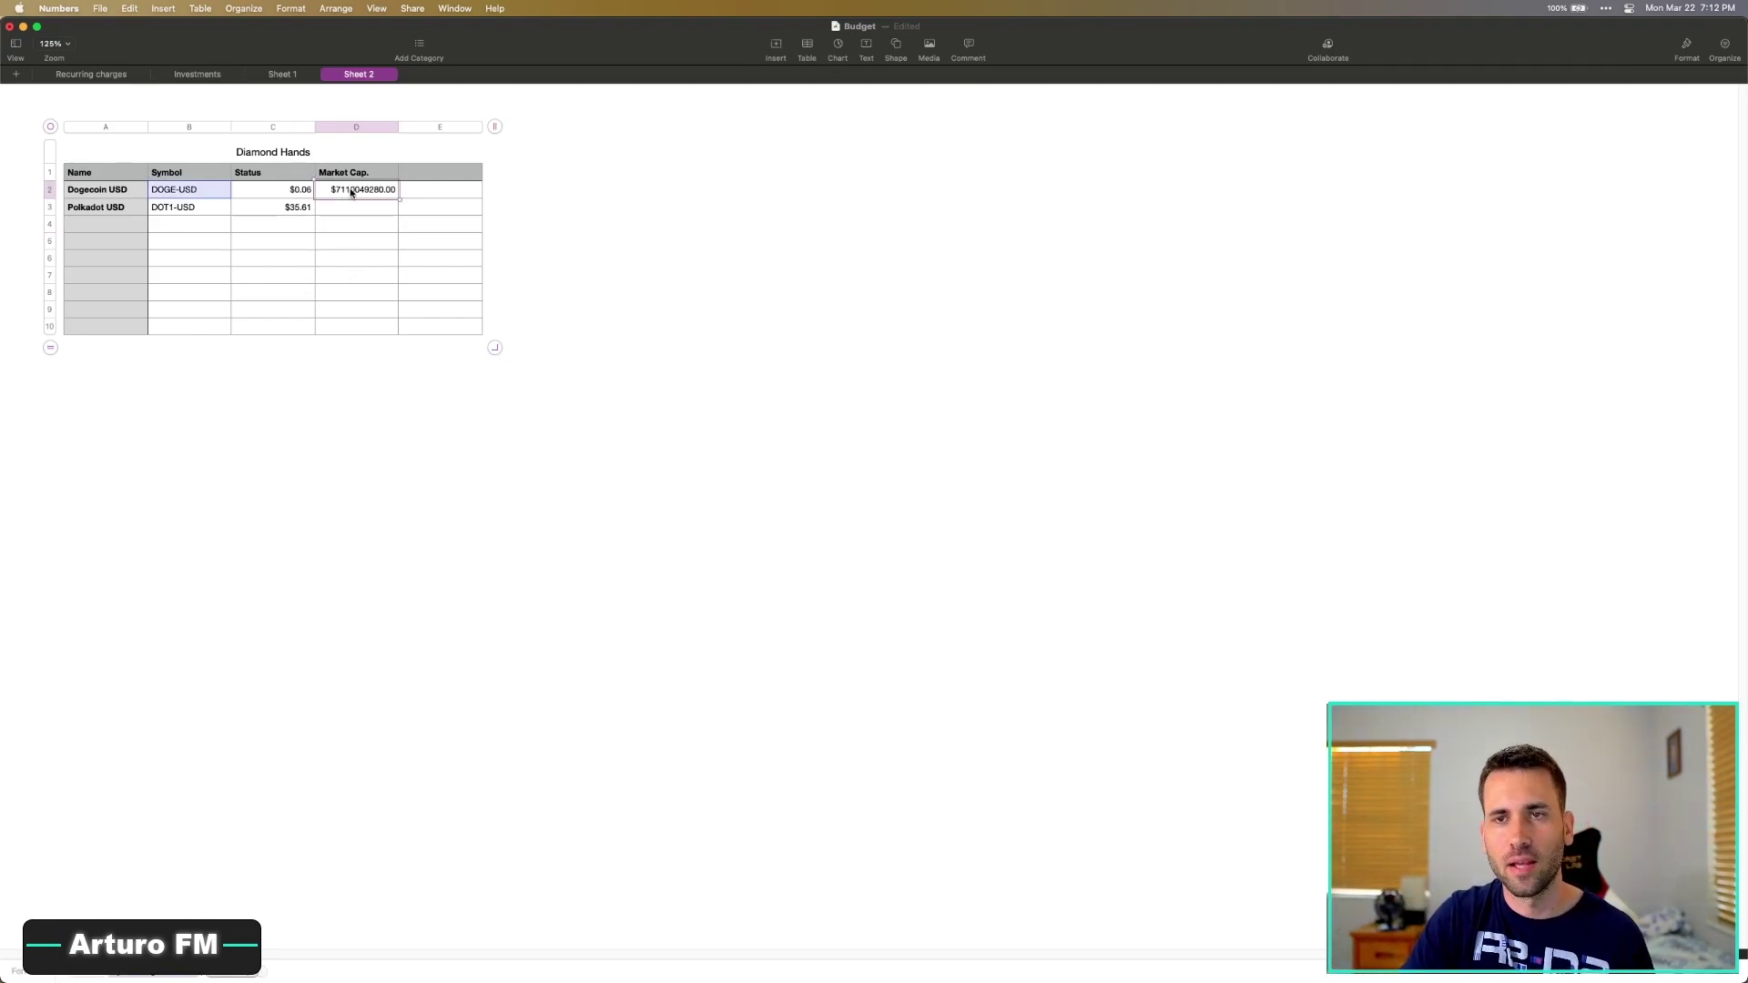
{"action": "left_click", "coordinate": [352, 211]}
{"action": "type", "text": "$33082810368.00"}
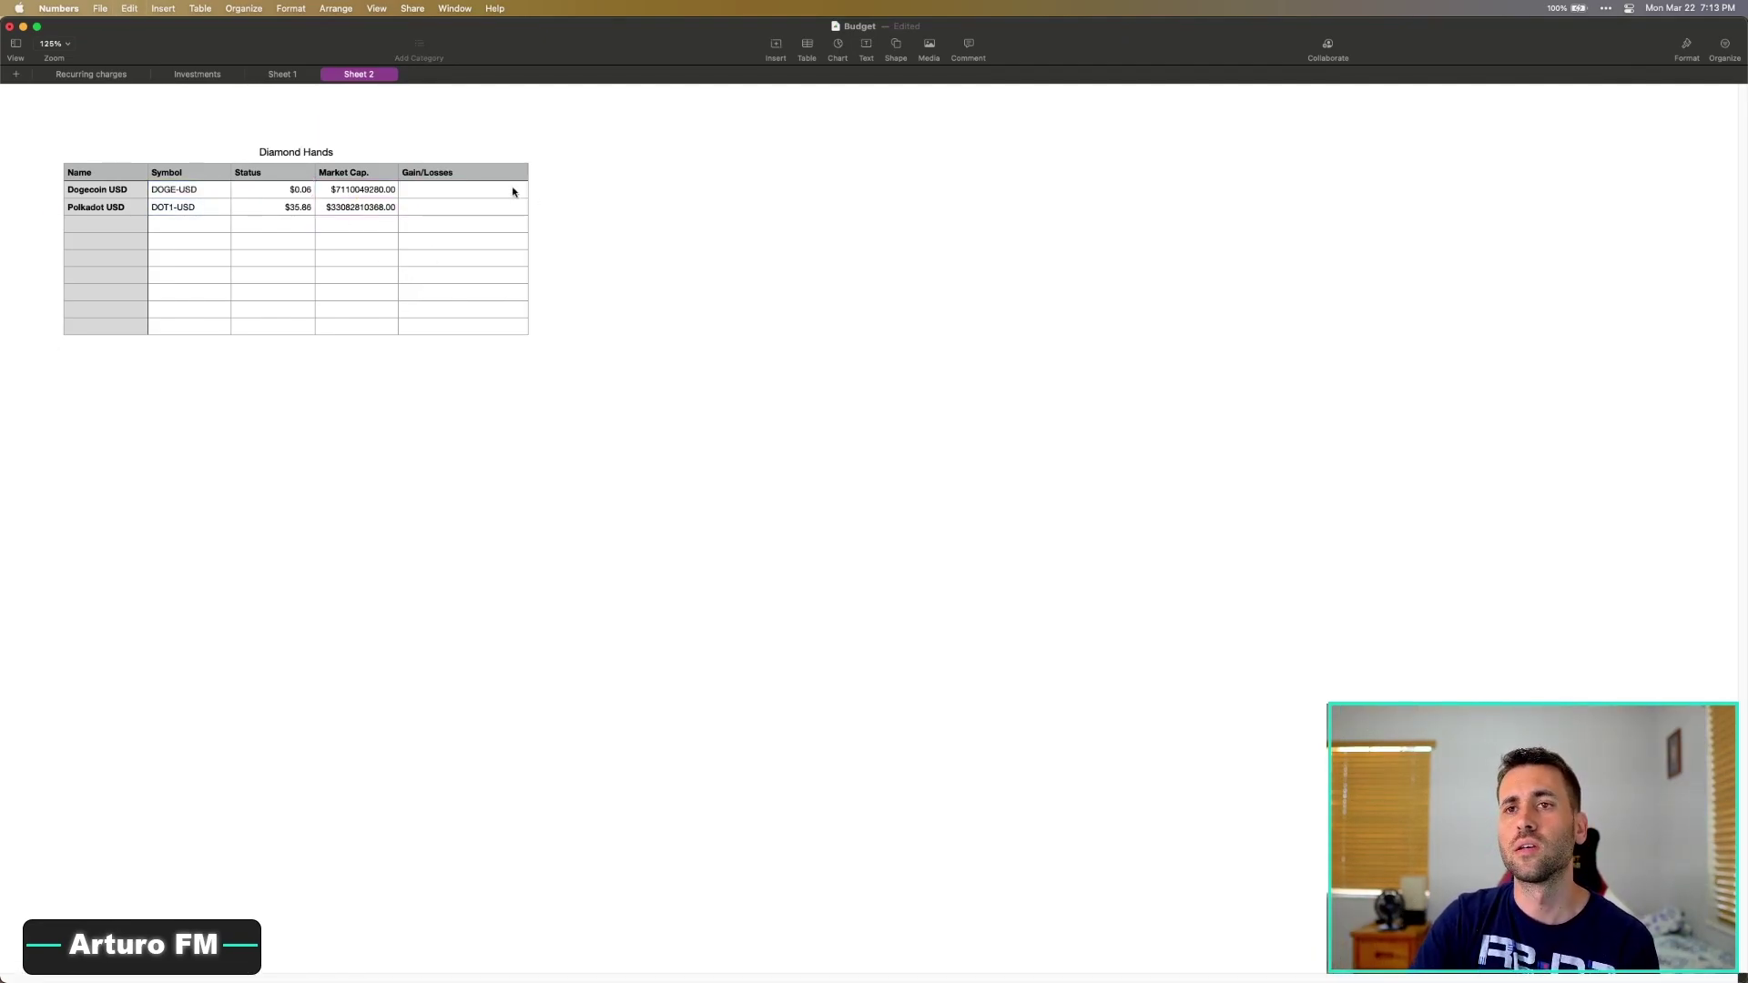
{"action": "left_click", "coordinate": [439, 190]}
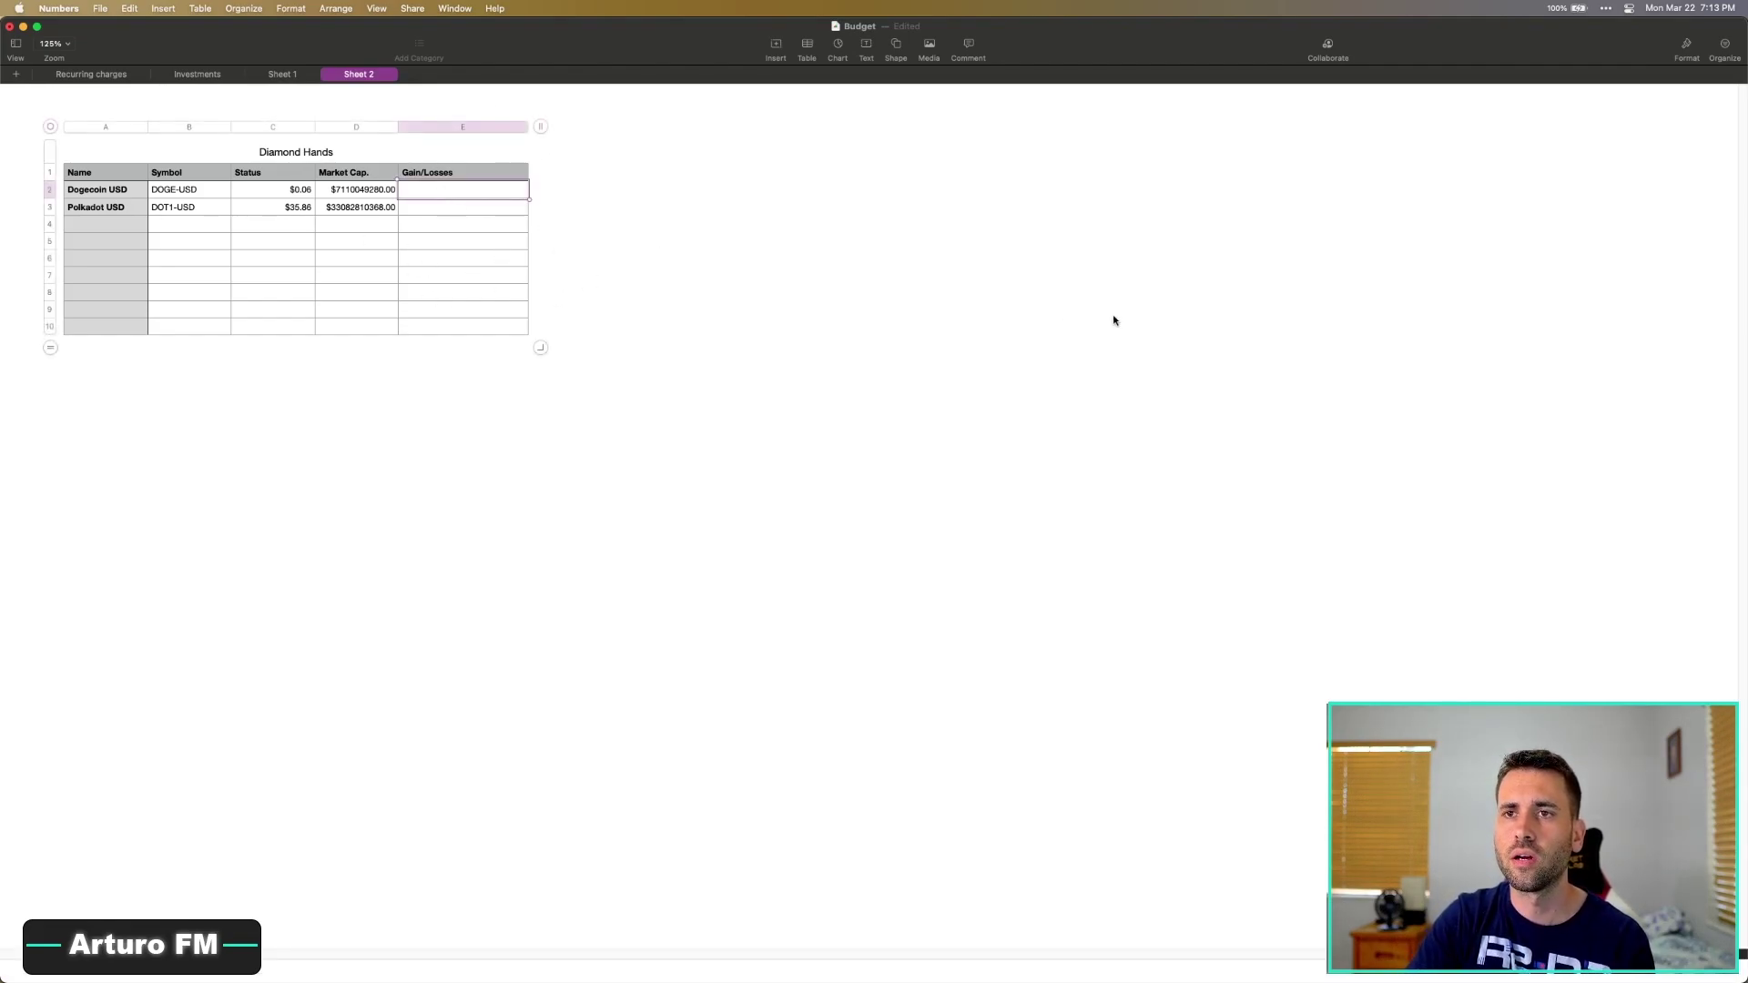
{"action": "left_click", "coordinate": [777, 46]}
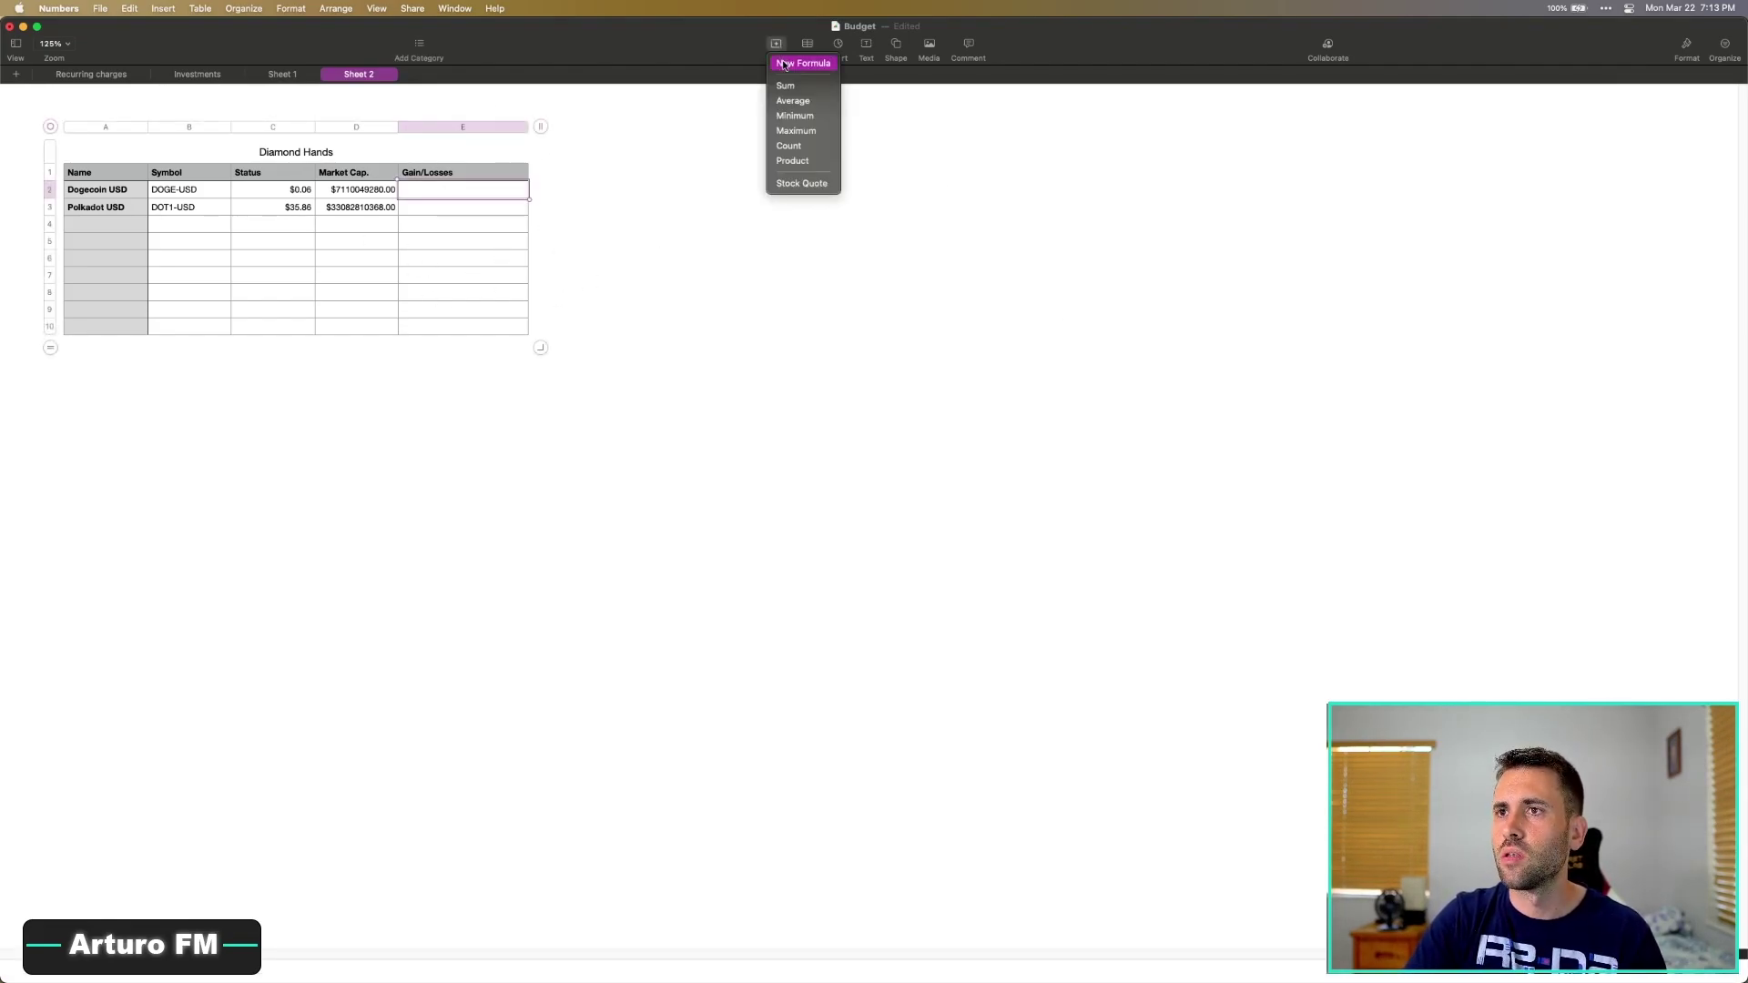
{"action": "left_click", "coordinate": [804, 63]}
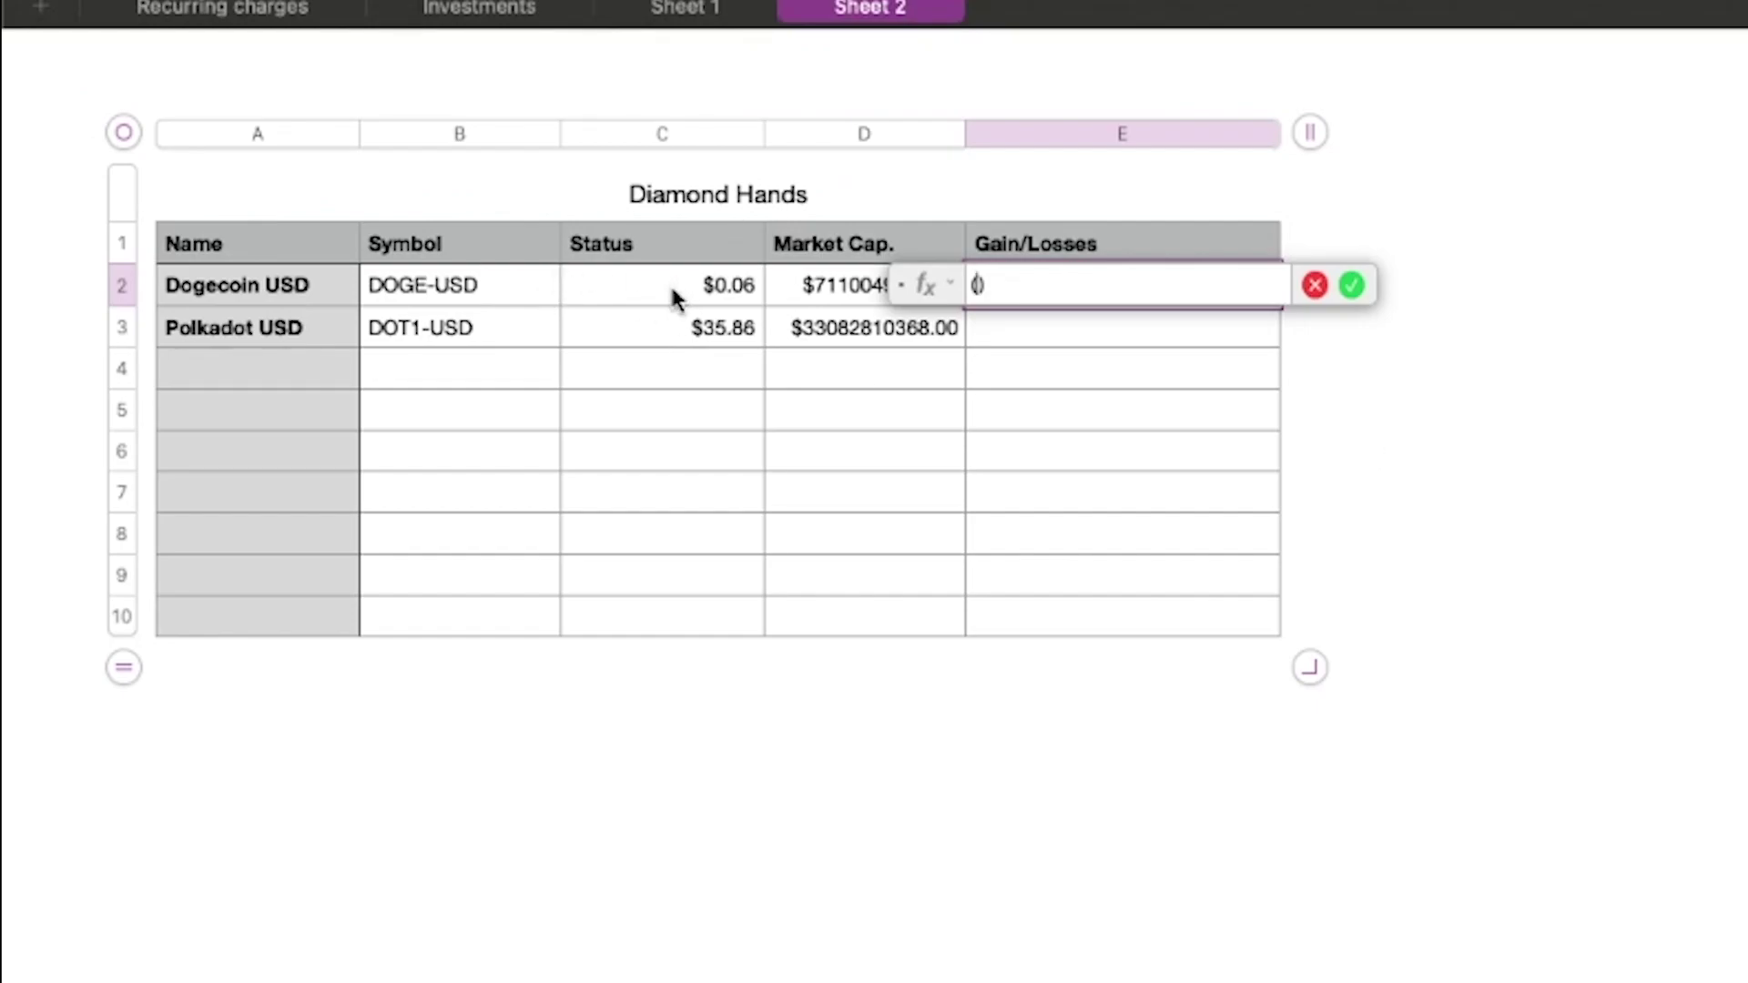
{"action": "left_click", "coordinate": [756, 290]}
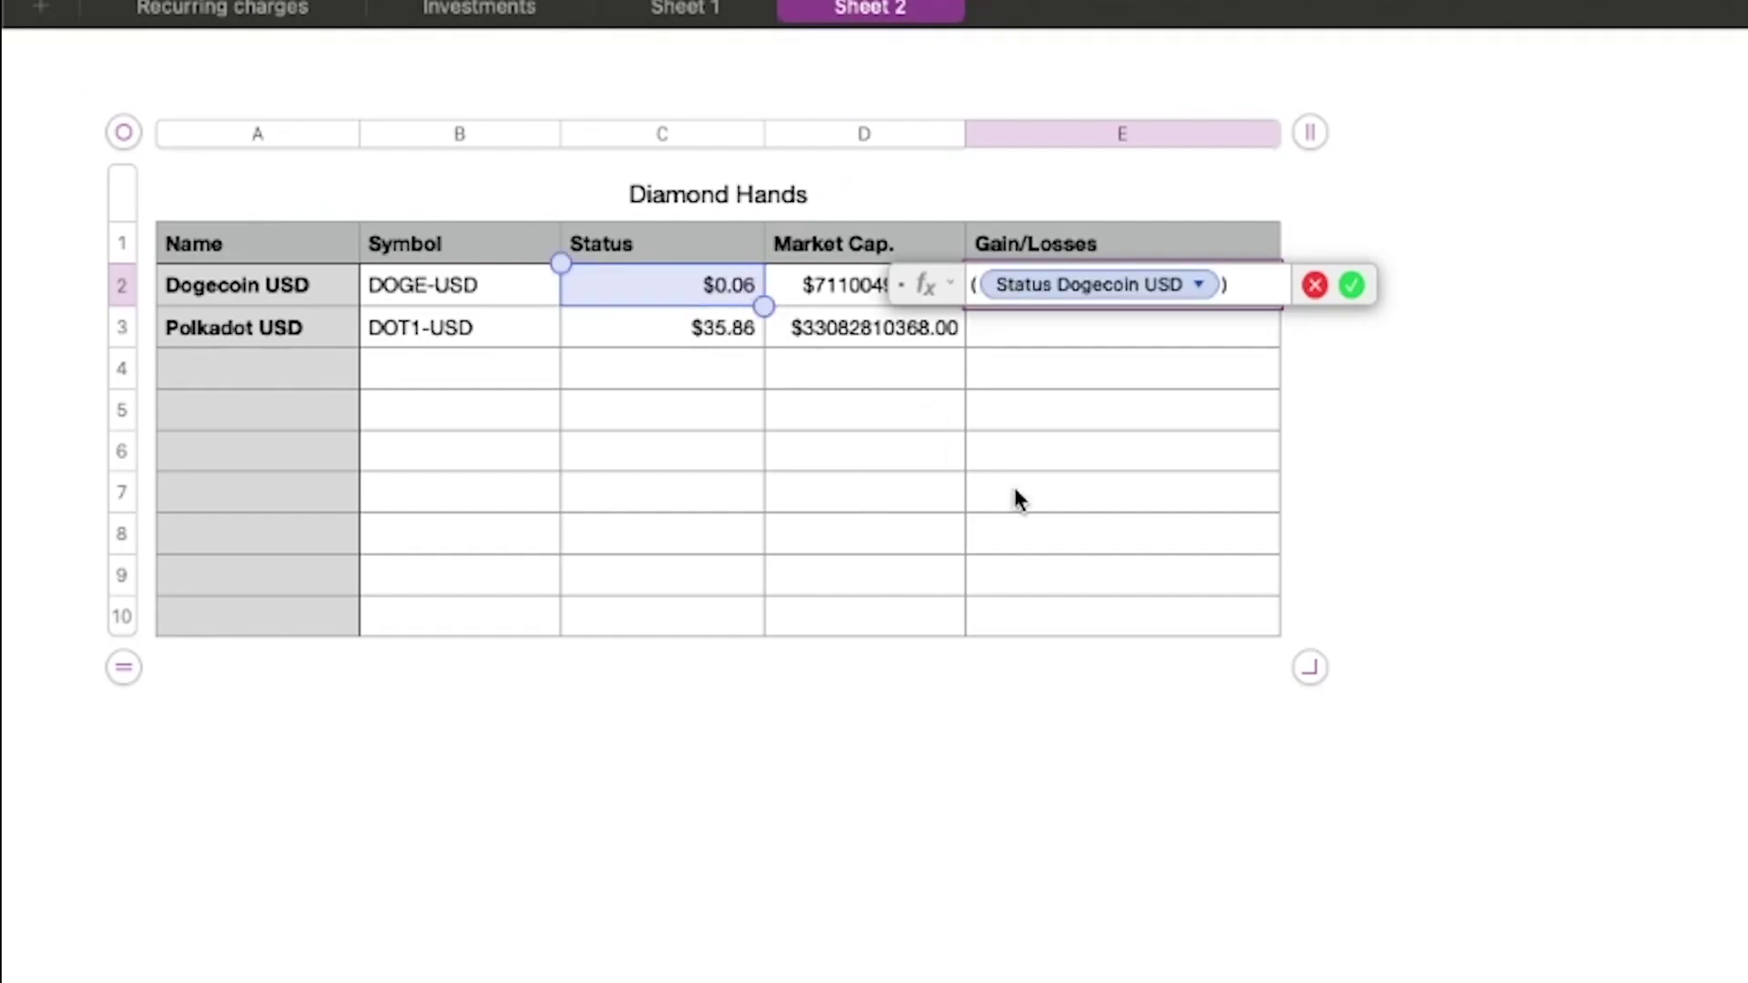
{"action": "type", "text": "-"}
{"action": "left_click", "coordinate": [506, 279]}
{"action": "type", "text": ")"}
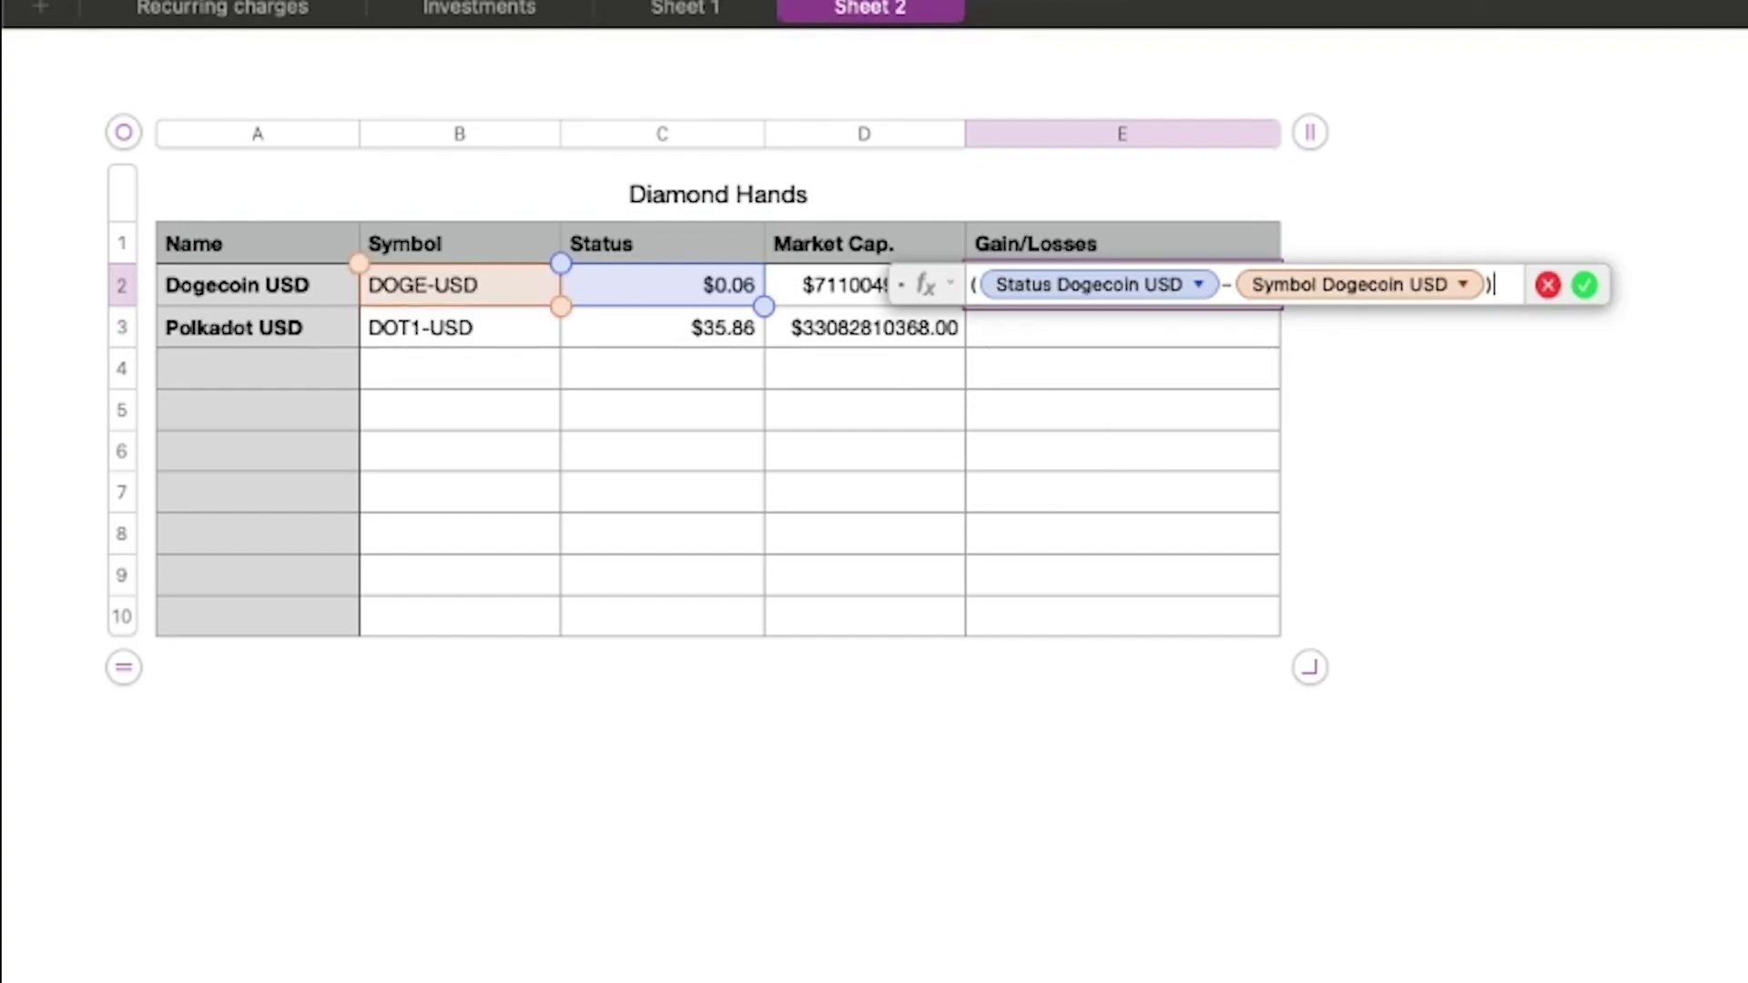
{"action": "type", "text": "*"}
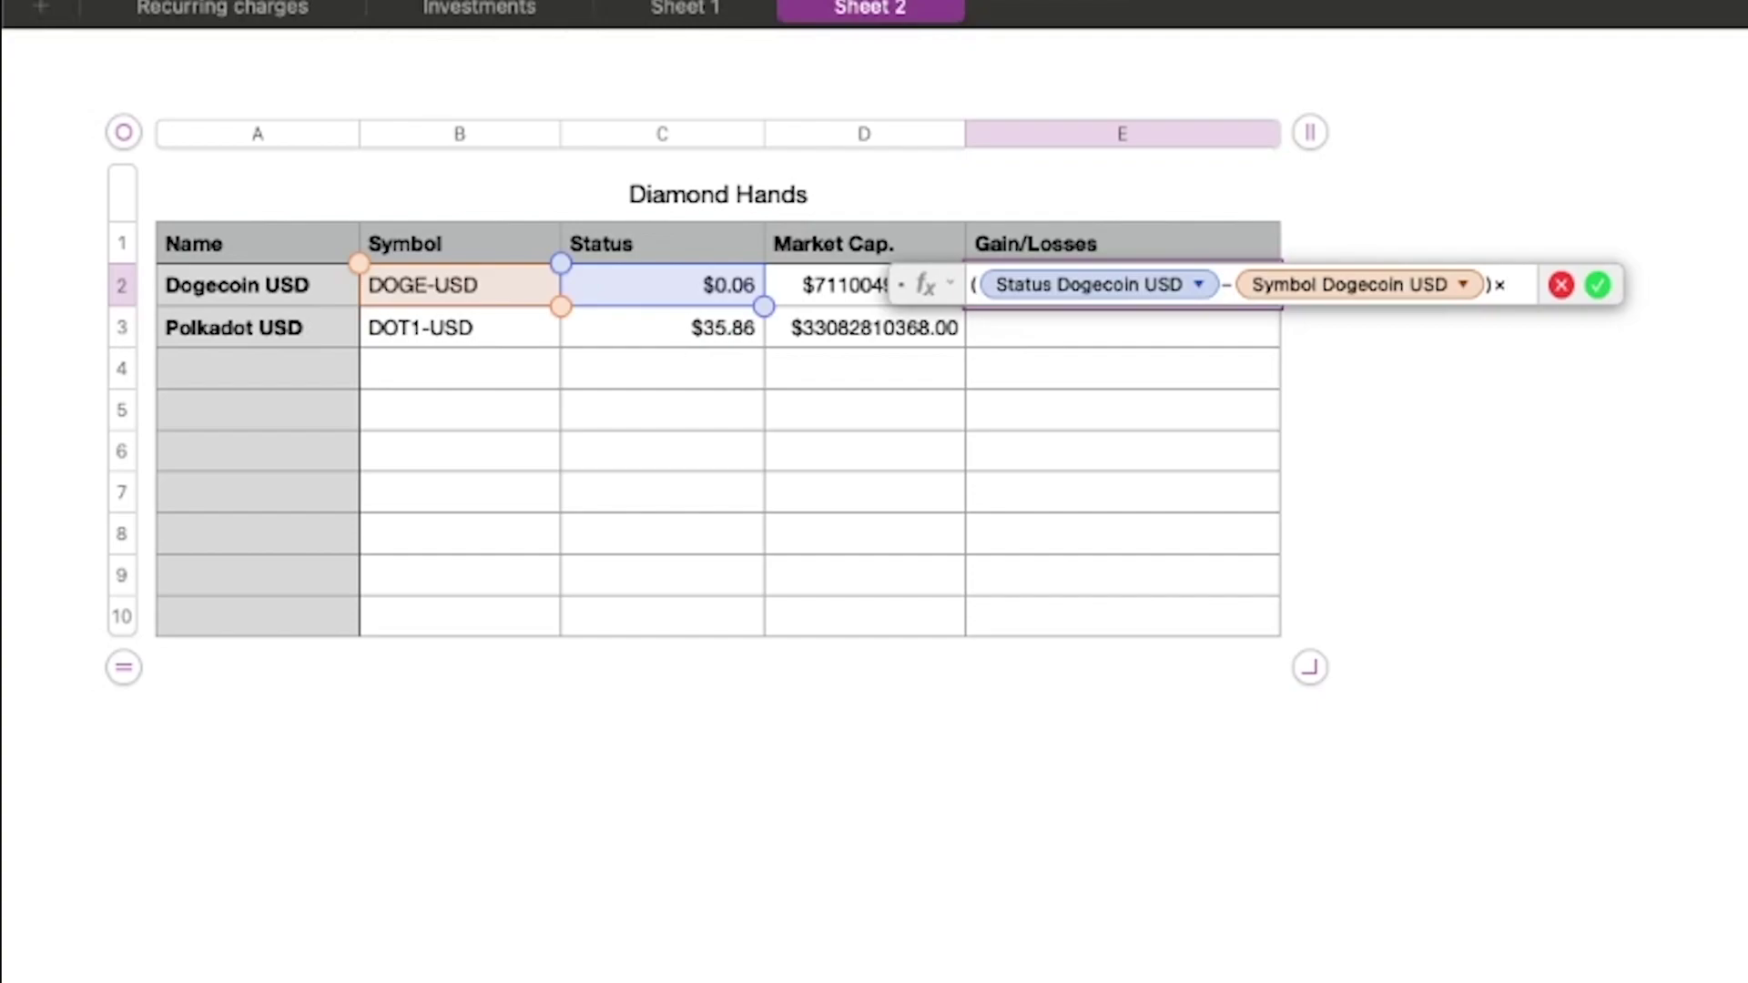
{"action": "type", "text": "("}
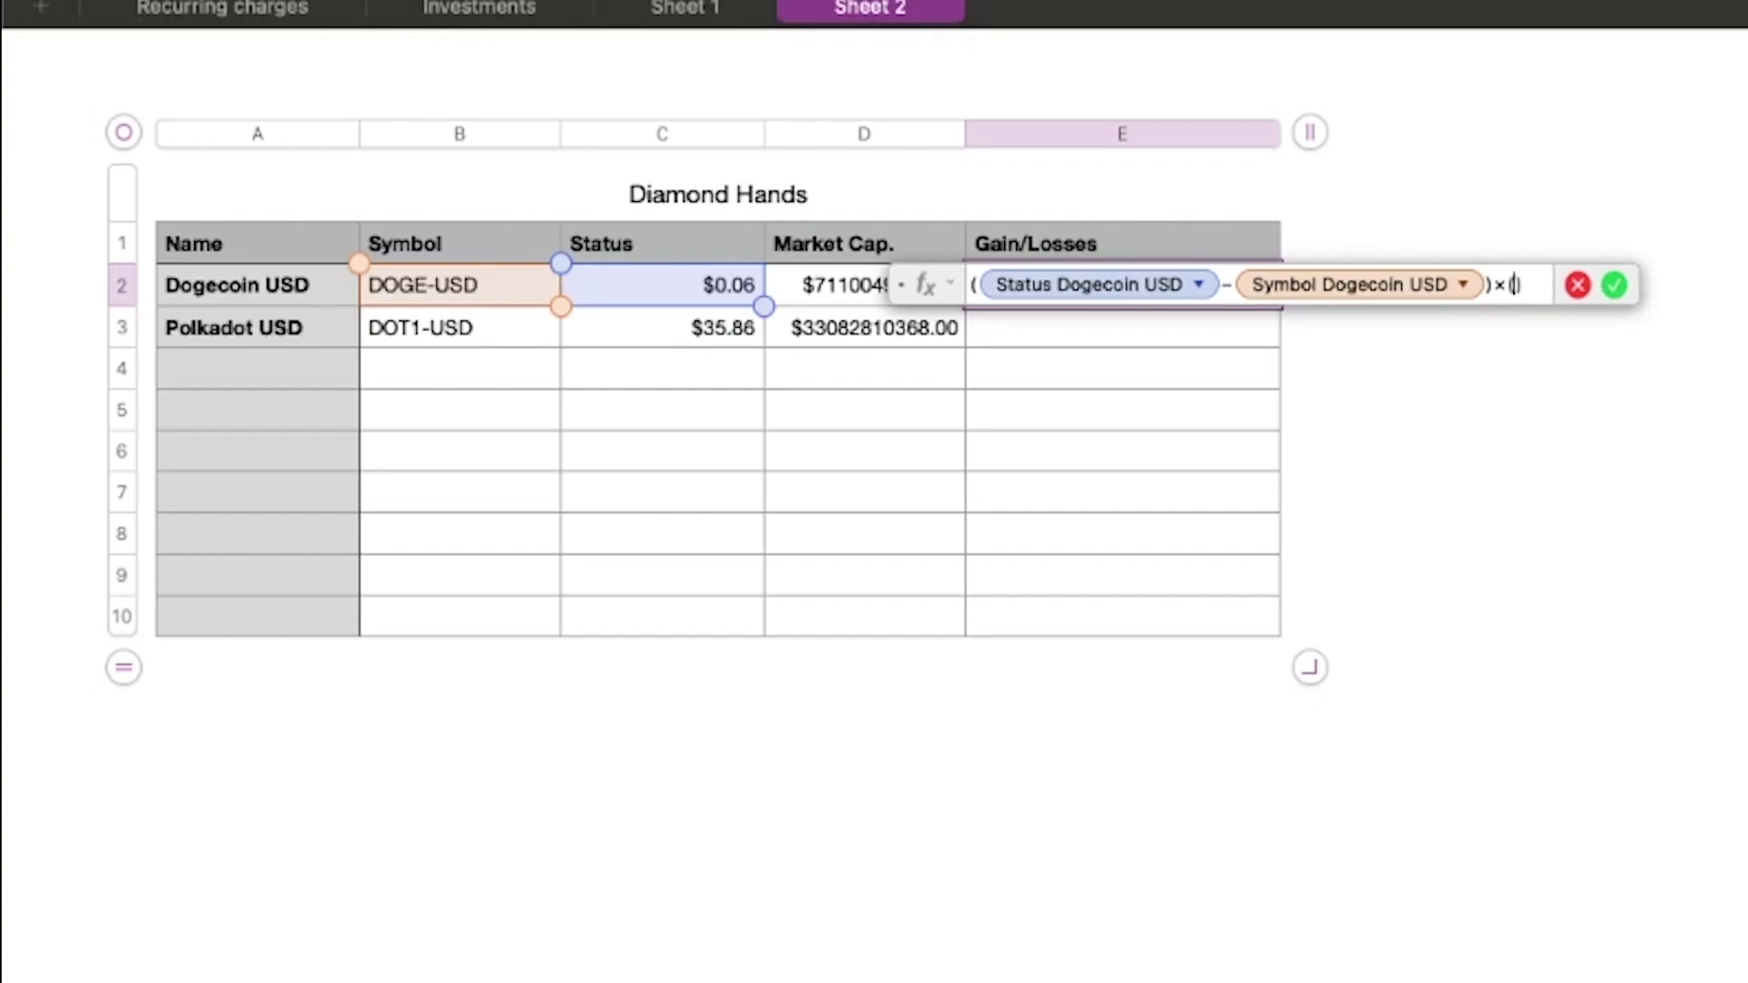
{"action": "left_click", "coordinate": [421, 330]}
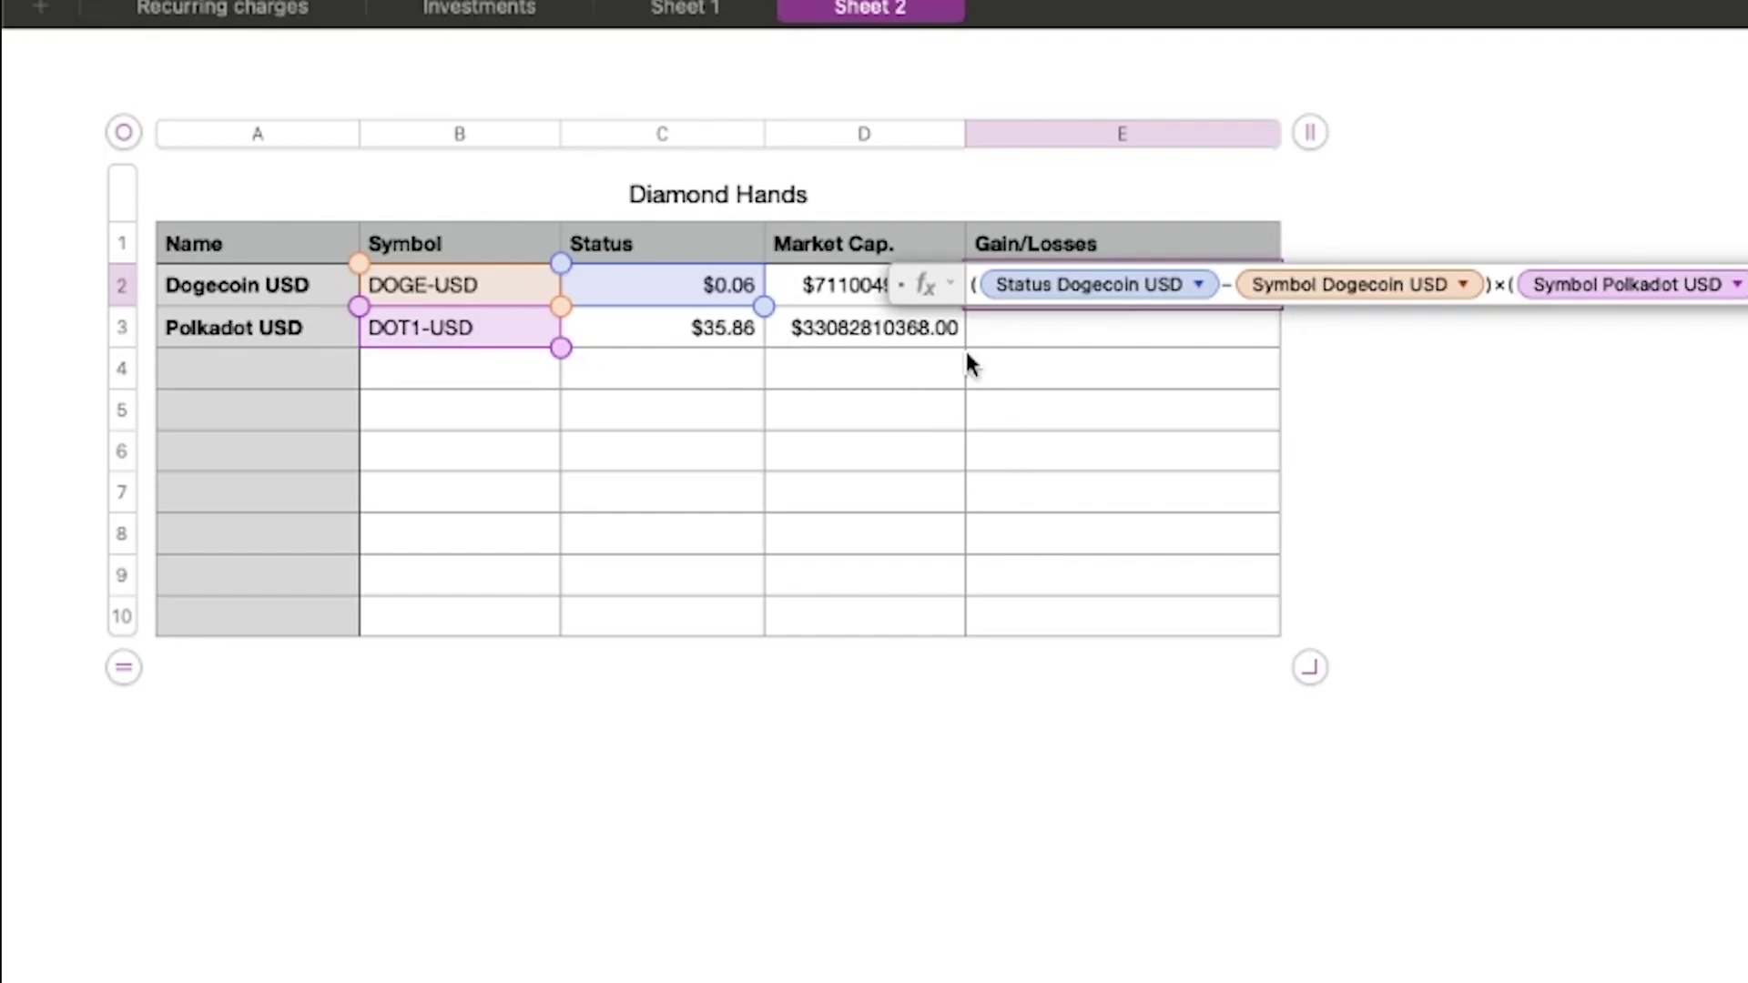
{"action": "left_click", "coordinate": [909, 344]}
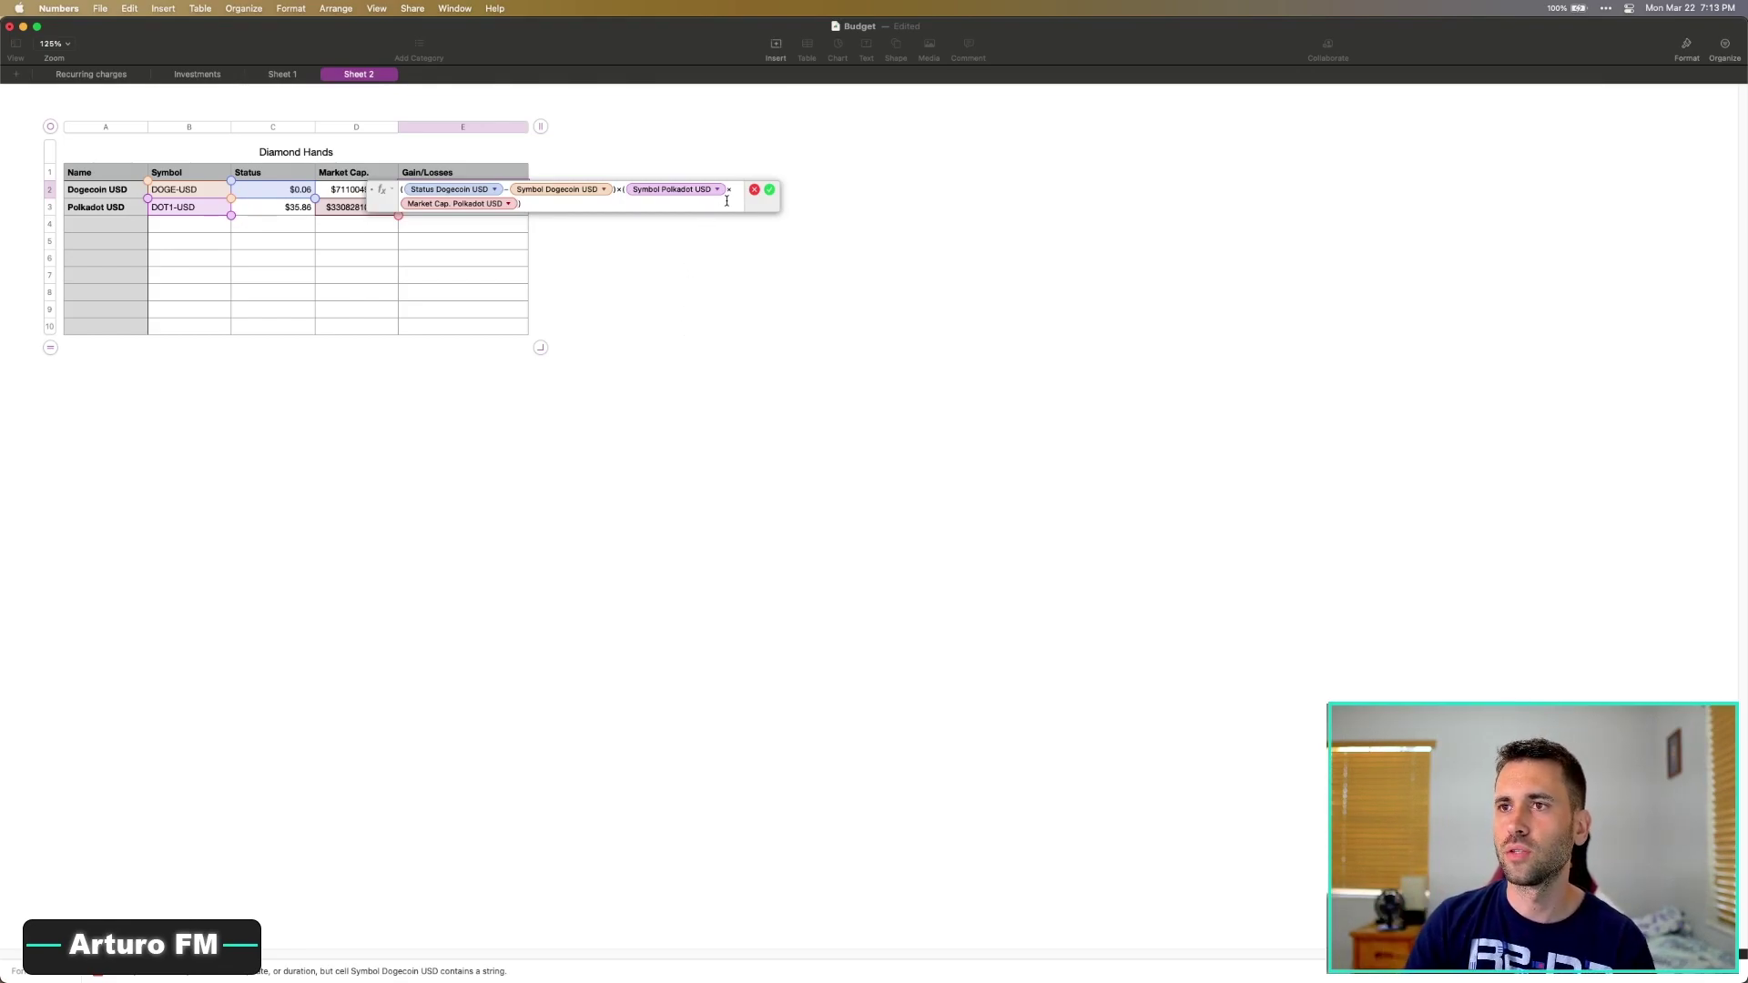
{"action": "left_click", "coordinate": [754, 190]}
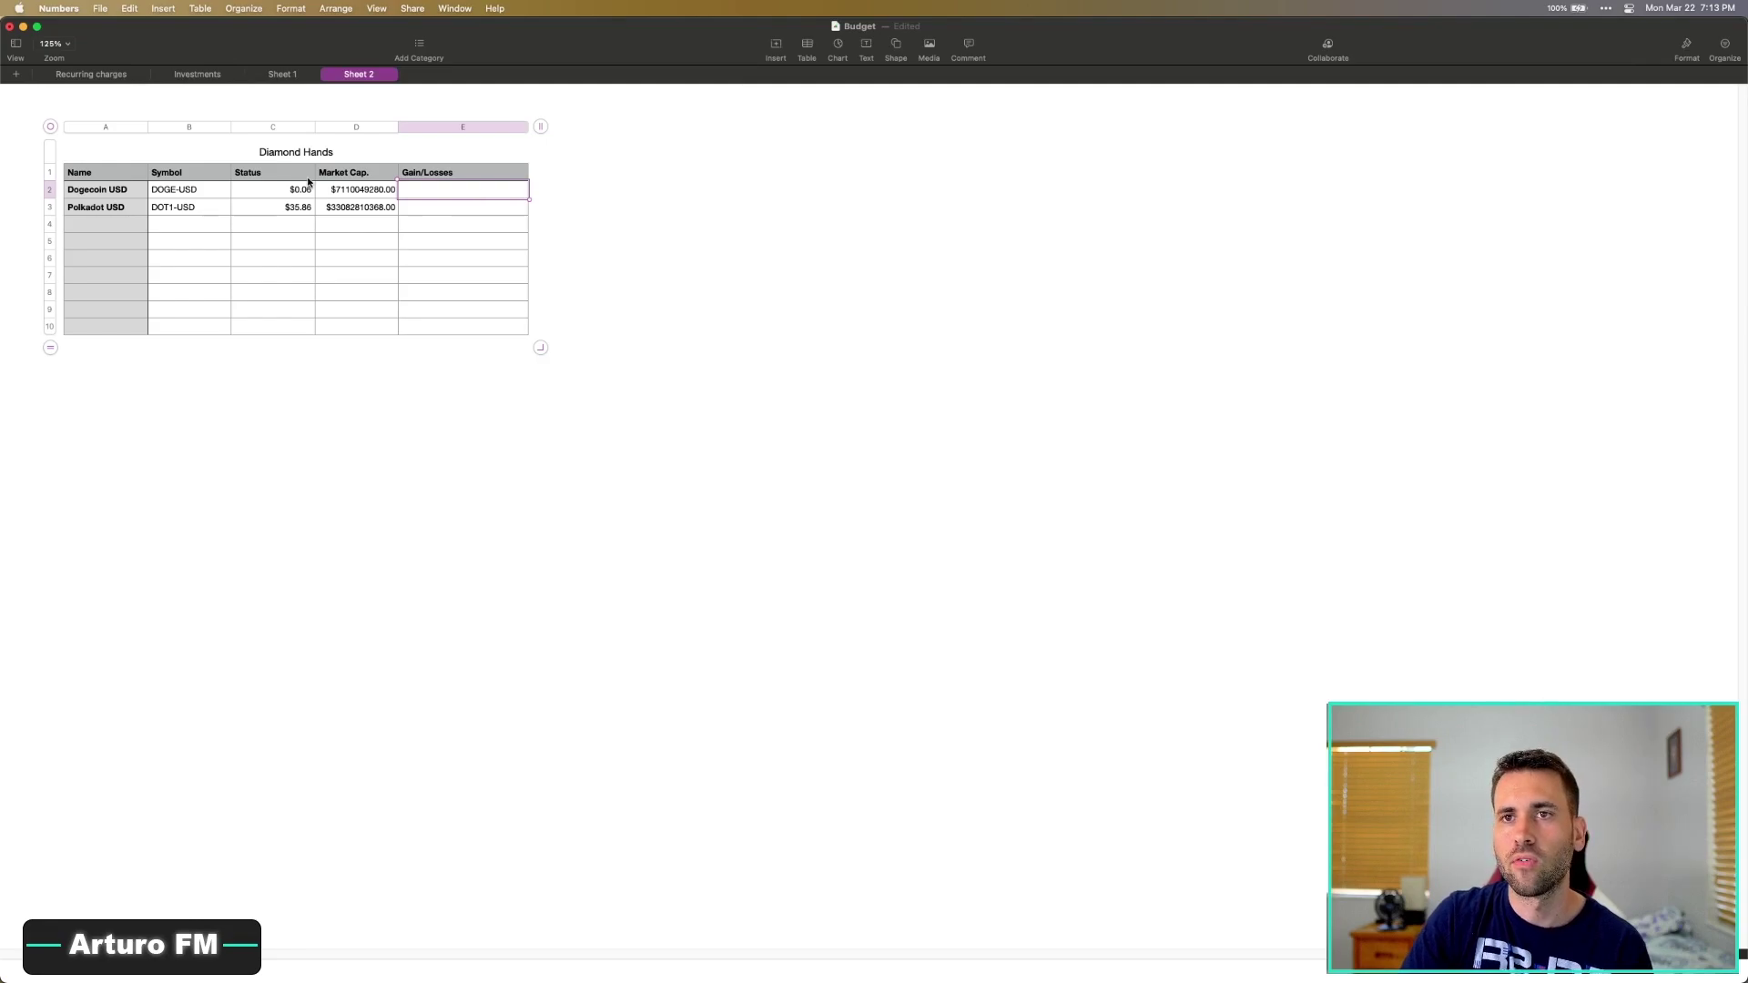
{"action": "left_click", "coordinate": [655, 218]}
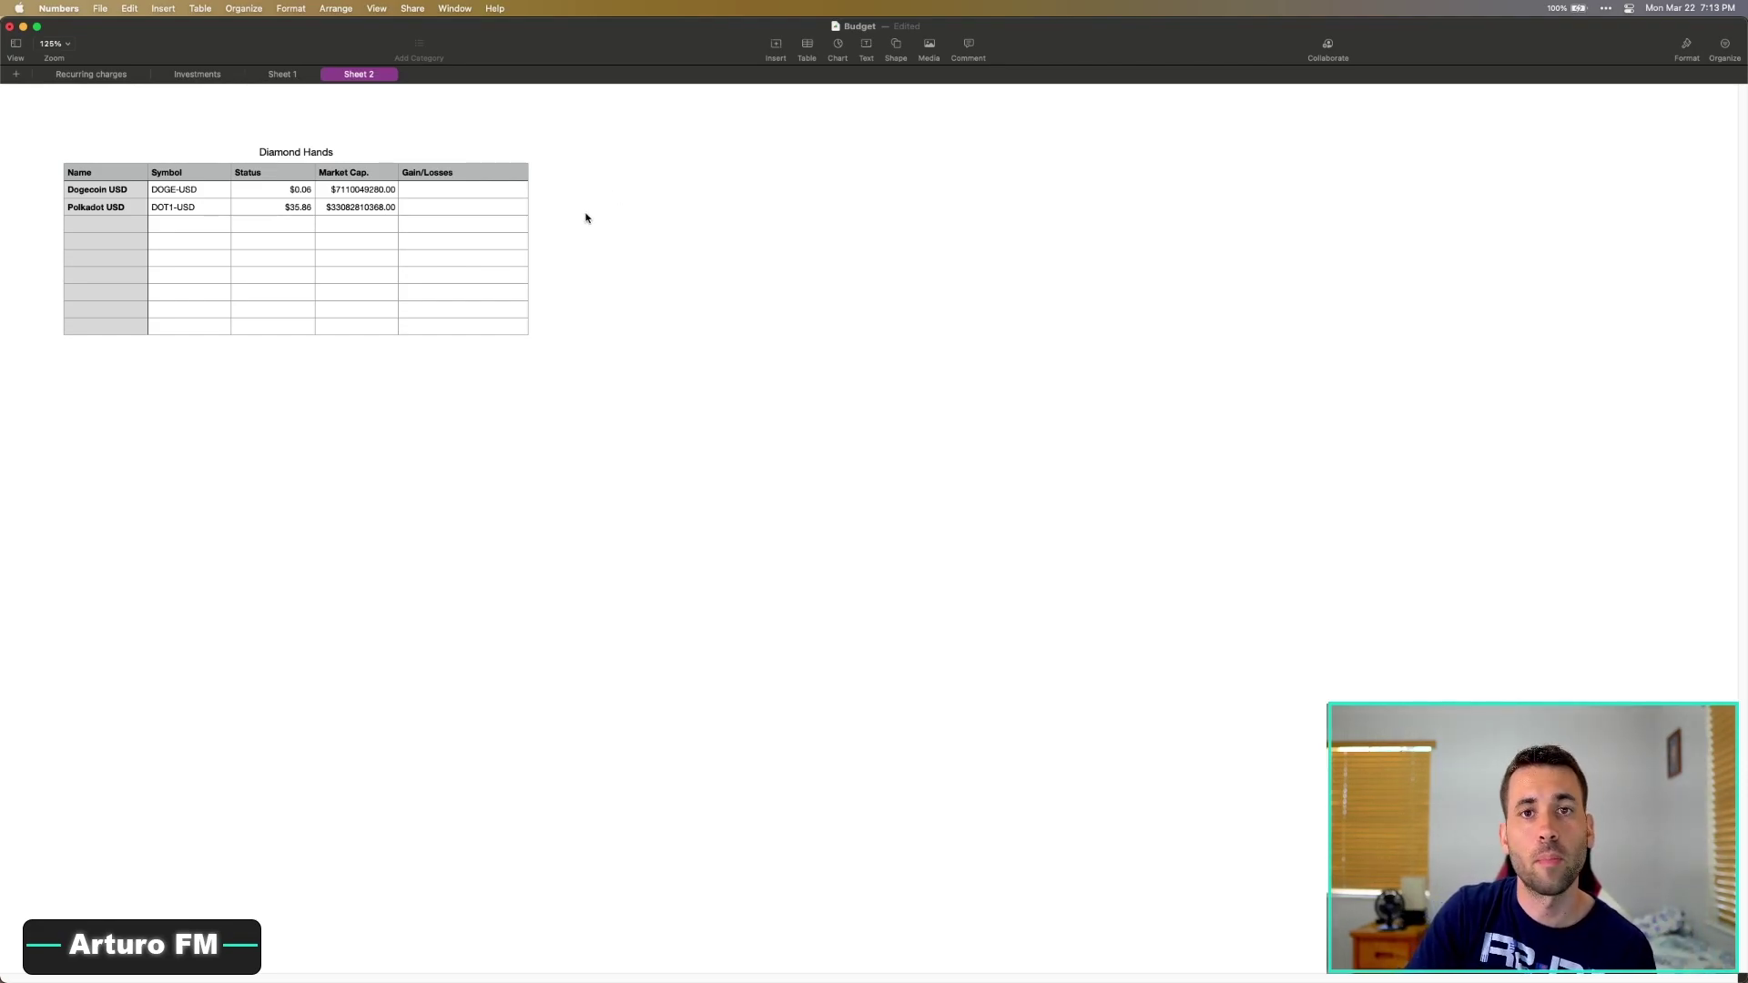
{"action": "left_click", "coordinate": [410, 194]}
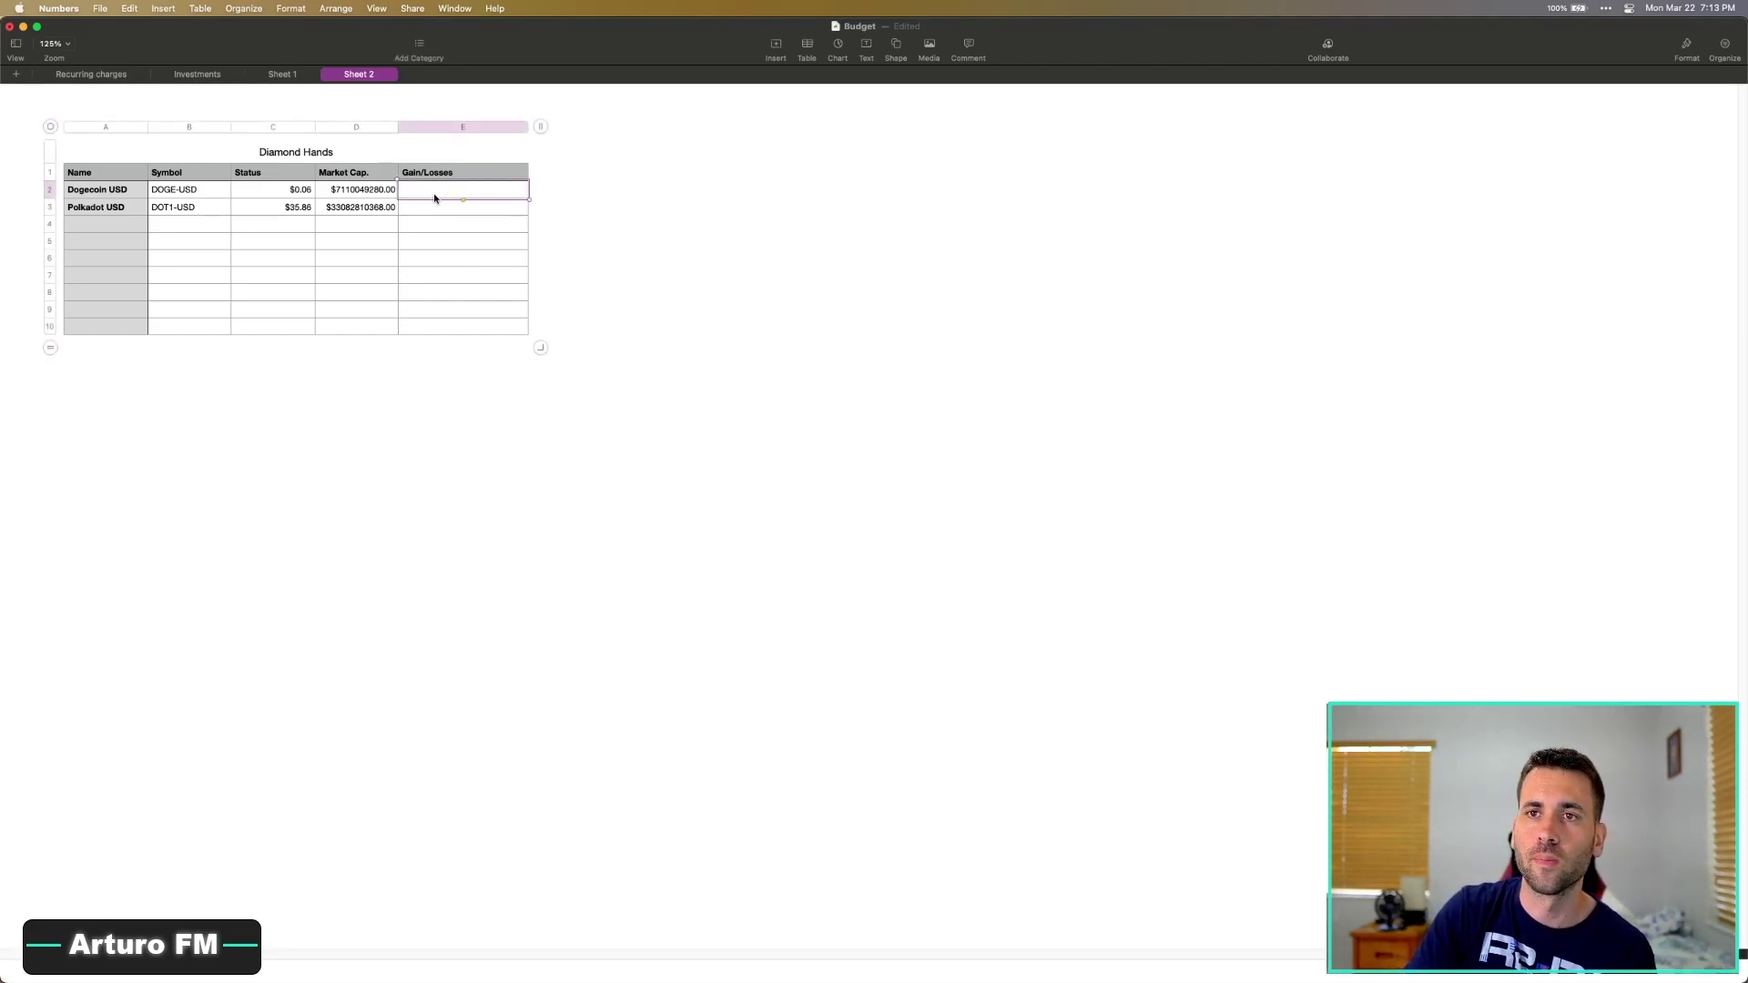